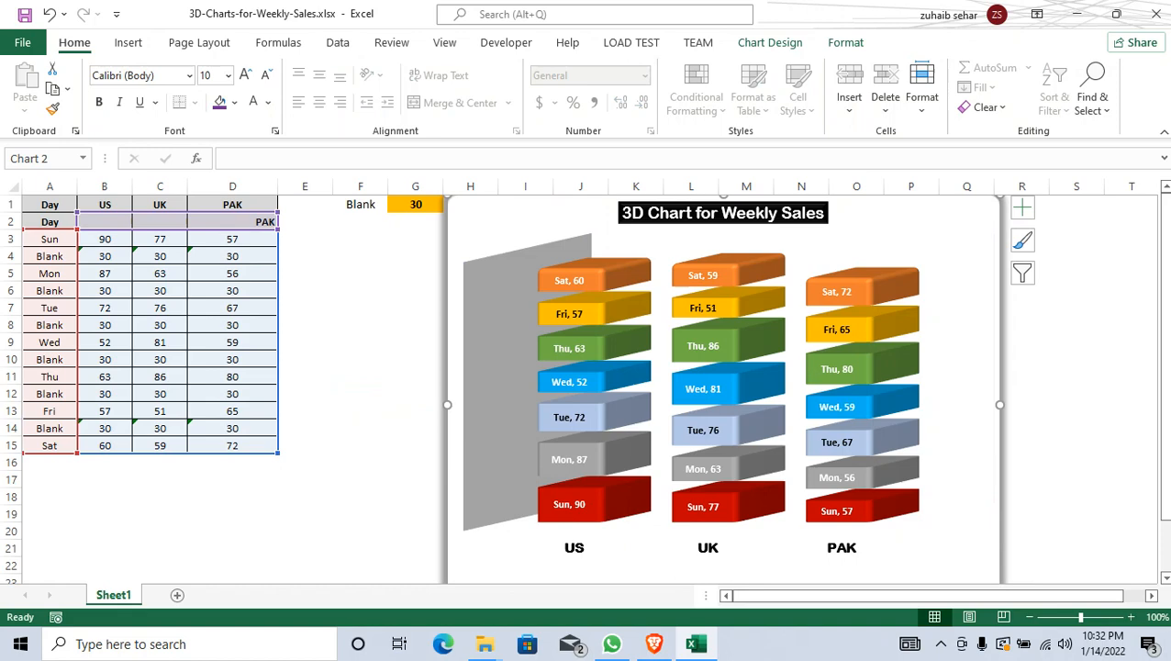
Step: Duplicate Sheet1 and delete the 3D Chart for Weekly Sales from the copied sheet
click(500, 385)
drag(114, 595, 154, 595)
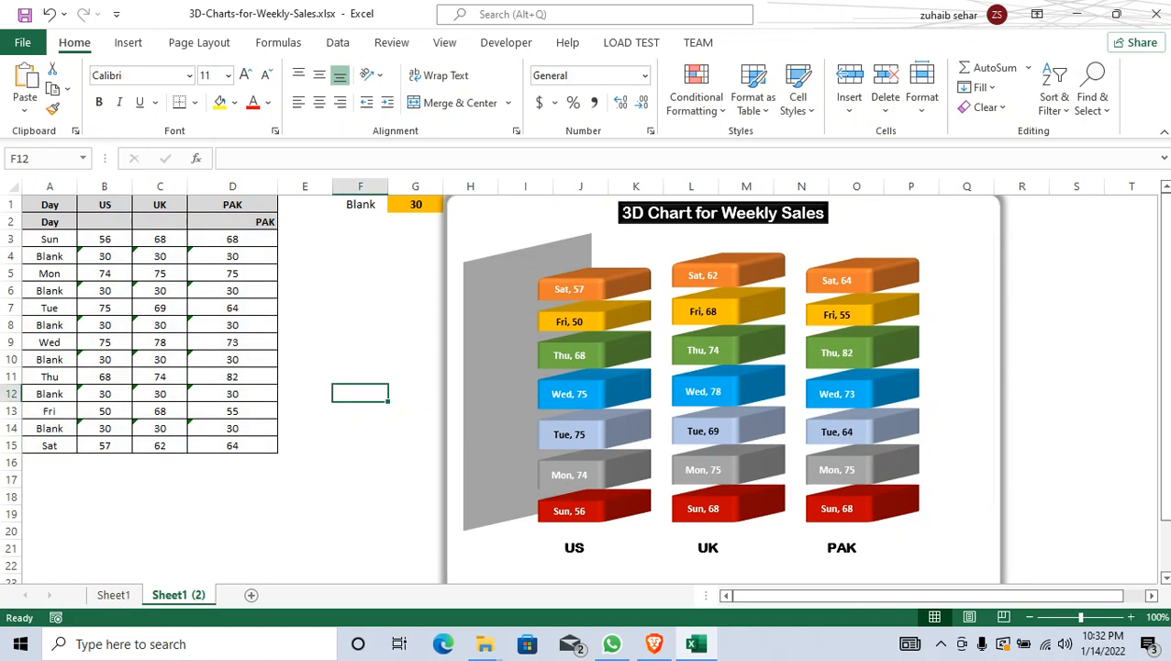
click(500, 386)
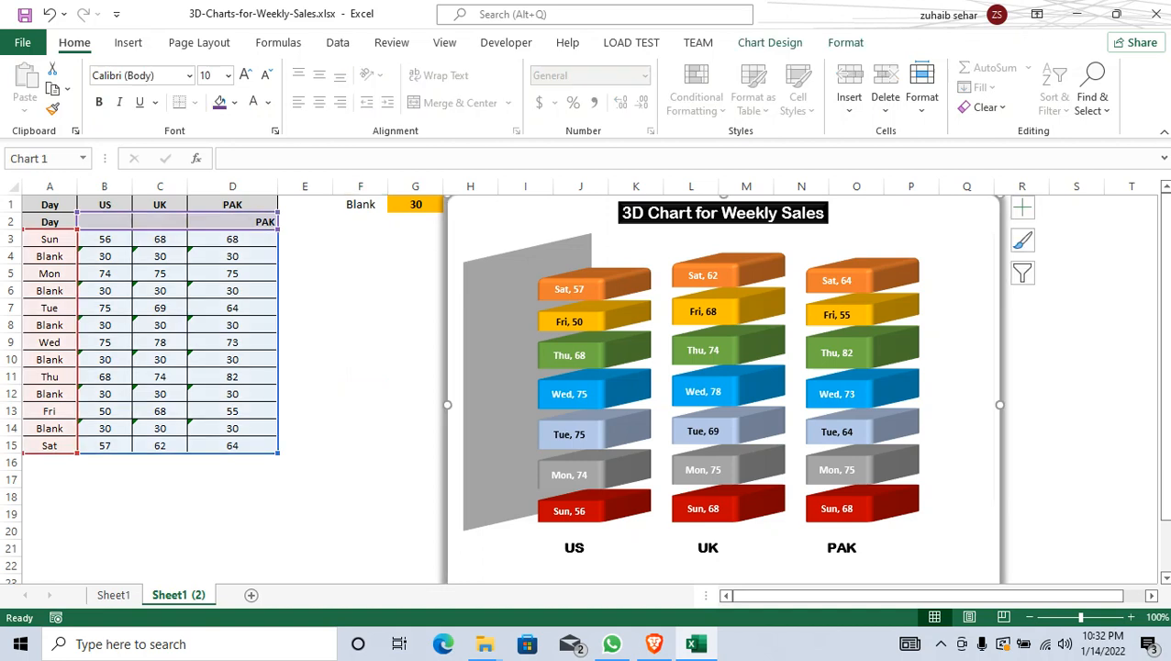
key(Delete)
click(305, 307)
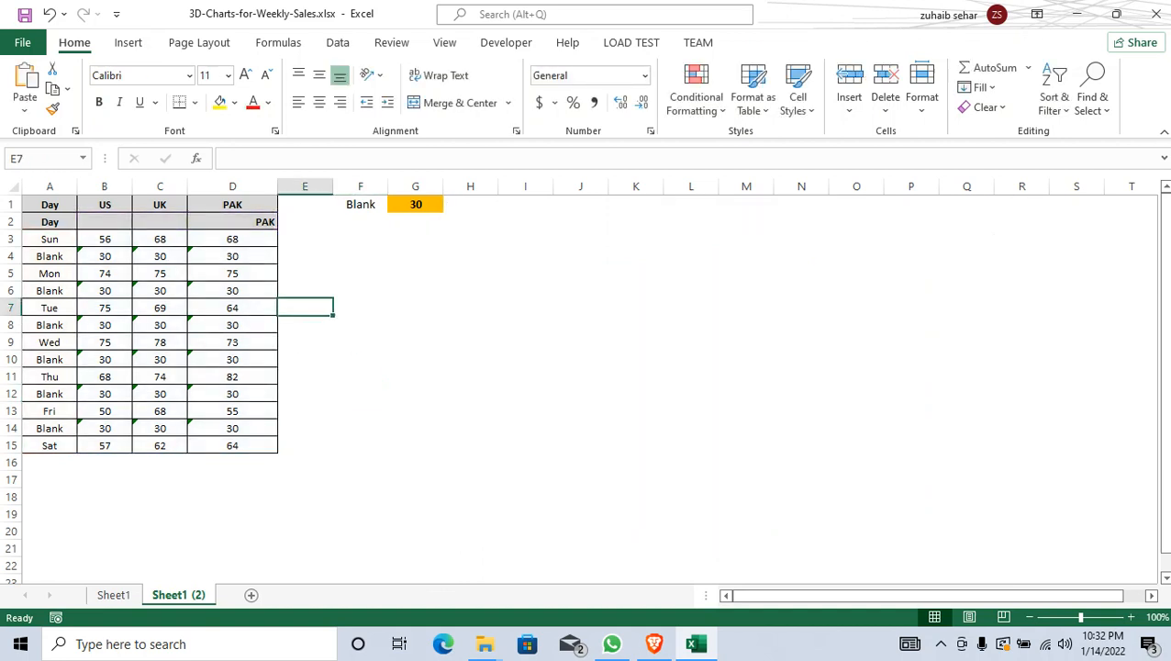
Step: Examine the Blank value in G1, the second header row, and the alternating day and Blank rows of the sales table
click(415, 221)
click(415, 205)
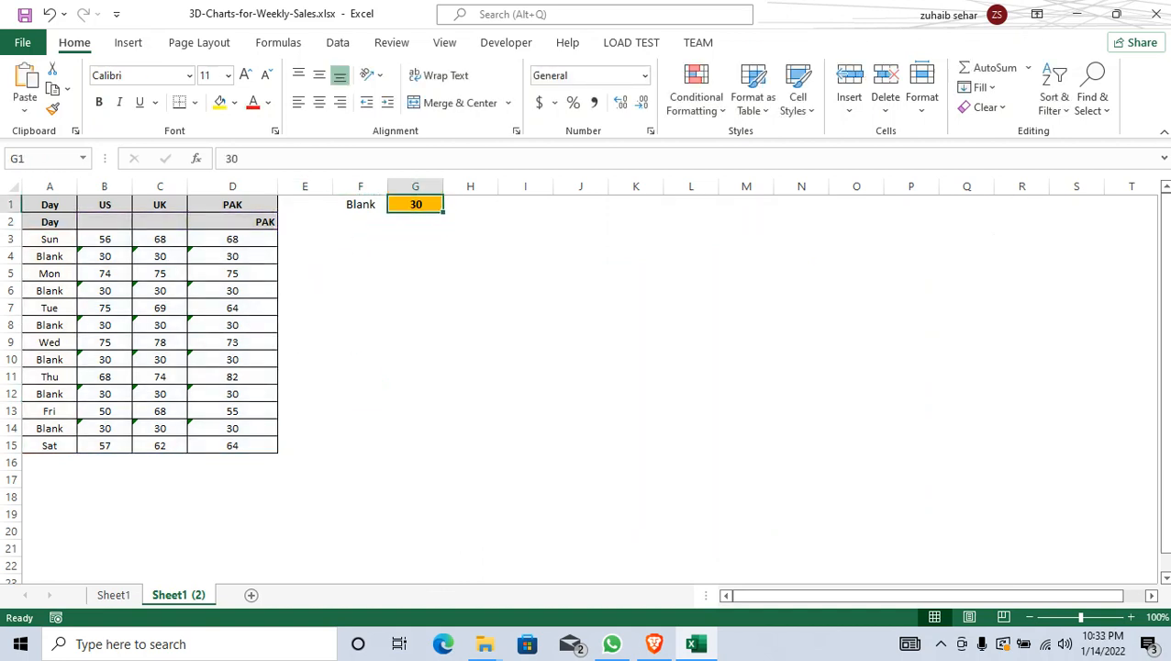
click(360, 205)
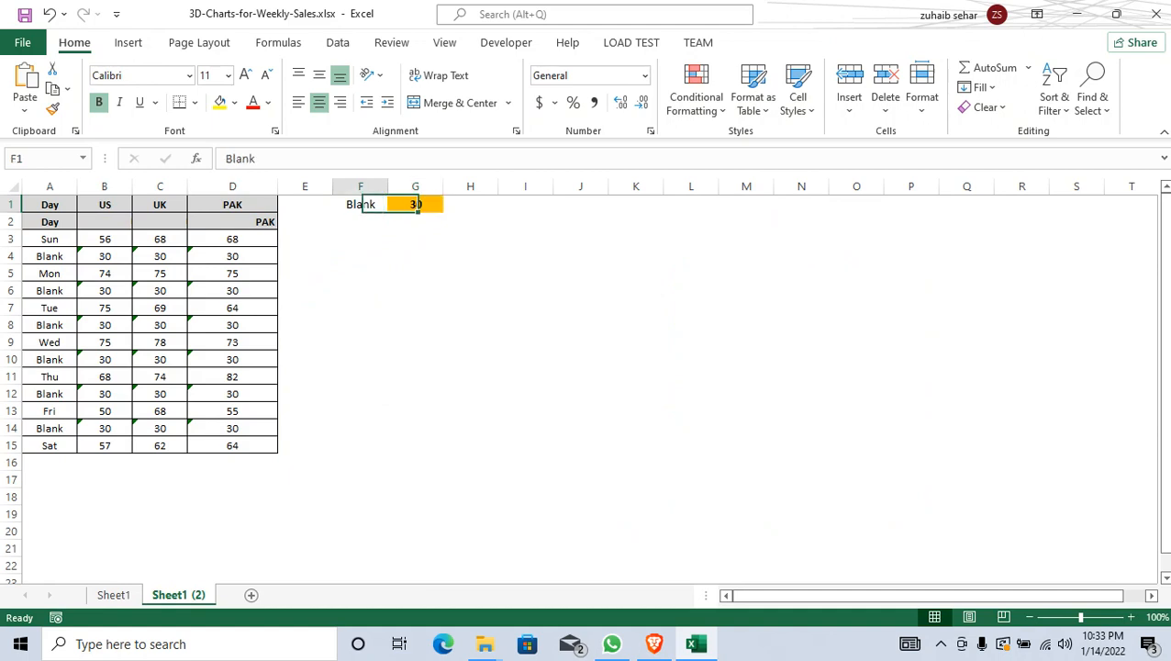
click(415, 186)
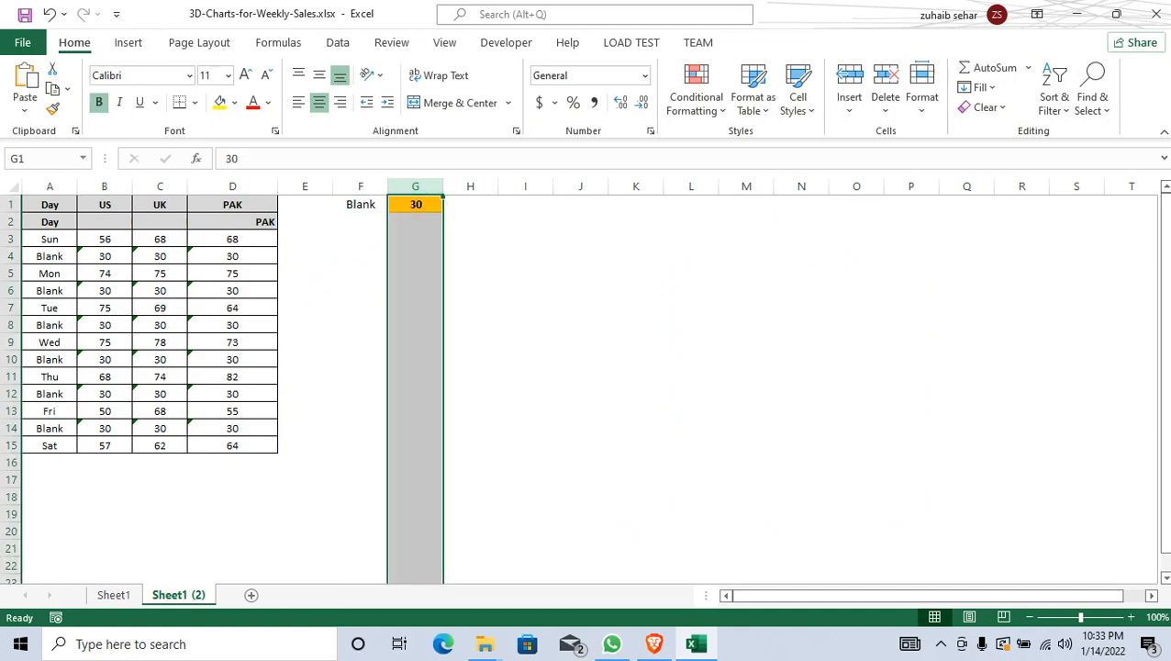
click(415, 238)
key(Home)
key(Down)
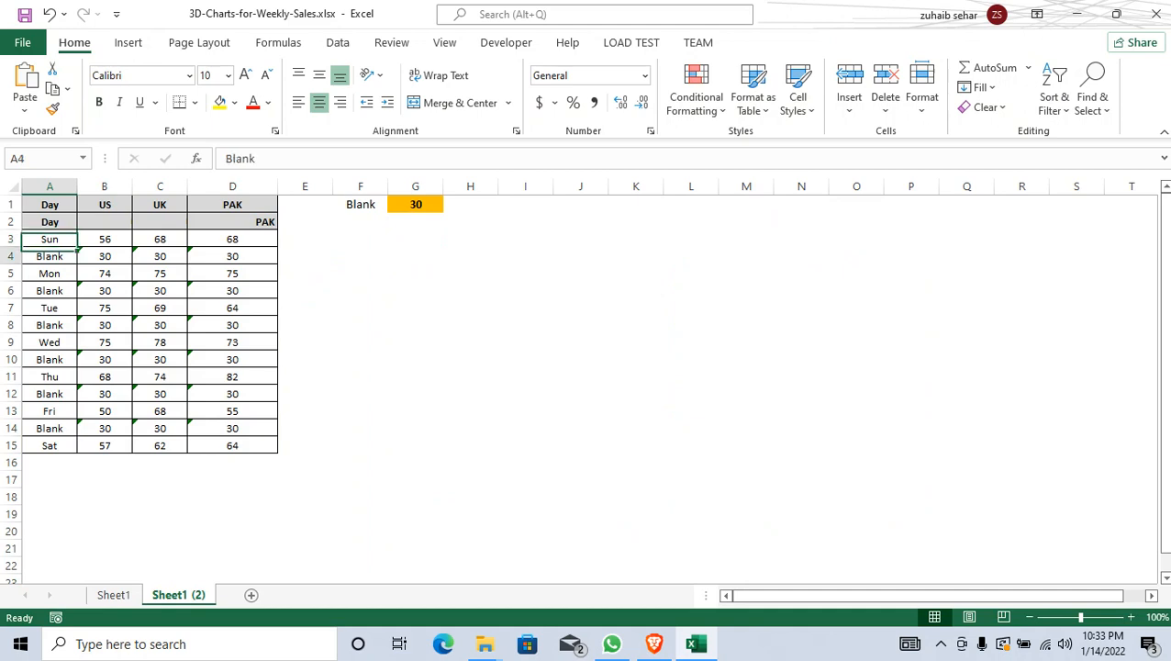
click(11, 222)
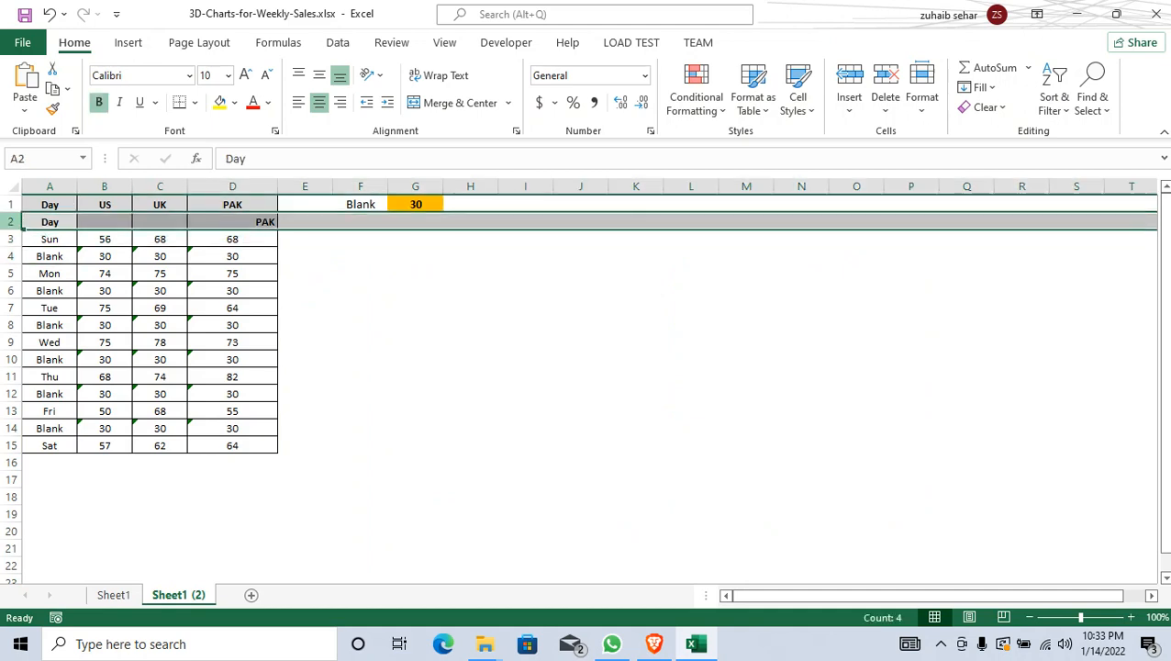
click(49, 273)
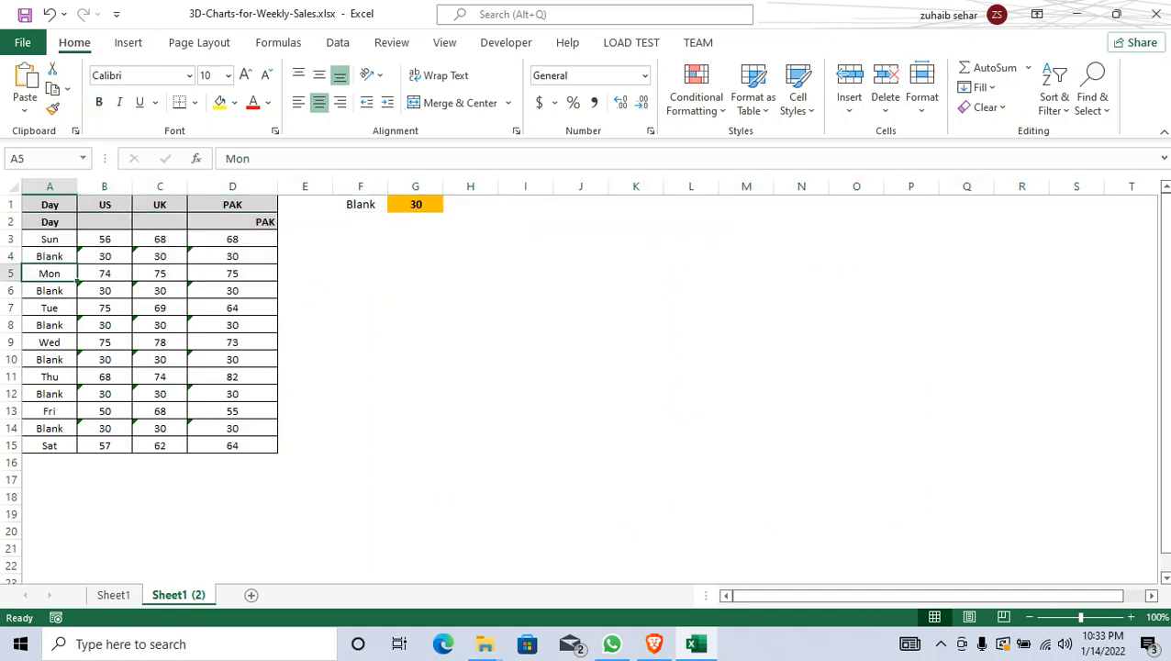
click(49, 325)
click(50, 359)
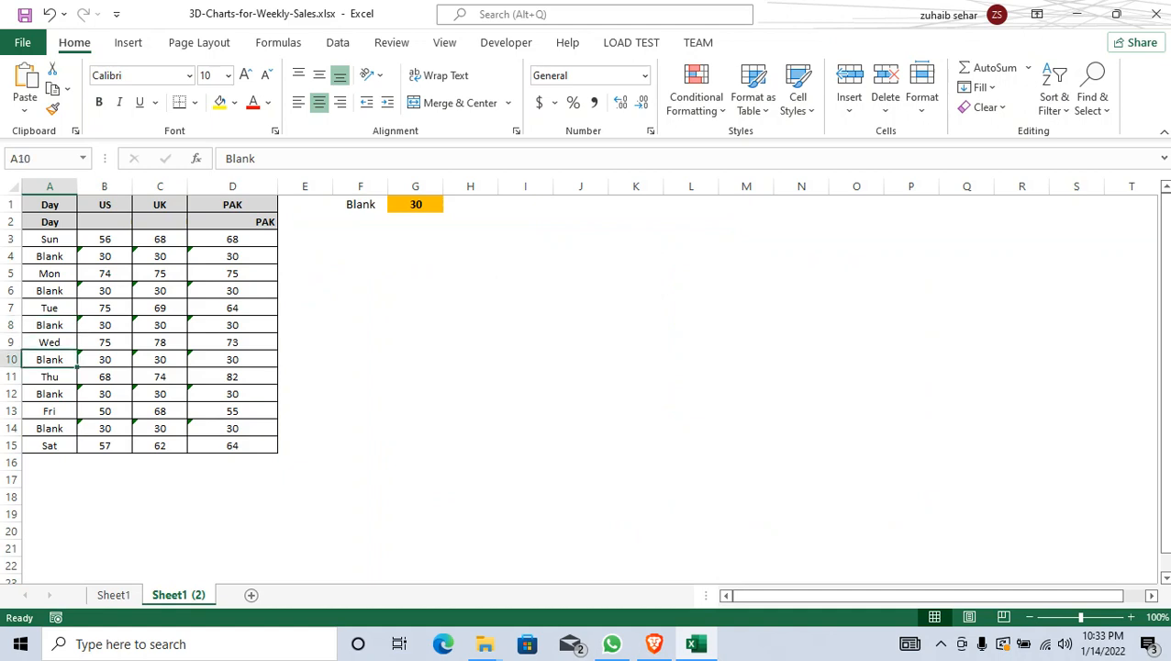
Step: Insert a 3-D stacked column chart from the weekly sales table starting at cell A1
click(49, 204)
click(129, 43)
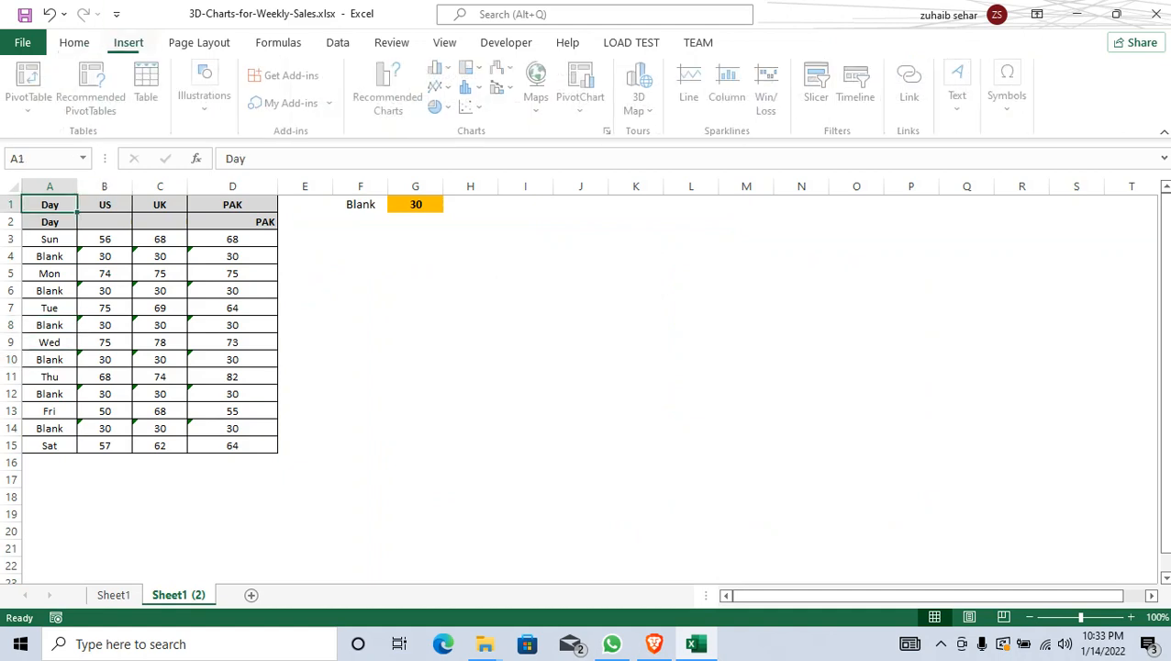
click(441, 68)
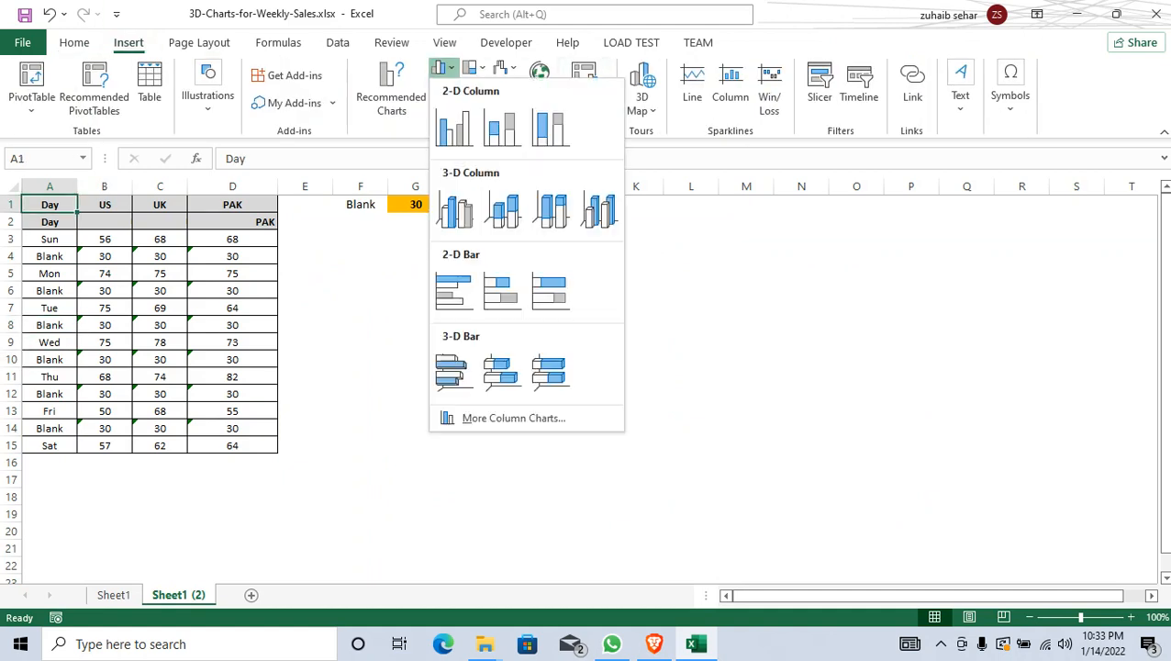
click(502, 211)
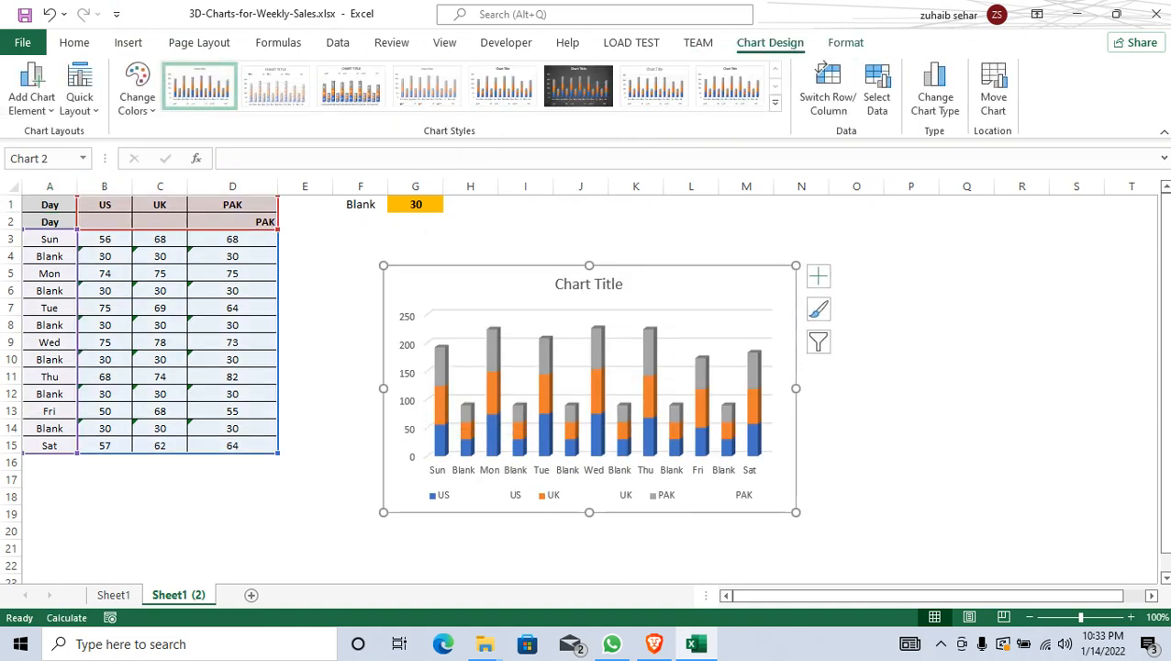
click(827, 88)
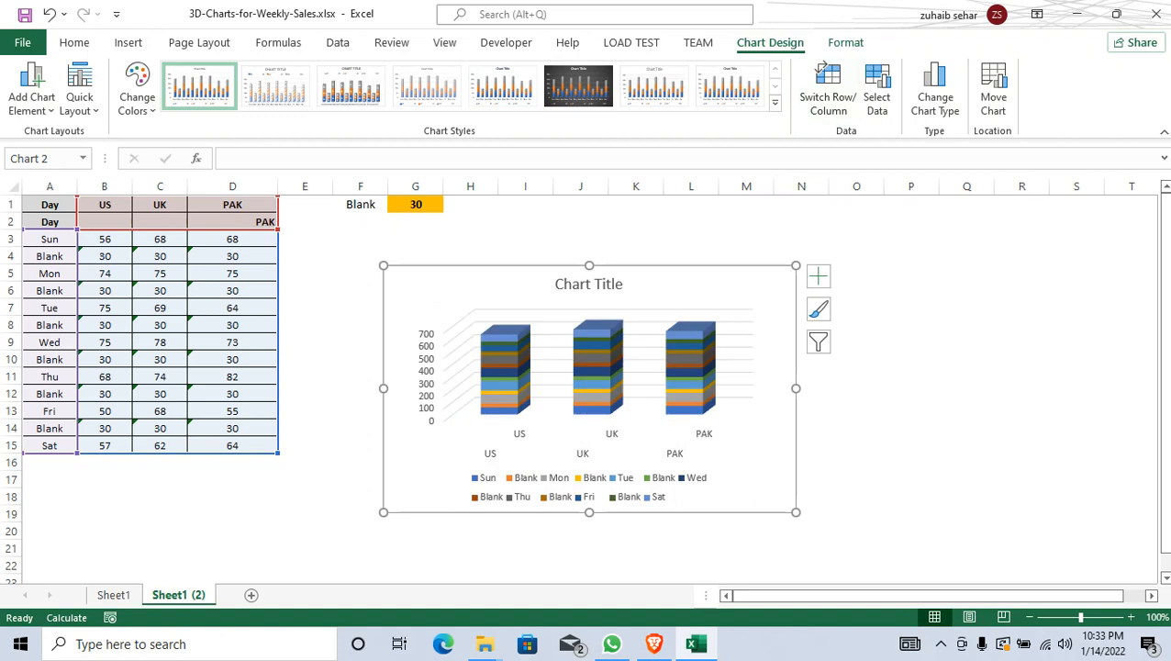
right_click(755, 418)
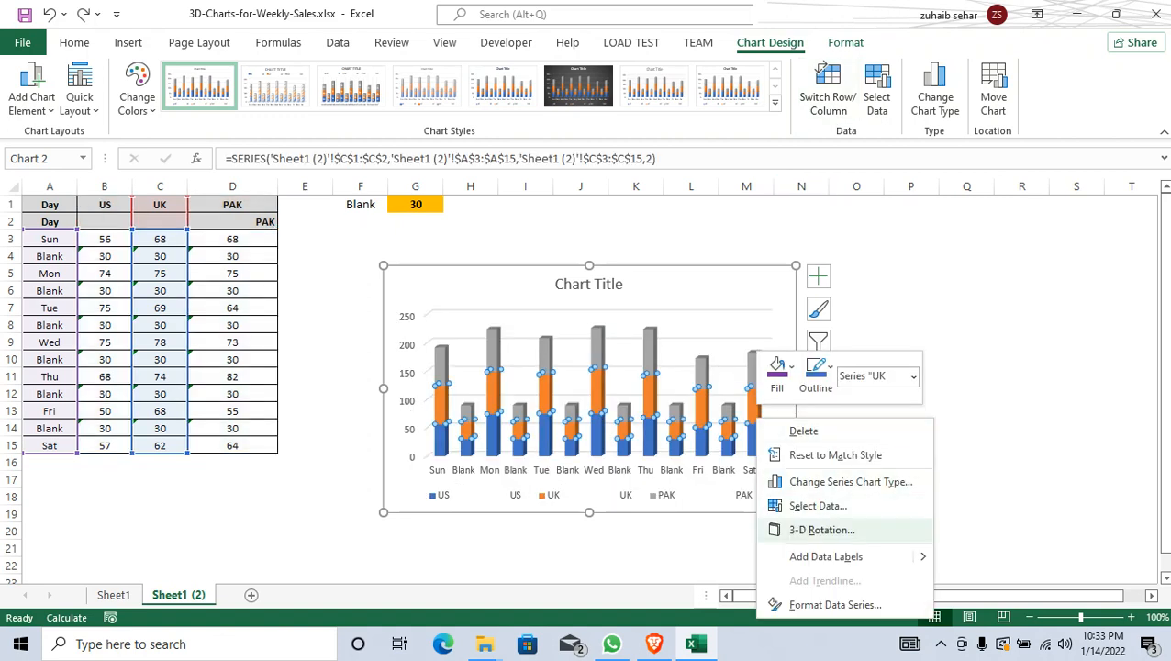
click(830, 480)
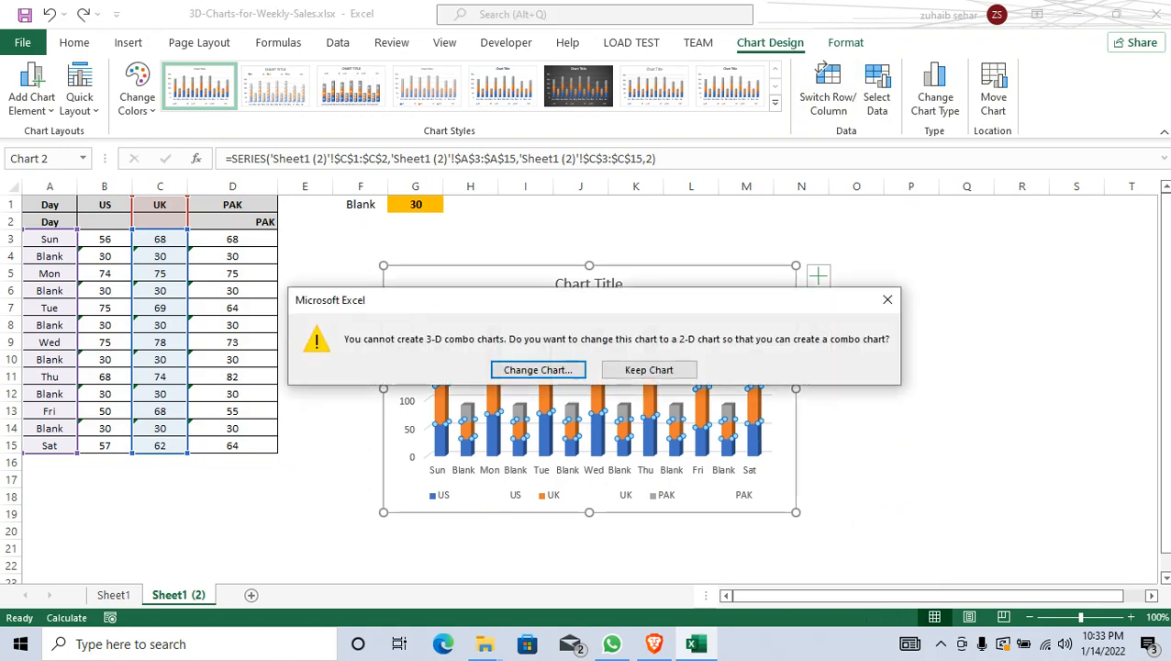
click(536, 368)
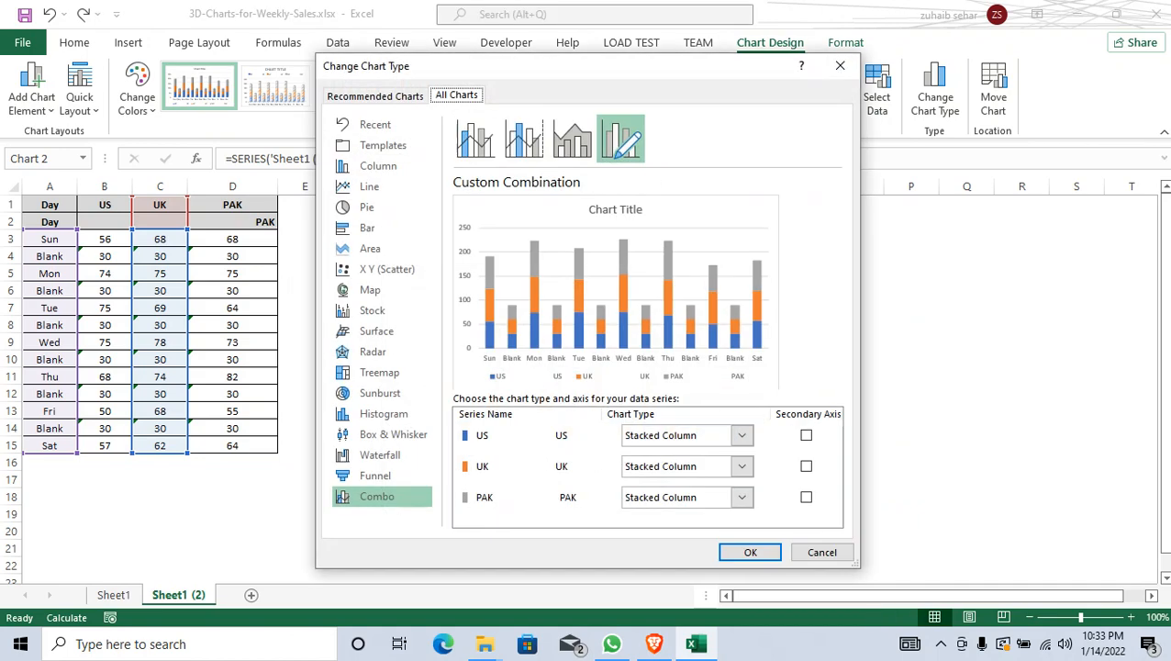
click(821, 552)
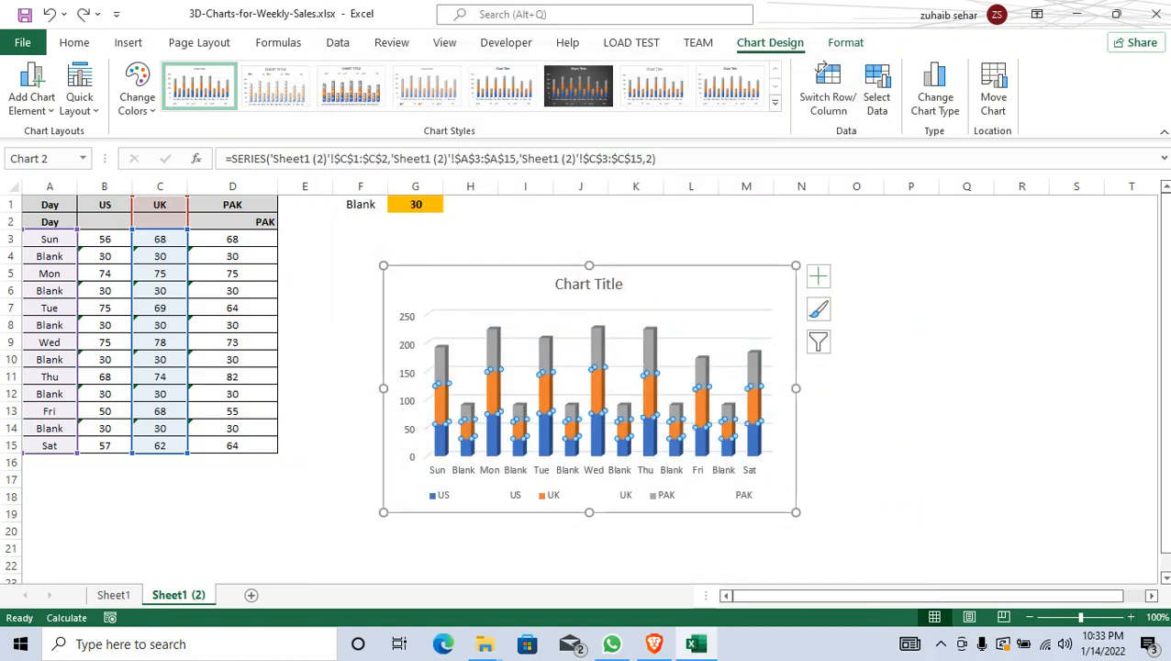
Step: Swap the rows and columns in the chart's data source so the days become series and the countries become categories
right_click(789, 356)
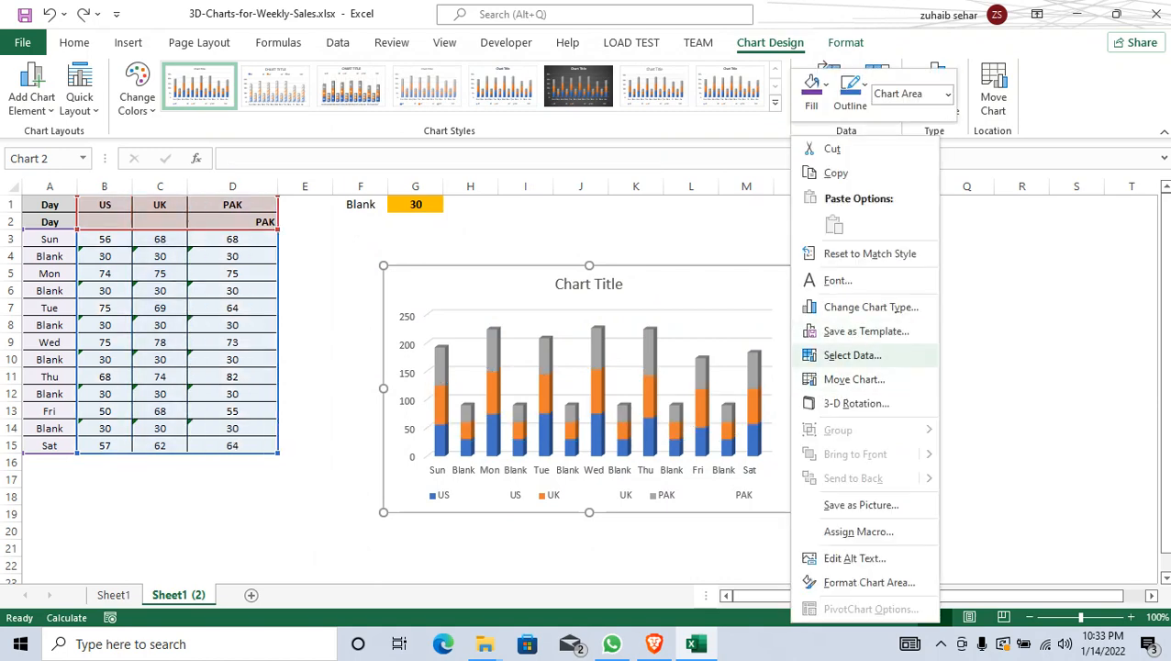
click(853, 355)
click(588, 278)
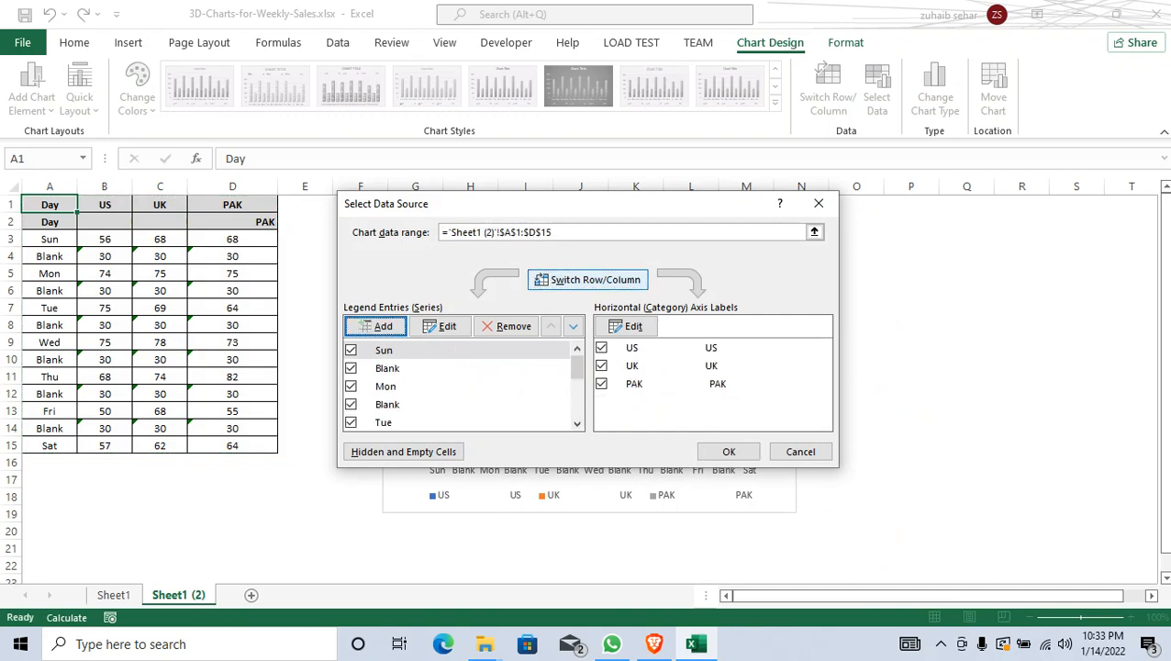
click(728, 450)
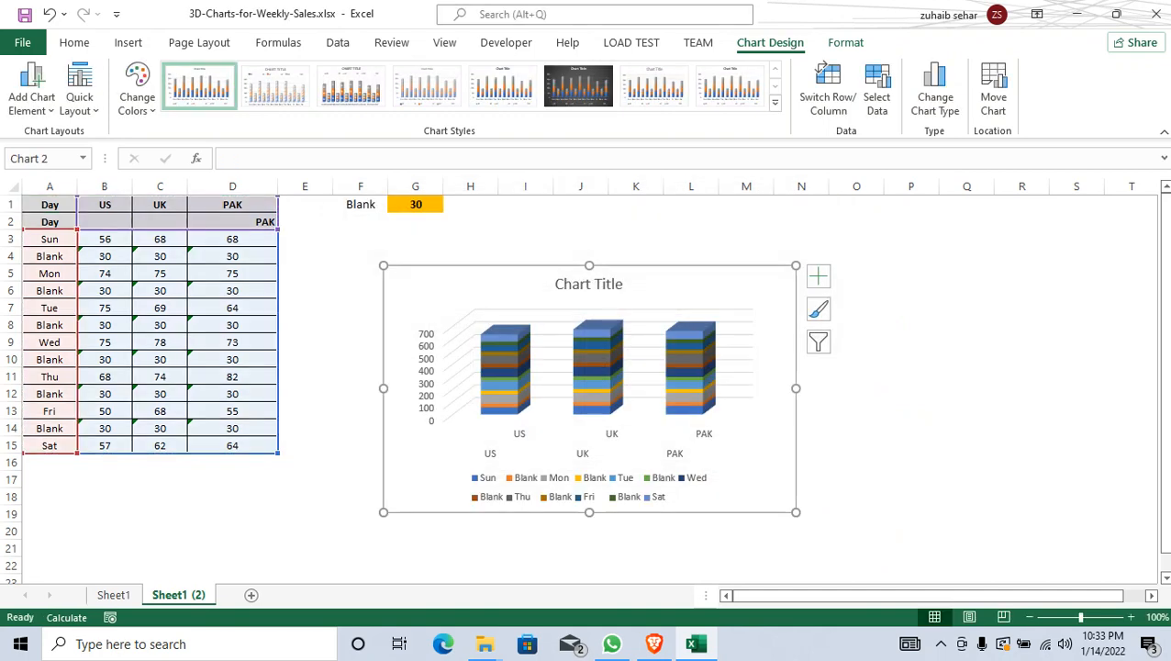
Step: Remove the axes, chart title, gridlines and legend from the stacked column chart
click(588, 487)
click(818, 275)
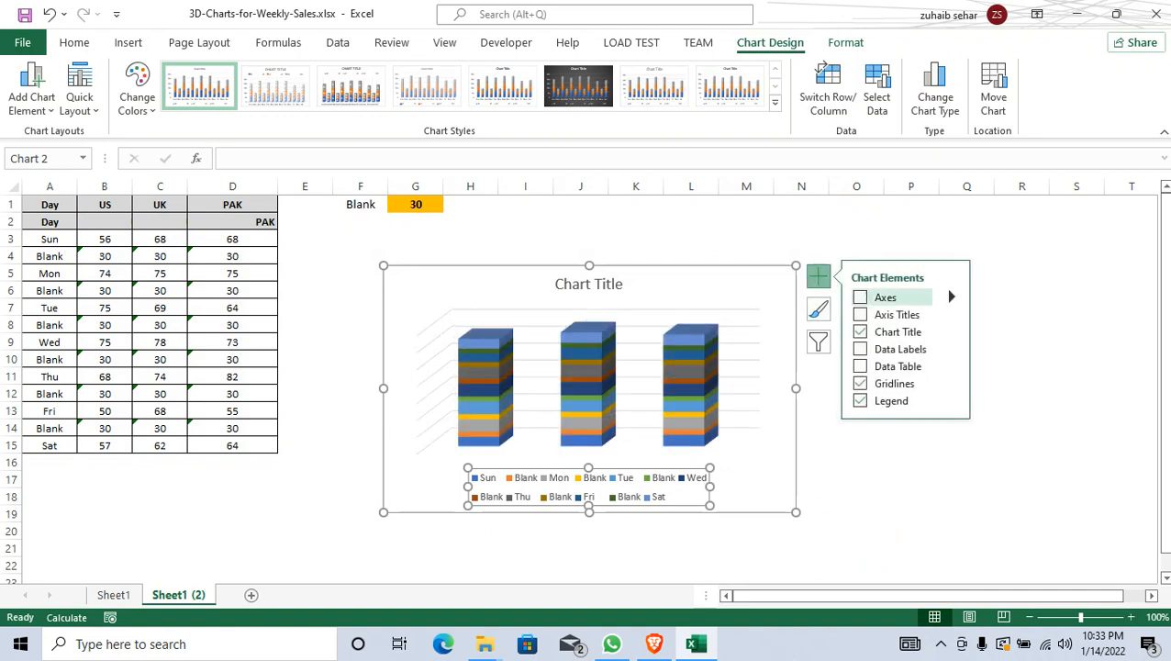
click(917, 331)
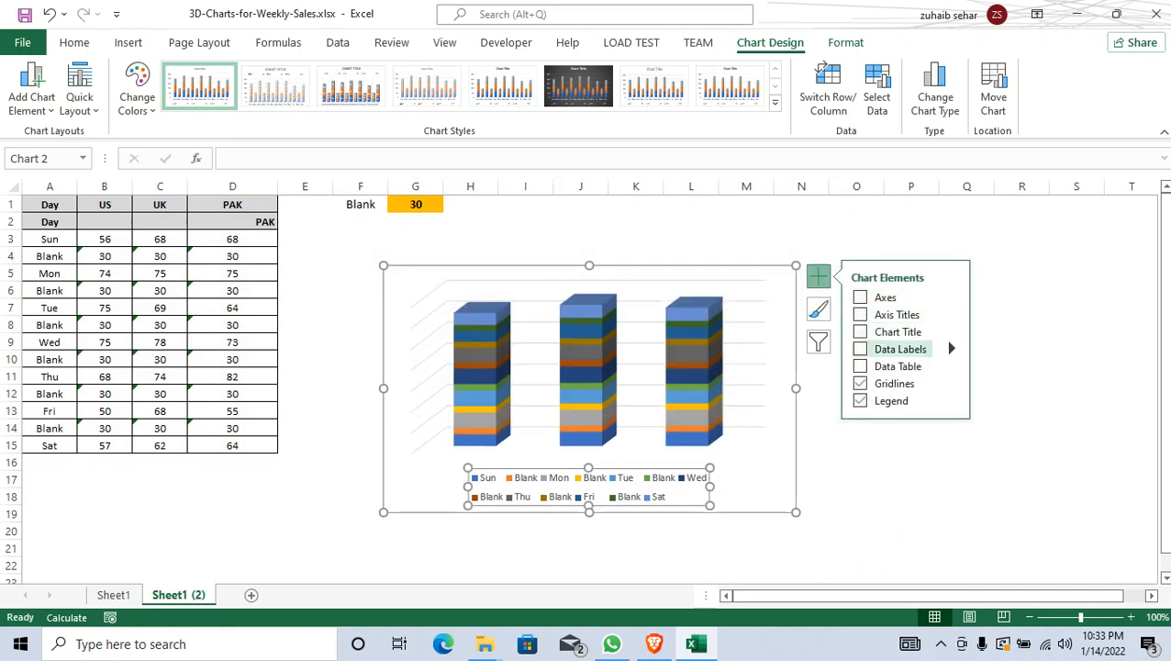
click(945, 378)
click(859, 400)
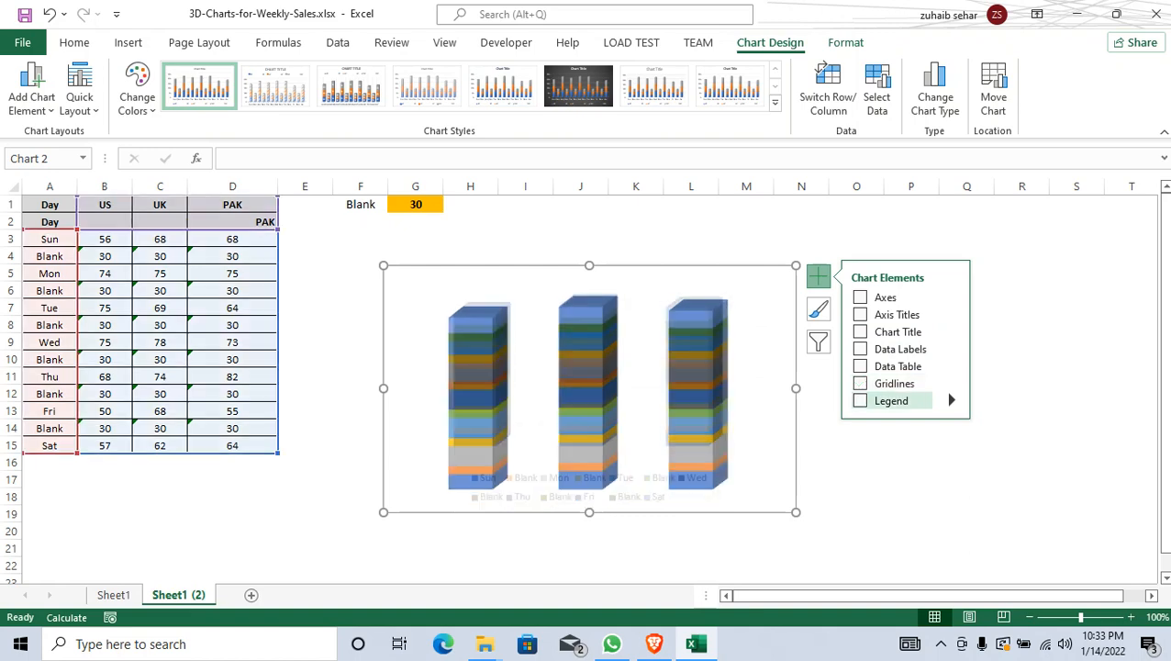
click(856, 445)
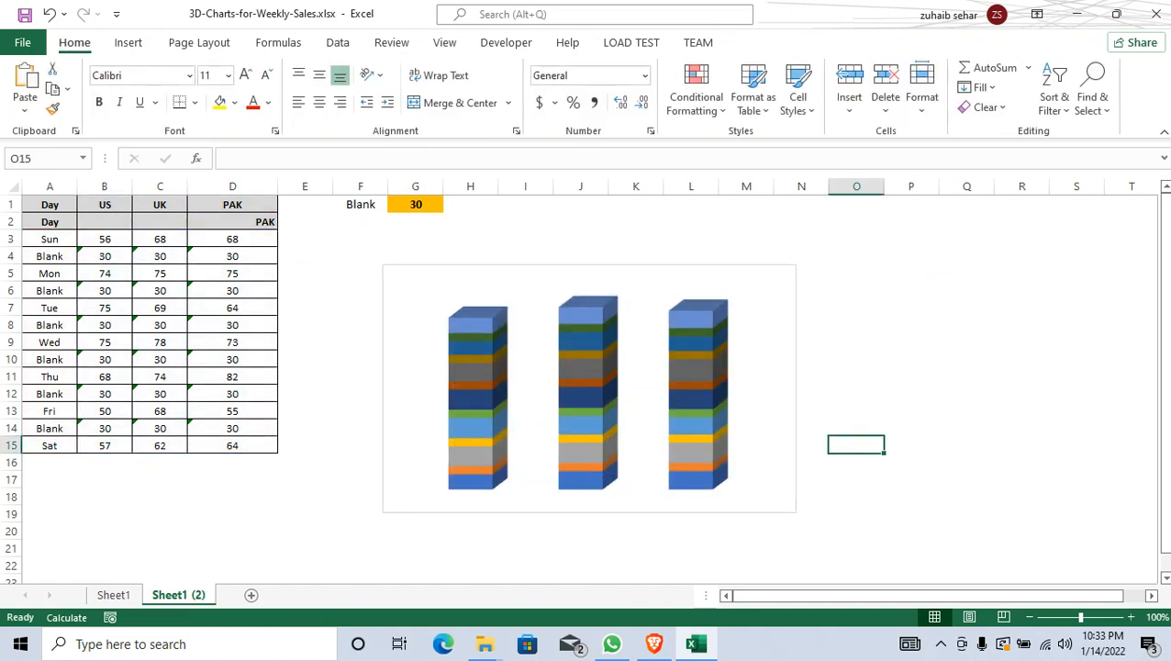
Step: Enlarge the chart and reposition it beside the sales table, just below and clear of the Blank value cell
click(643, 367)
drag(795, 512, 1031, 581)
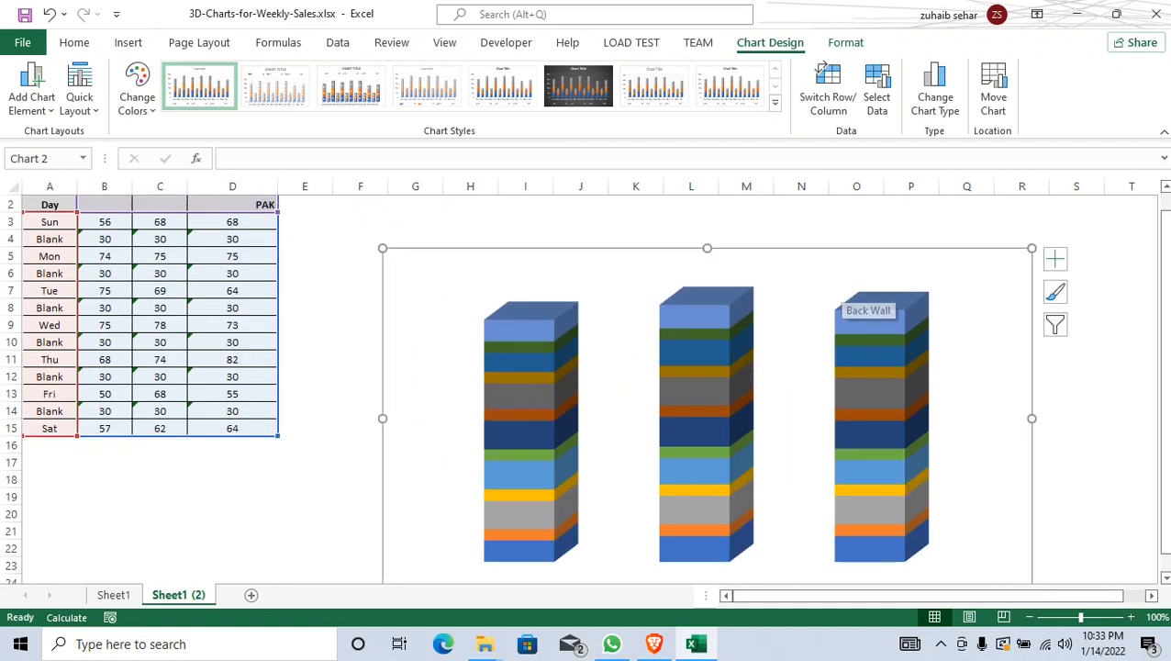
drag(833, 285, 836, 272)
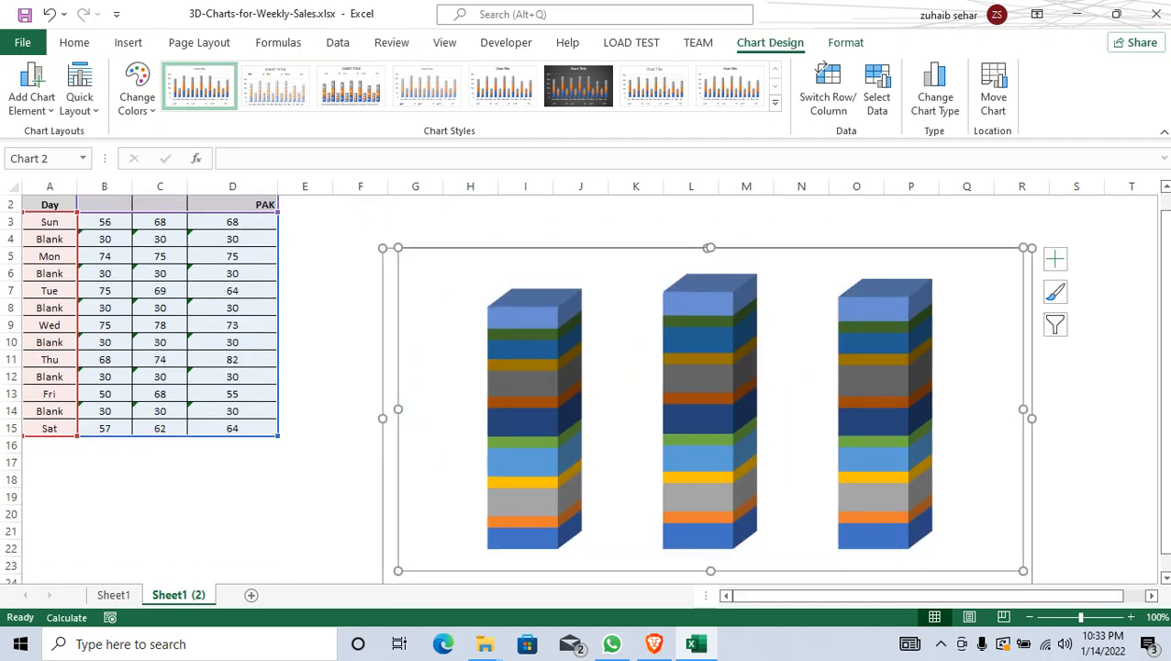
key(ctrl+z)
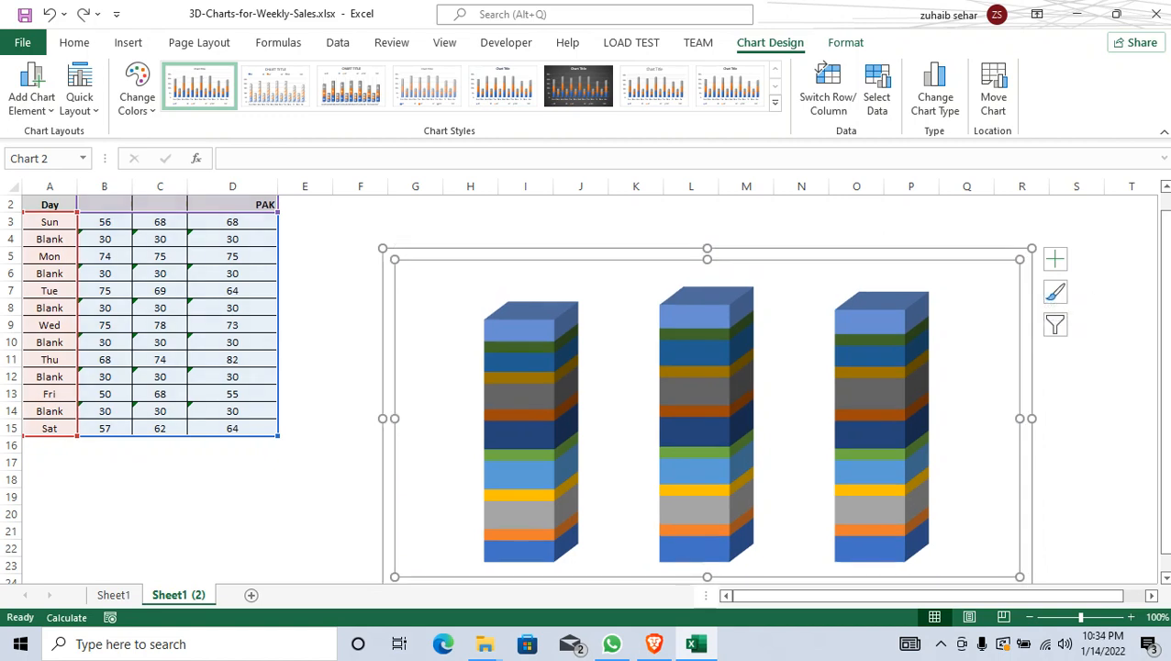
drag(1165, 253, 1165, 231)
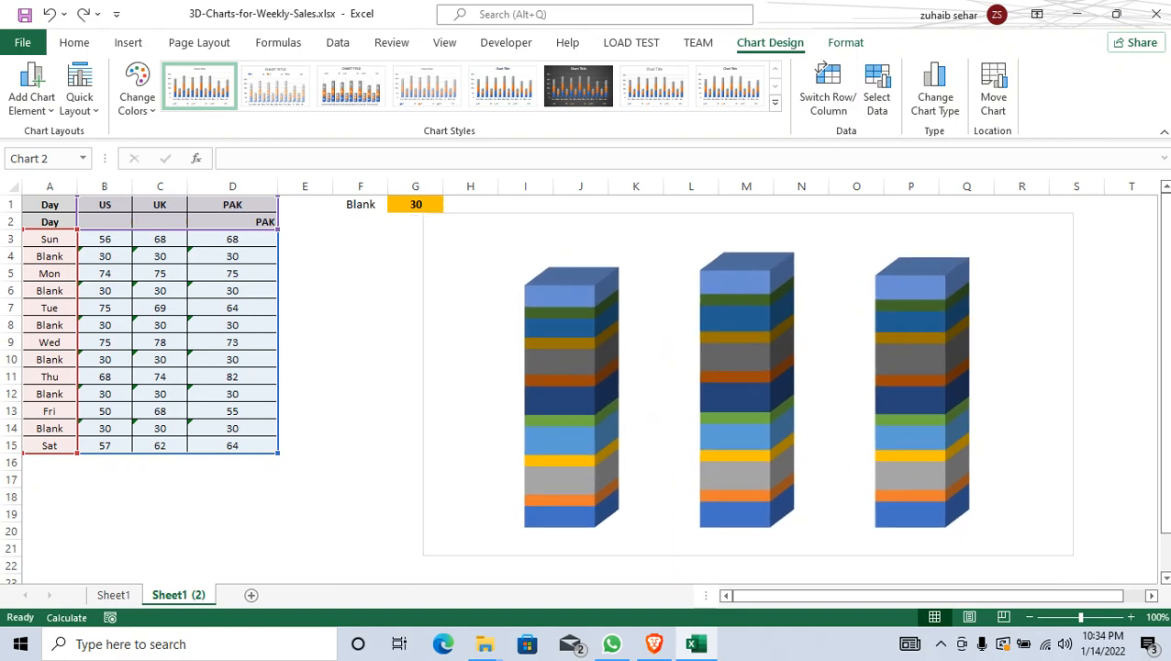
drag(658, 367, 697, 373)
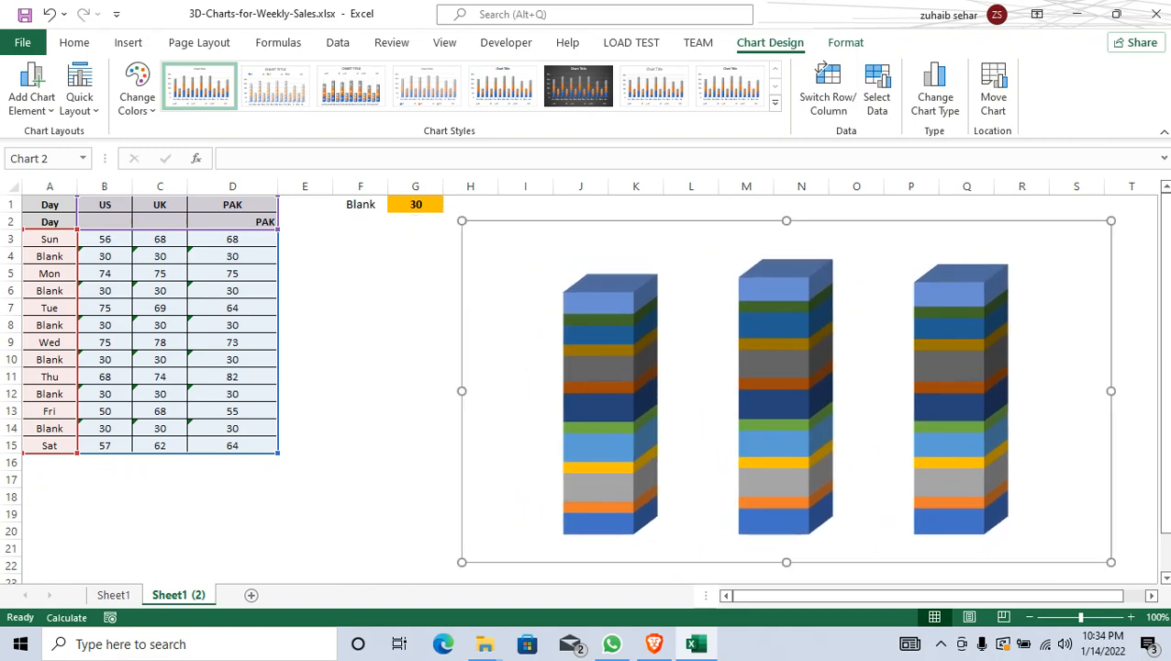
Step: Re-enter the formula in B4, the first Blank row under US, as a reference to the Blank value in G1
click(305, 256)
click(105, 239)
click(159, 256)
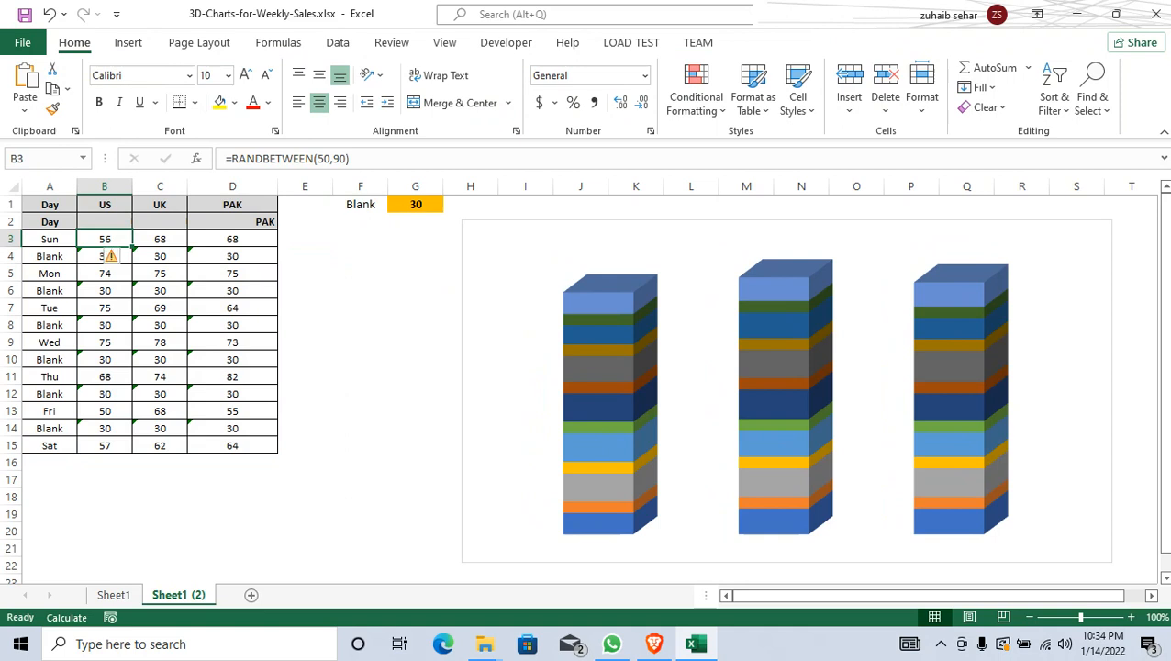
click(49, 256)
click(50, 291)
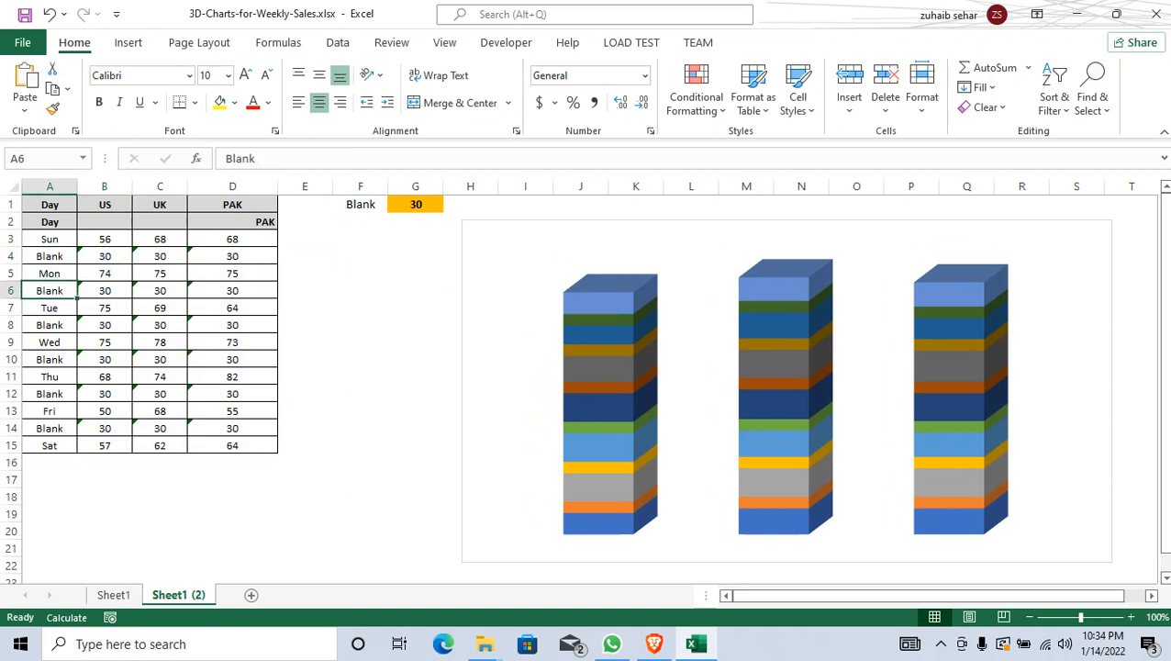
click(105, 256)
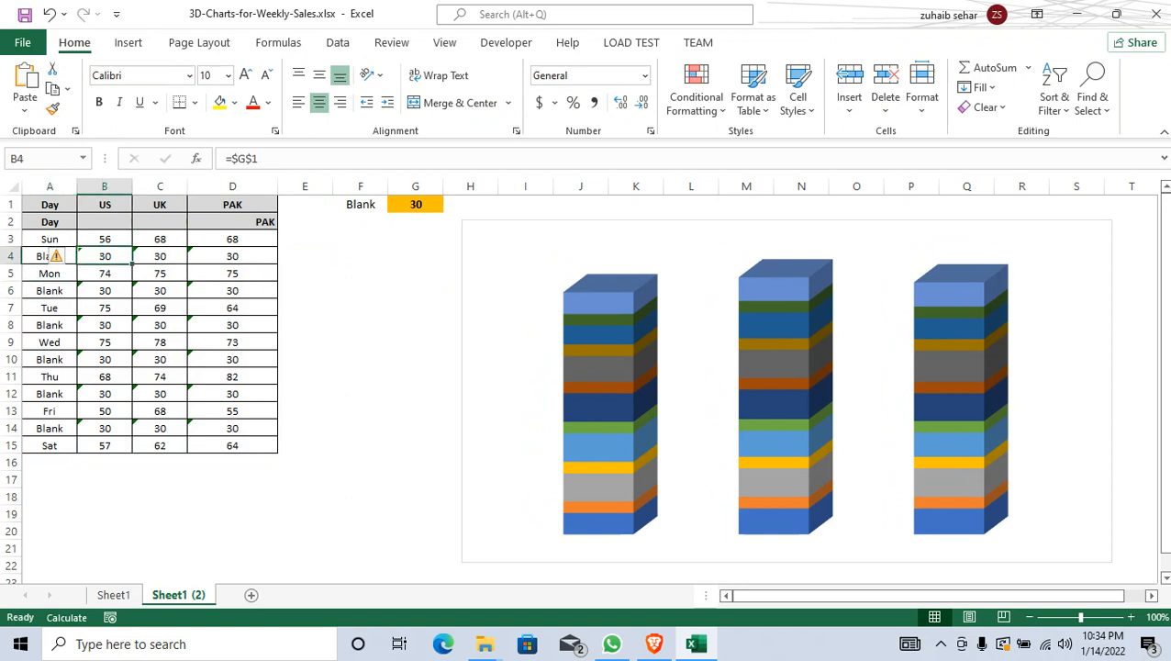
key(F2)
key(Escape)
text(=)
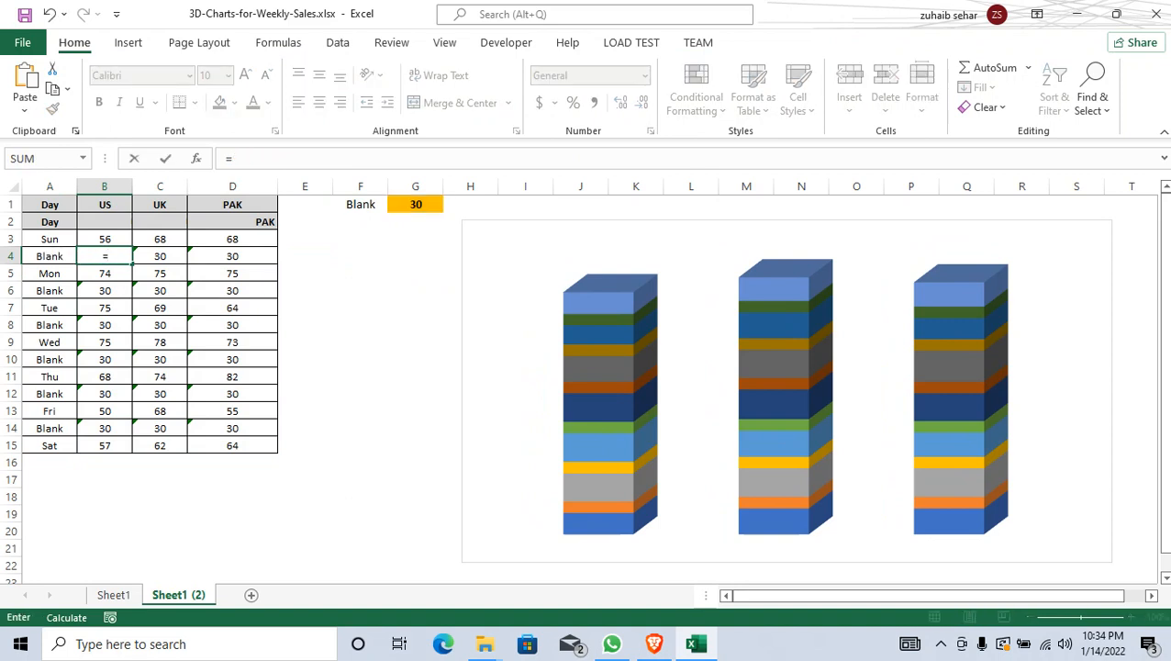
click(415, 205)
key(Return)
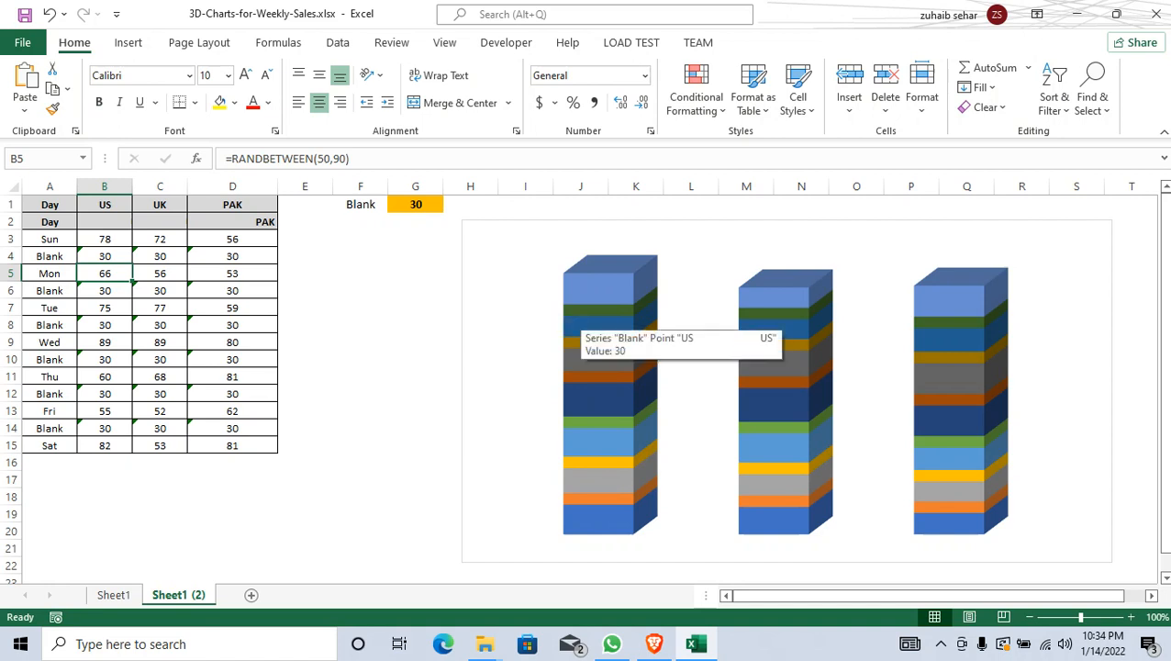
Step: Fill the three uppermost Blank series in the stacked columns (rows 14, 12 and 10) with white
click(587, 314)
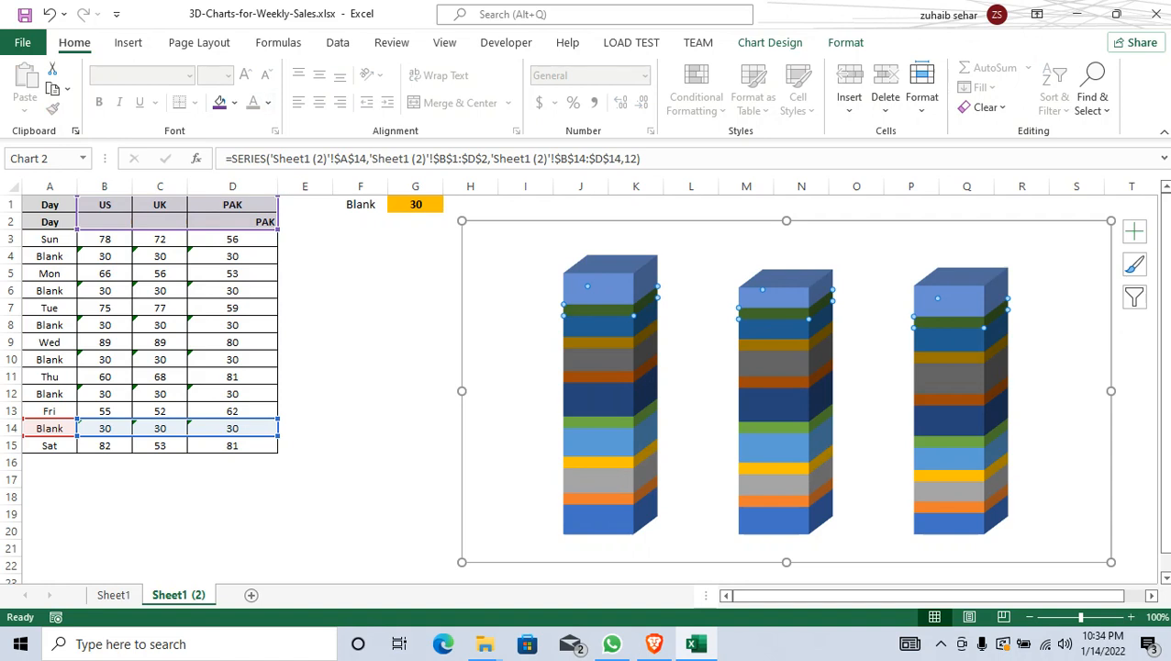
click(234, 103)
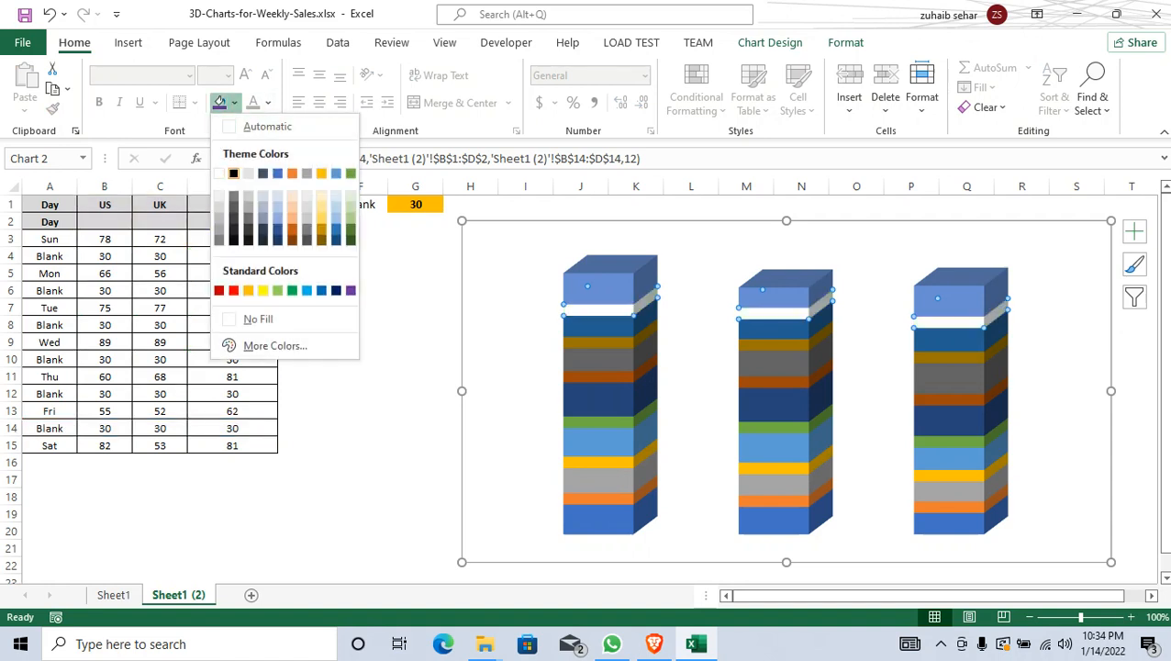
click(219, 173)
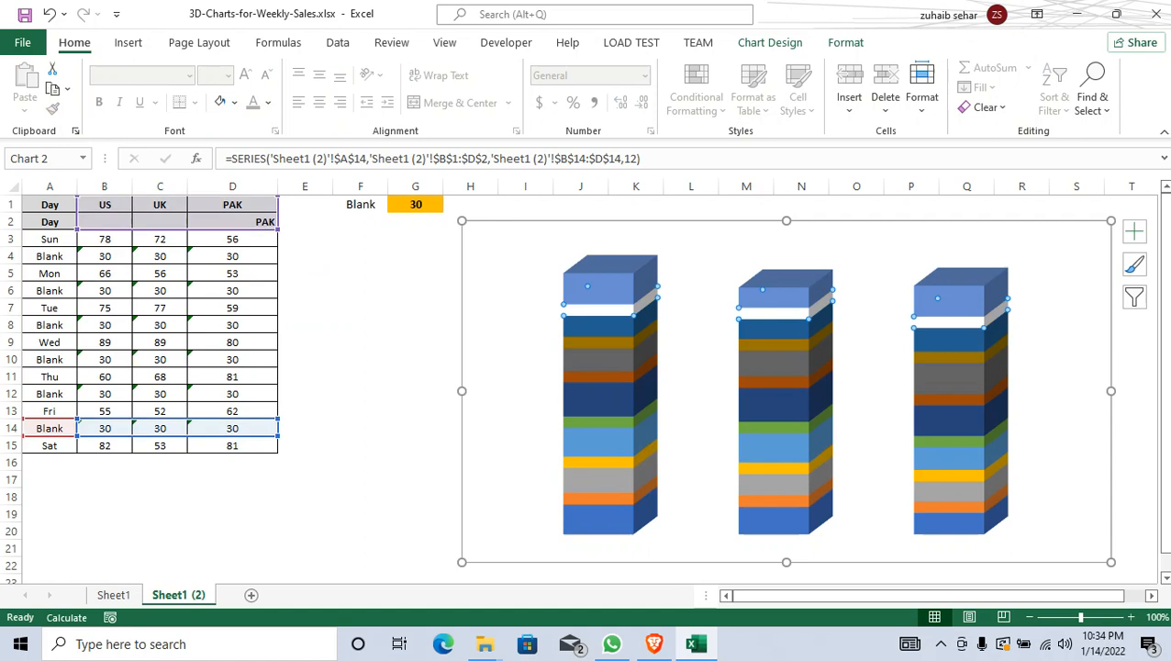
click(594, 342)
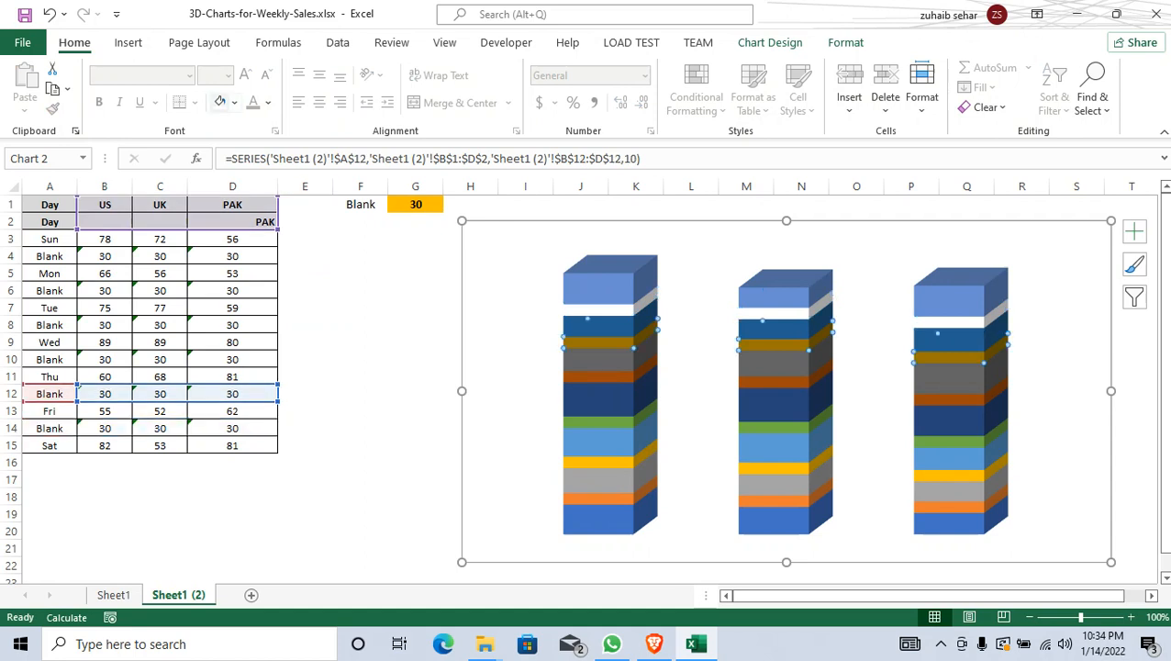
click(219, 101)
click(594, 377)
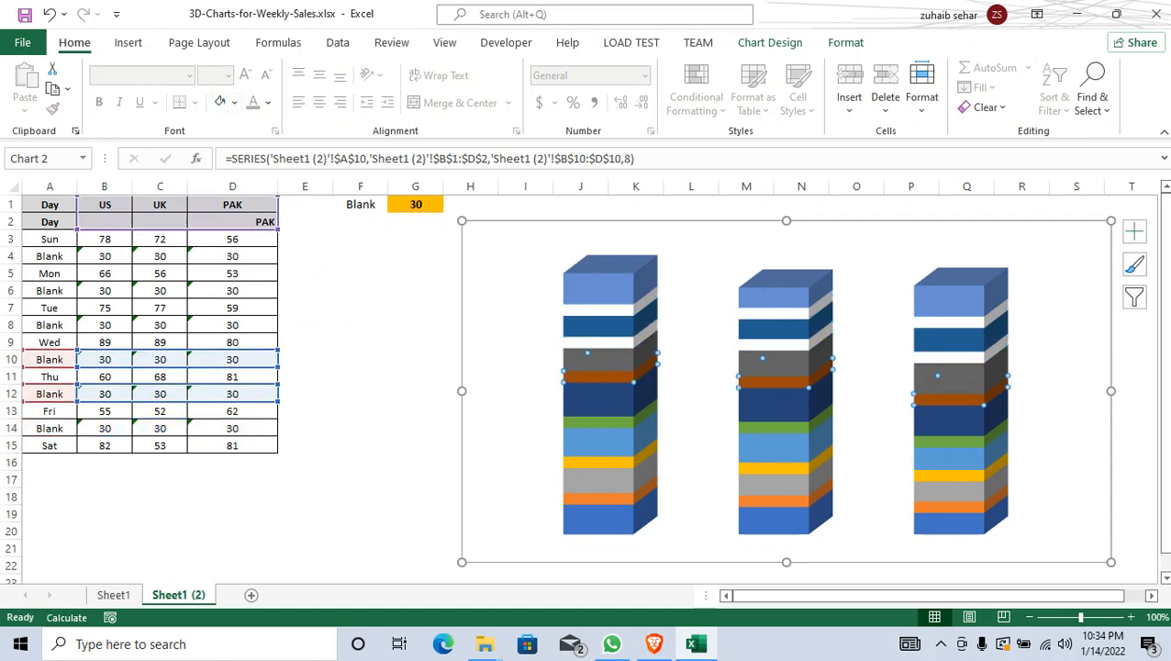
click(219, 101)
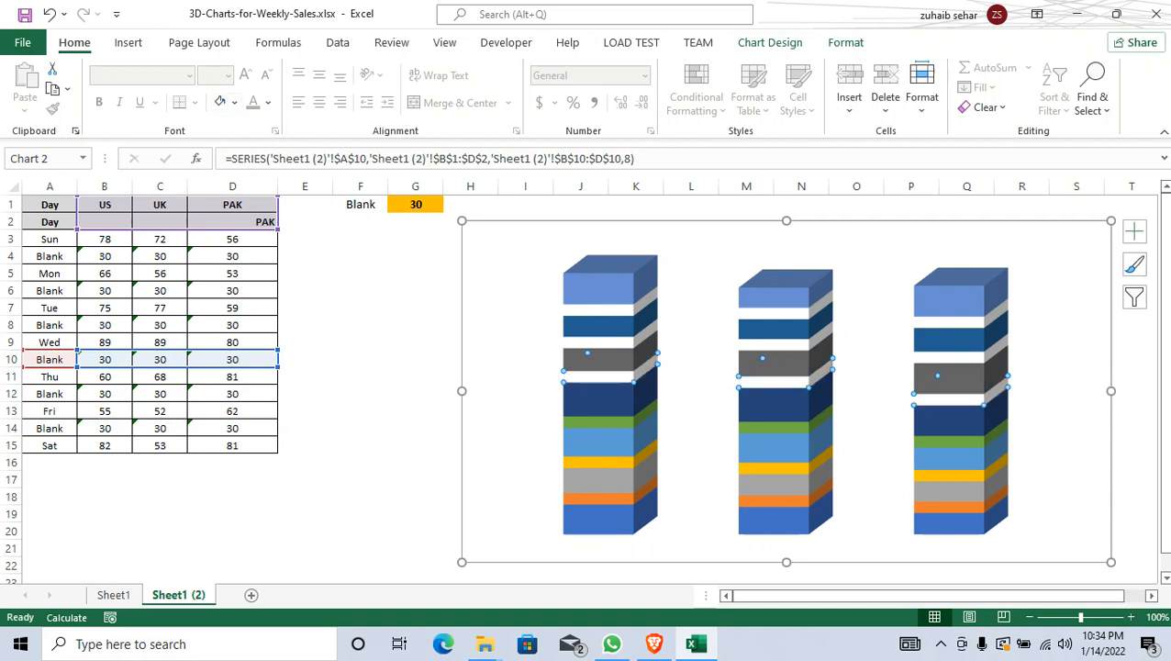
Step: Fill the three remaining Blank series of the chart (rows 8, 6 and 4) with white
click(596, 422)
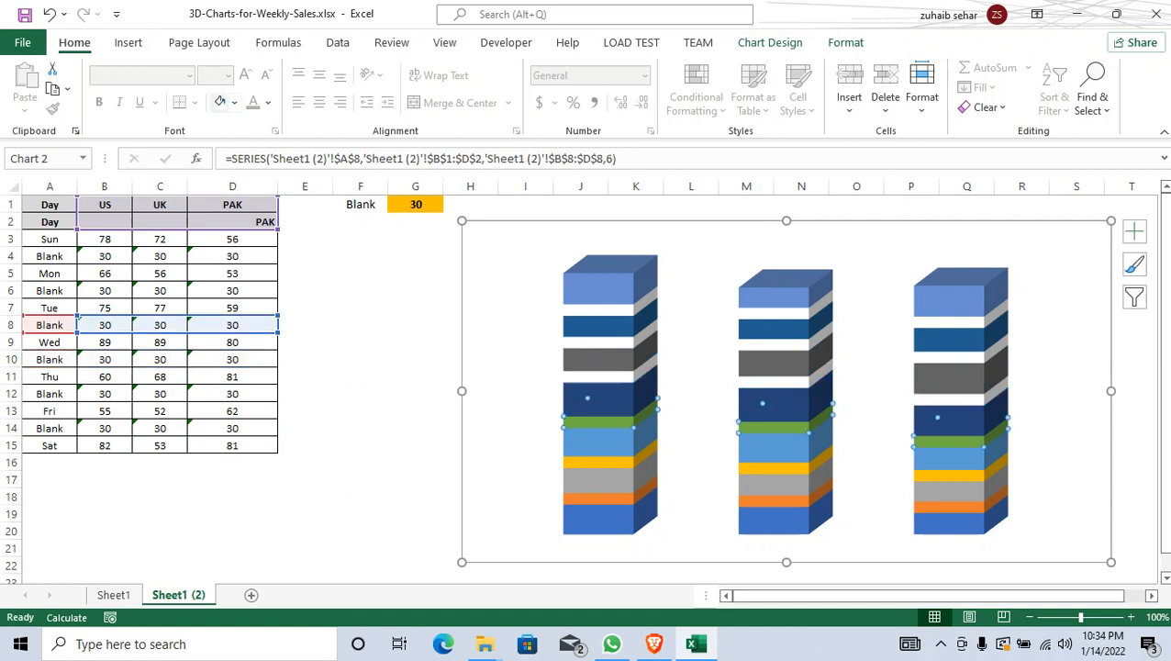
click(220, 102)
click(599, 327)
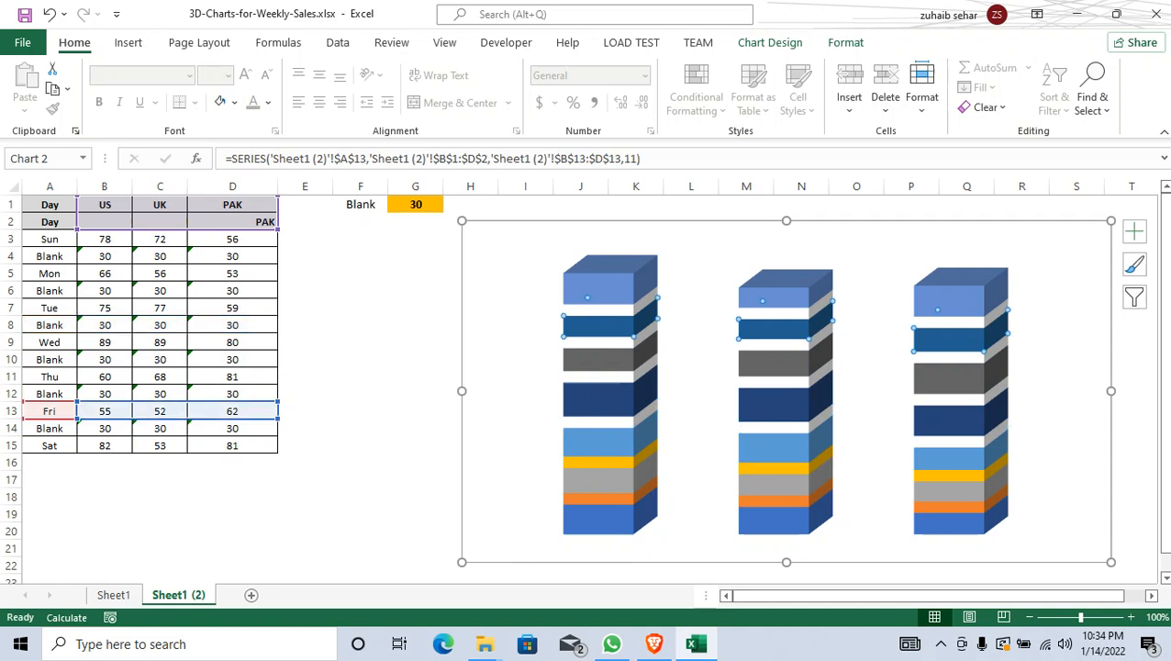
click(598, 462)
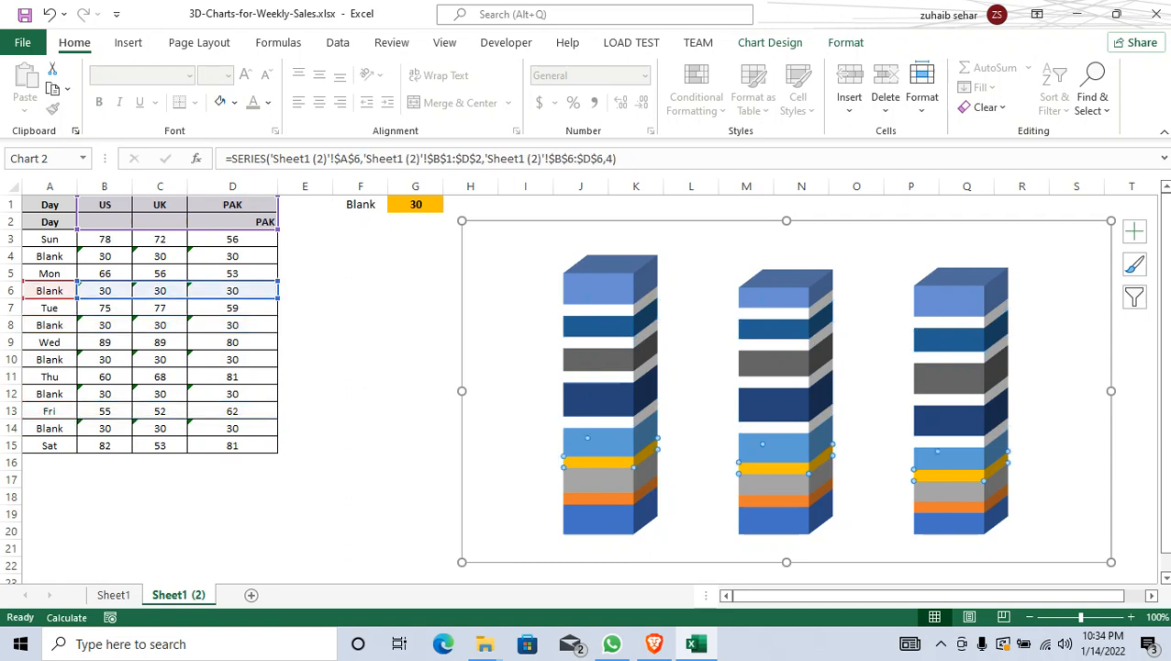
click(220, 102)
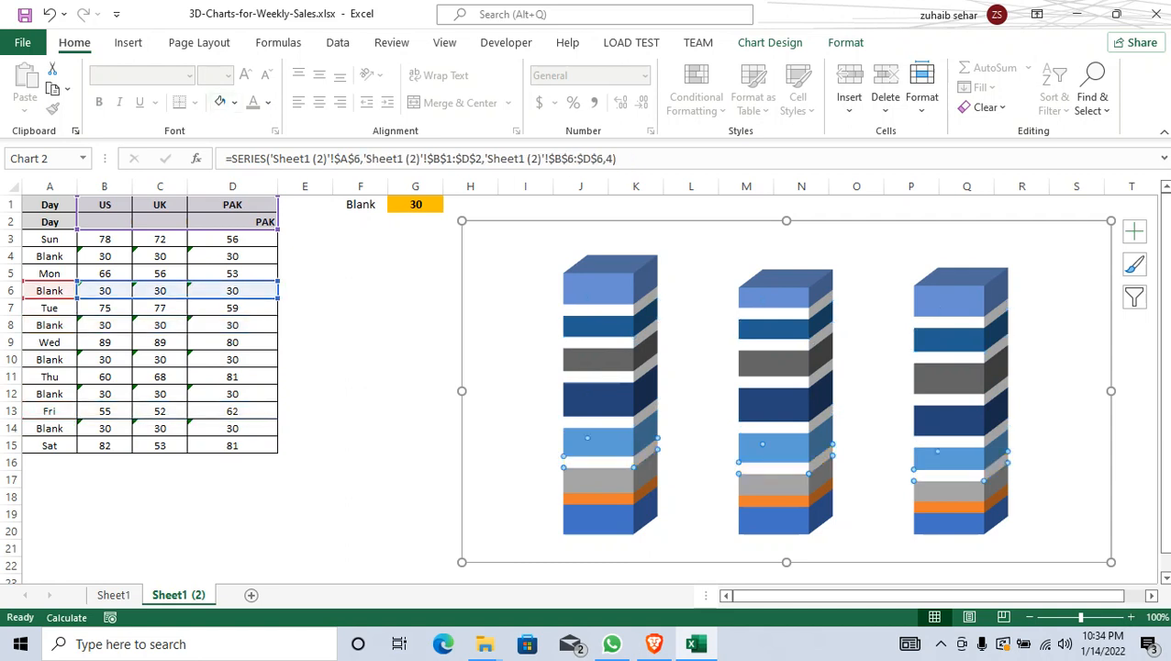
click(598, 498)
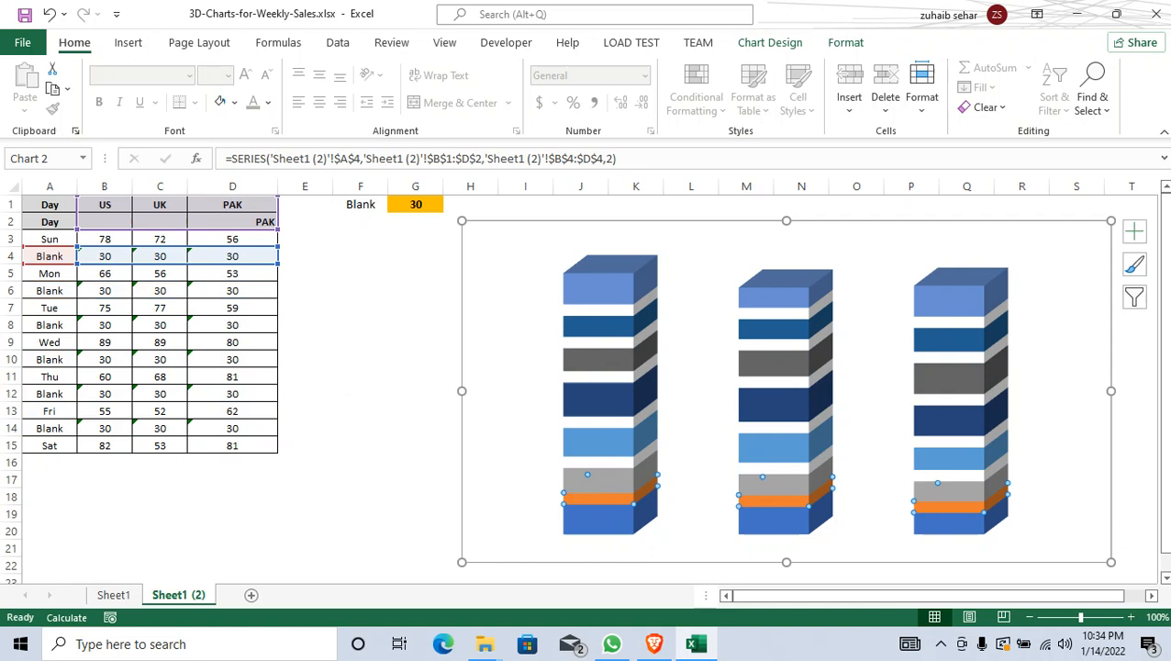
click(220, 102)
click(305, 290)
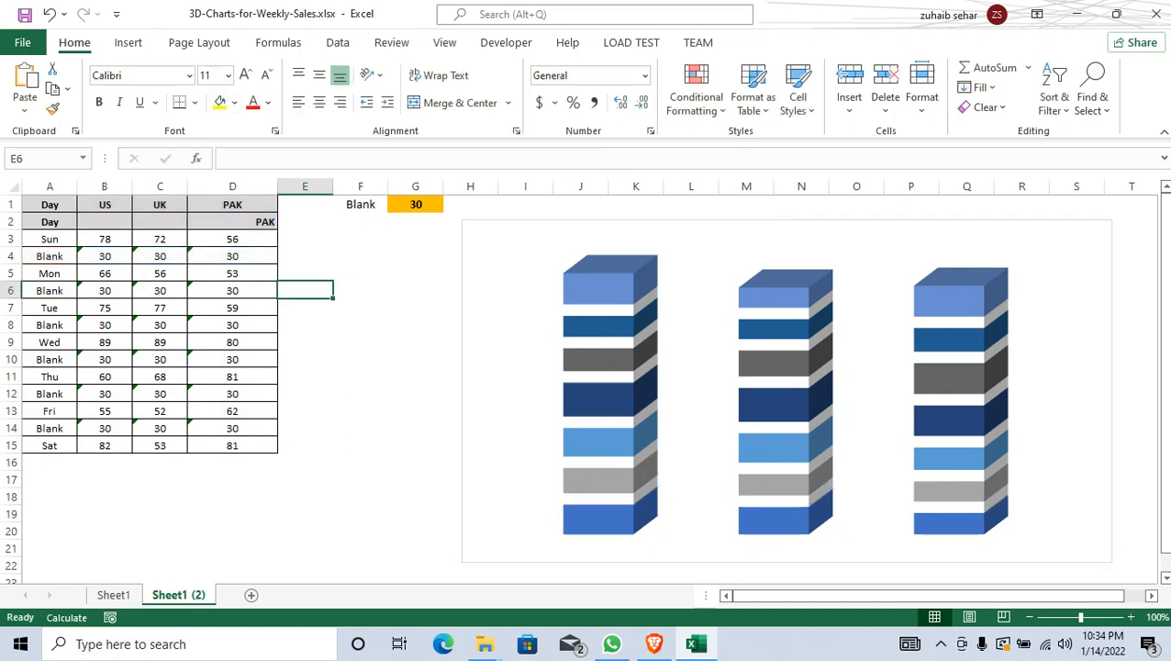
Step: Fill the Sat series on top of the columns with standard dark blue and apply the first bevel preset to it
click(598, 288)
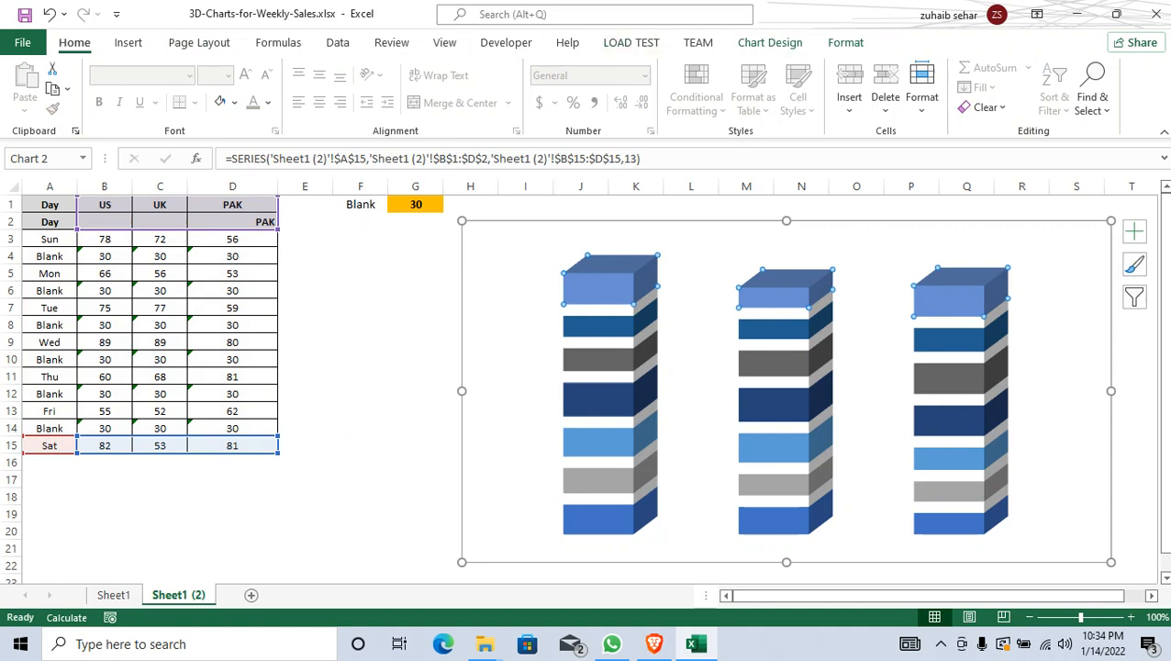
click(234, 102)
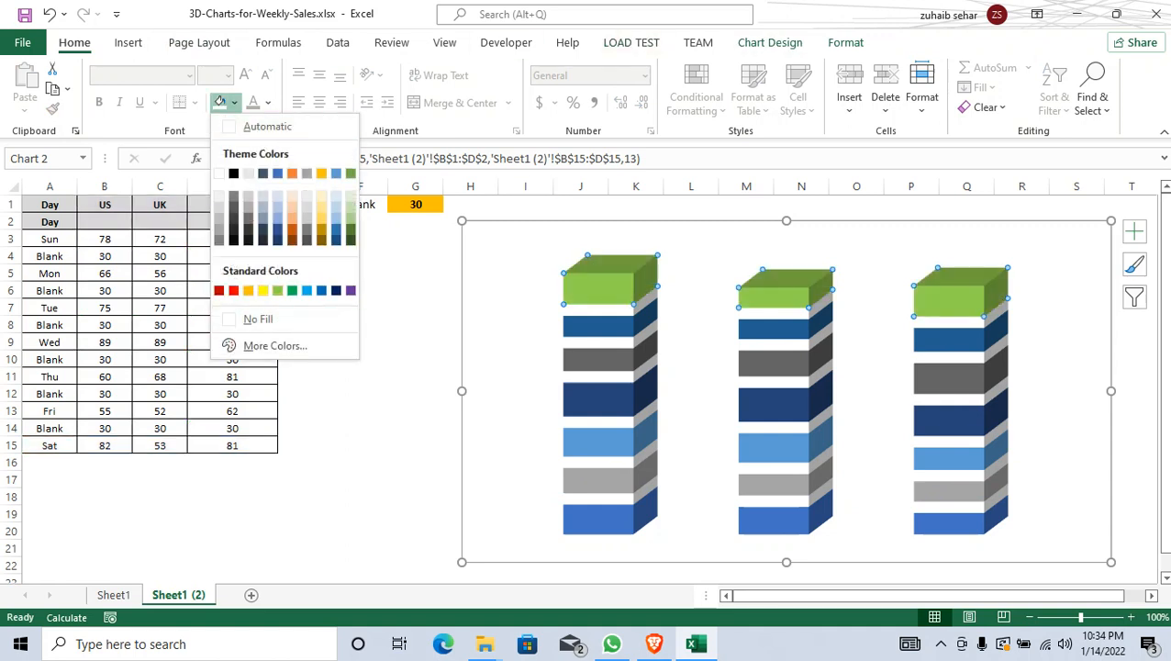
click(336, 290)
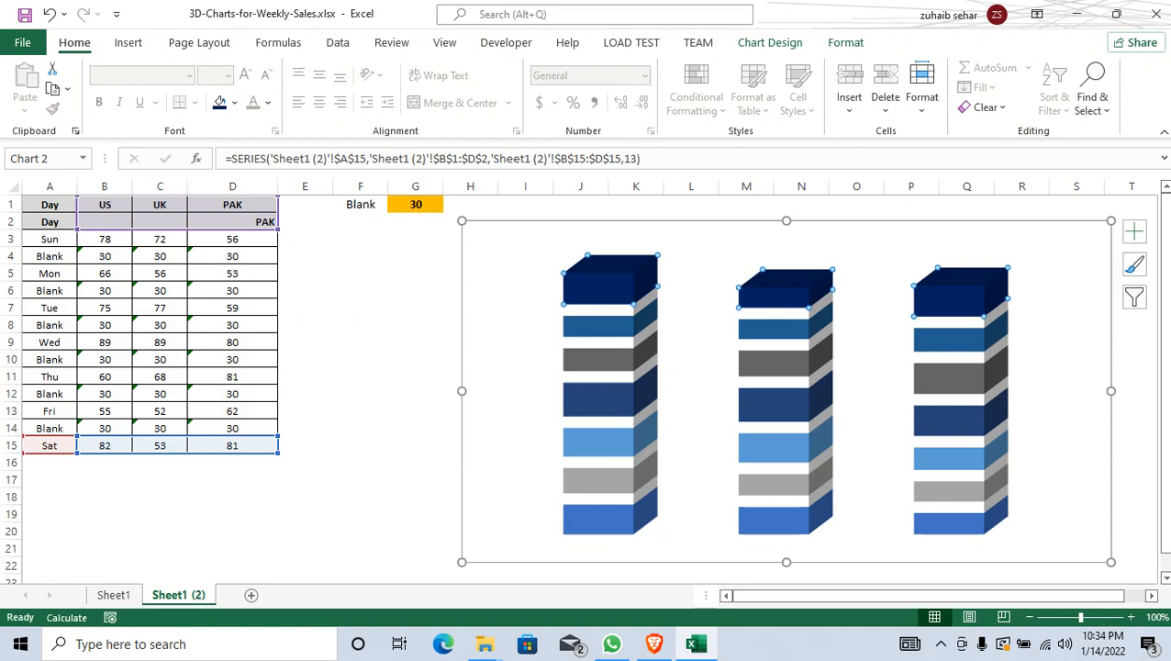
click(598, 326)
click(598, 289)
click(845, 42)
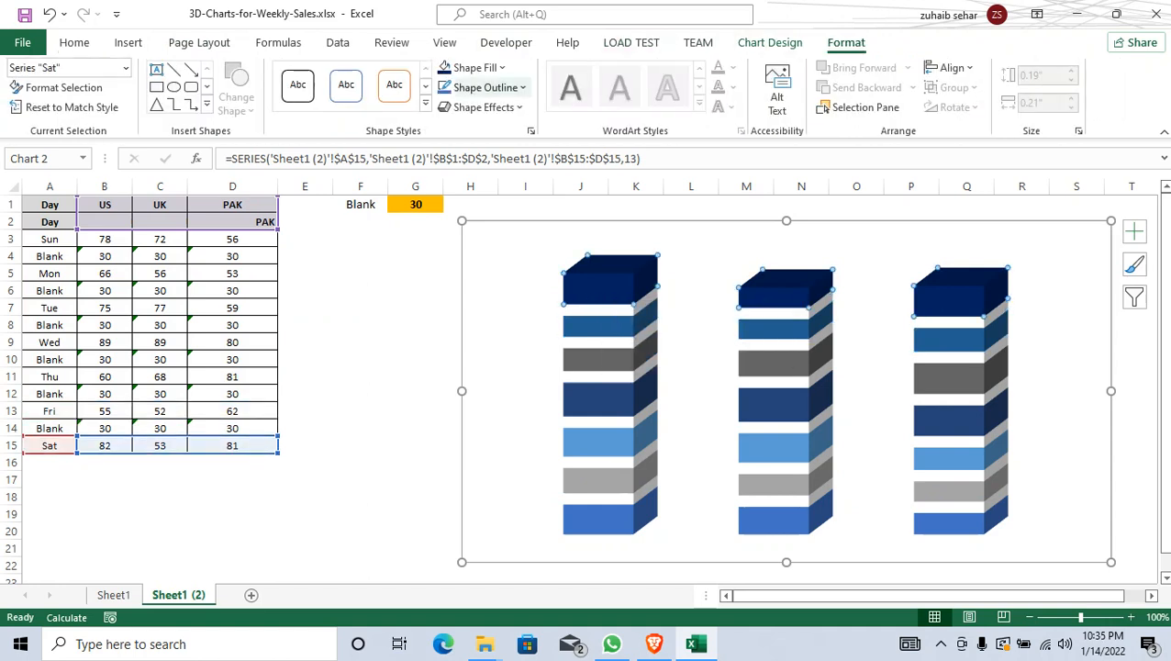
click(482, 106)
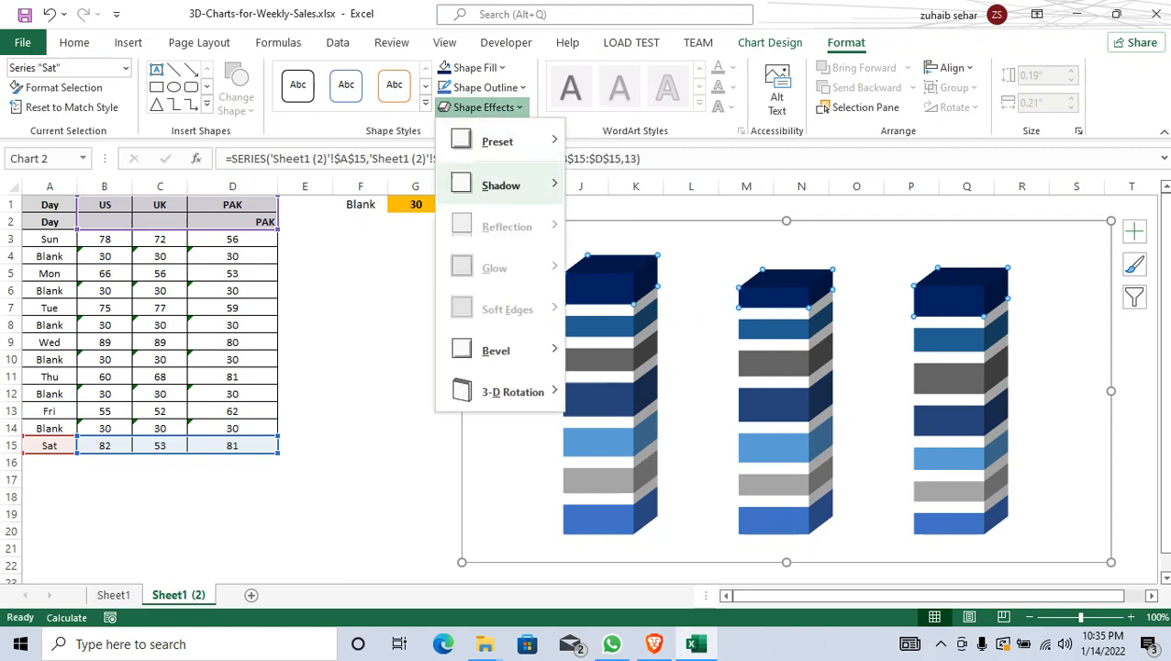
mouse_move(500, 349)
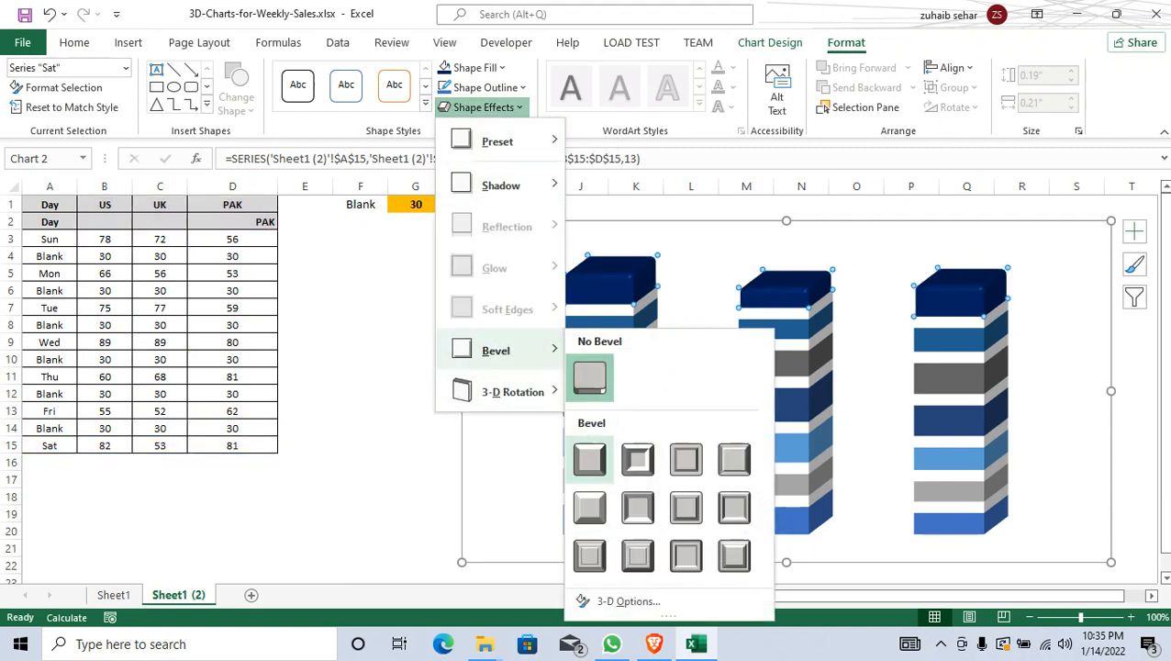
click(589, 459)
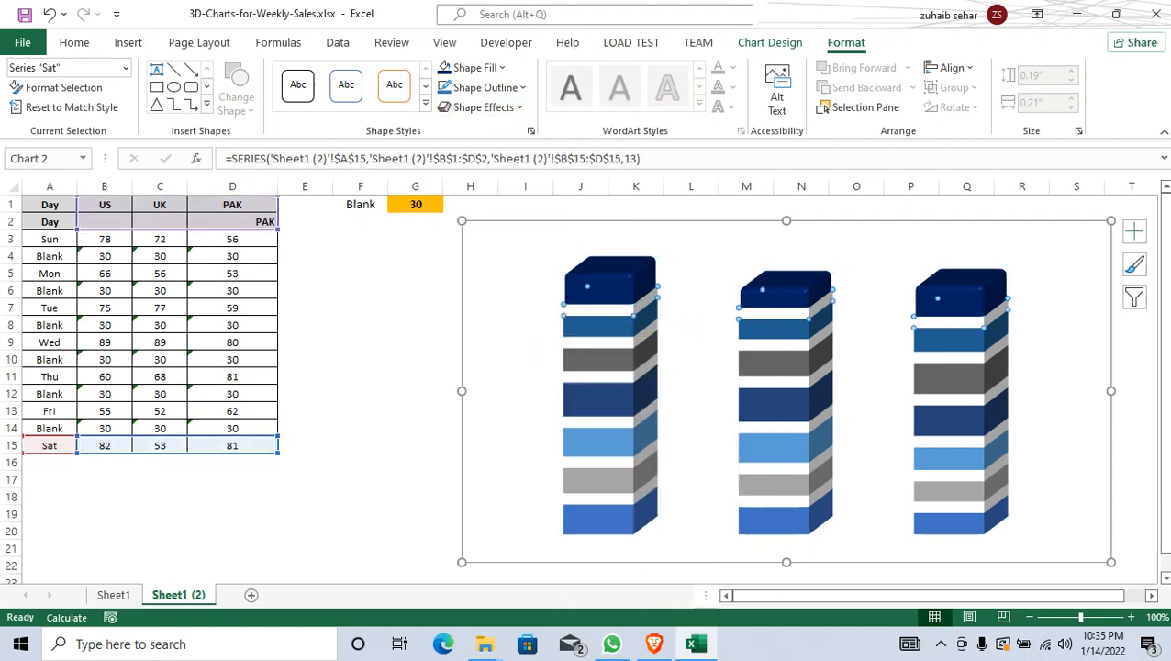
Step: Apply the first bevel preset to the Fri series and fill it with the darker orange theme shade
key(Up)
key(Up)
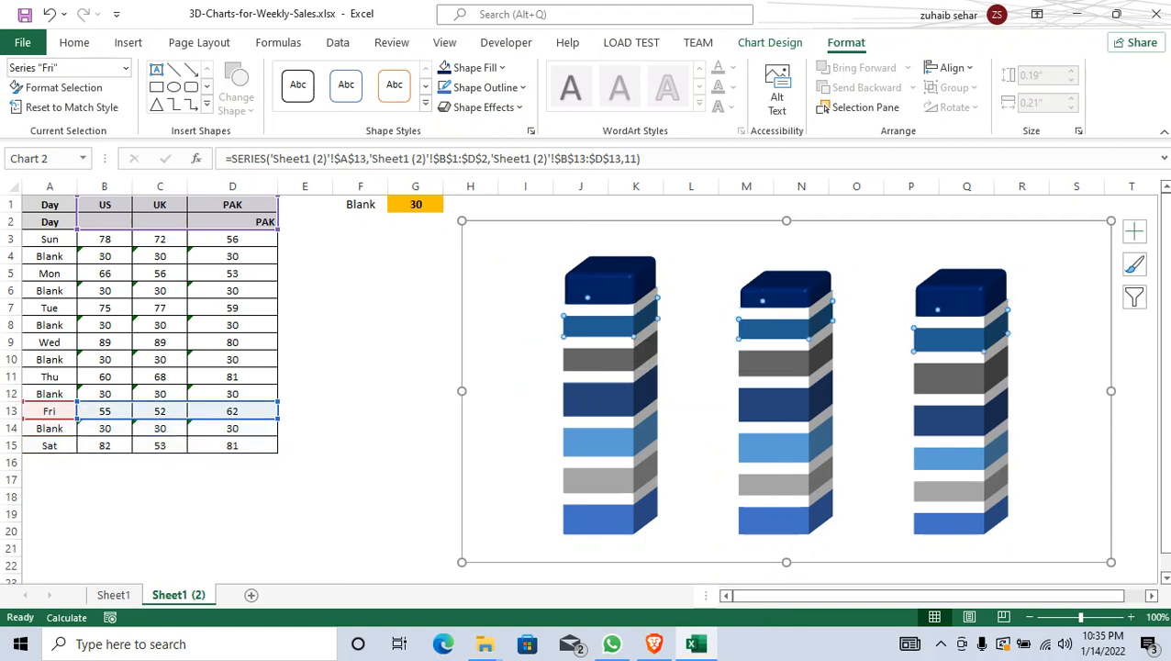
click(478, 106)
mouse_move(500, 350)
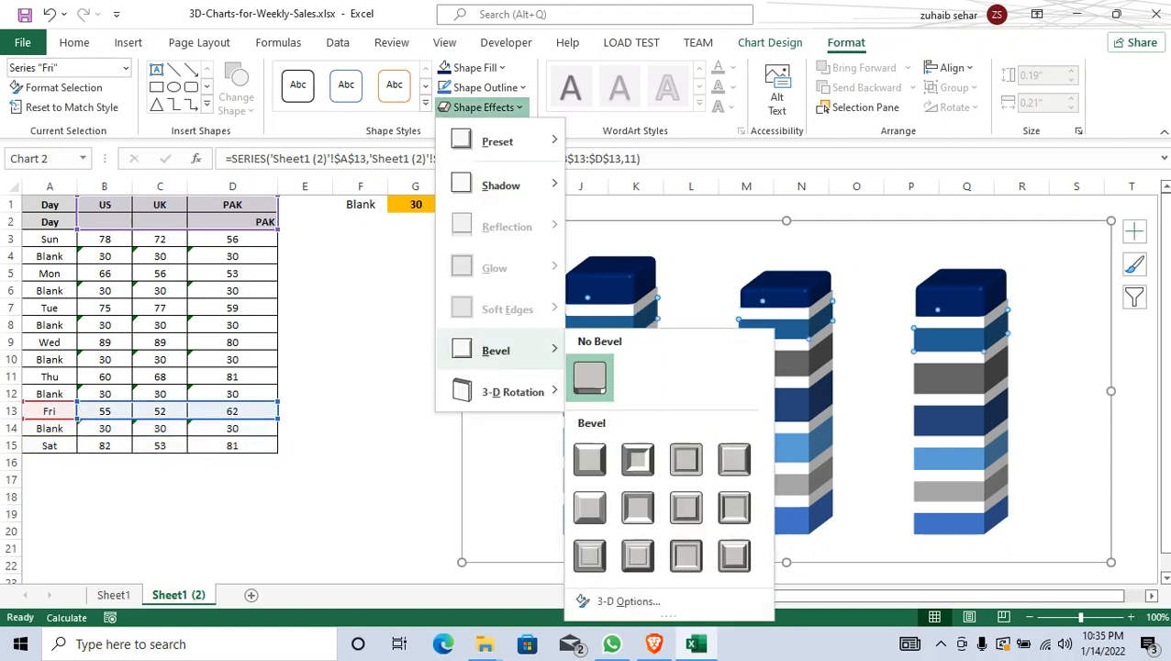
click(589, 459)
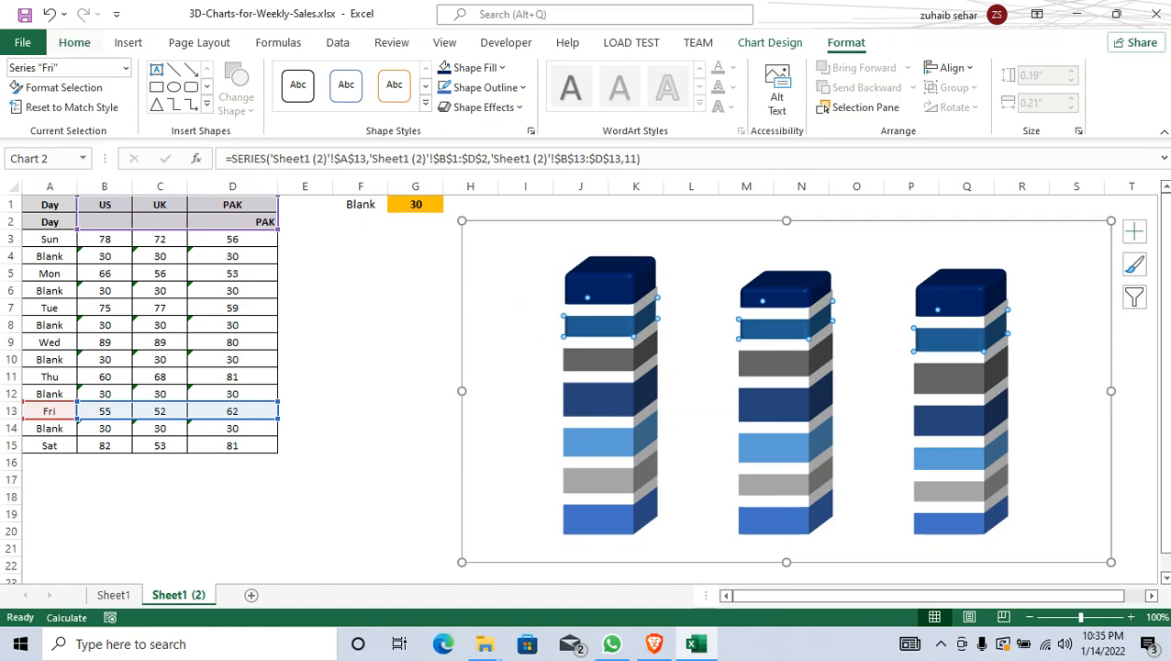
click(74, 42)
click(235, 102)
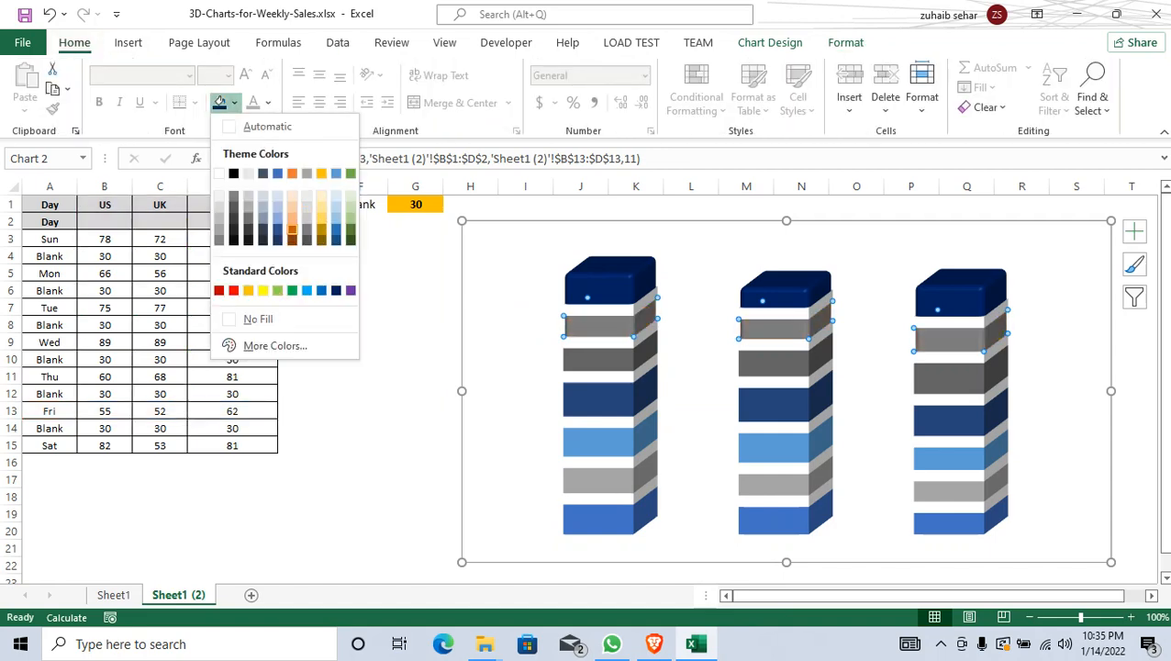
click(292, 229)
Step: Fill the Thu series with standard light green and give it the first bevel preset
click(573, 362)
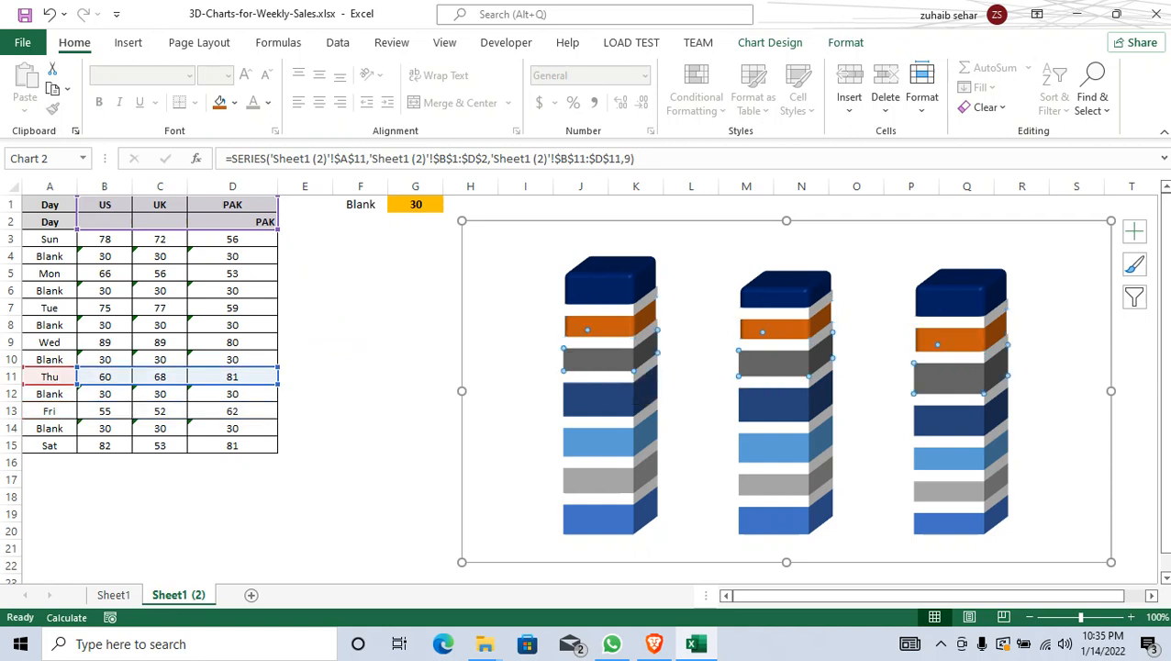
click(235, 101)
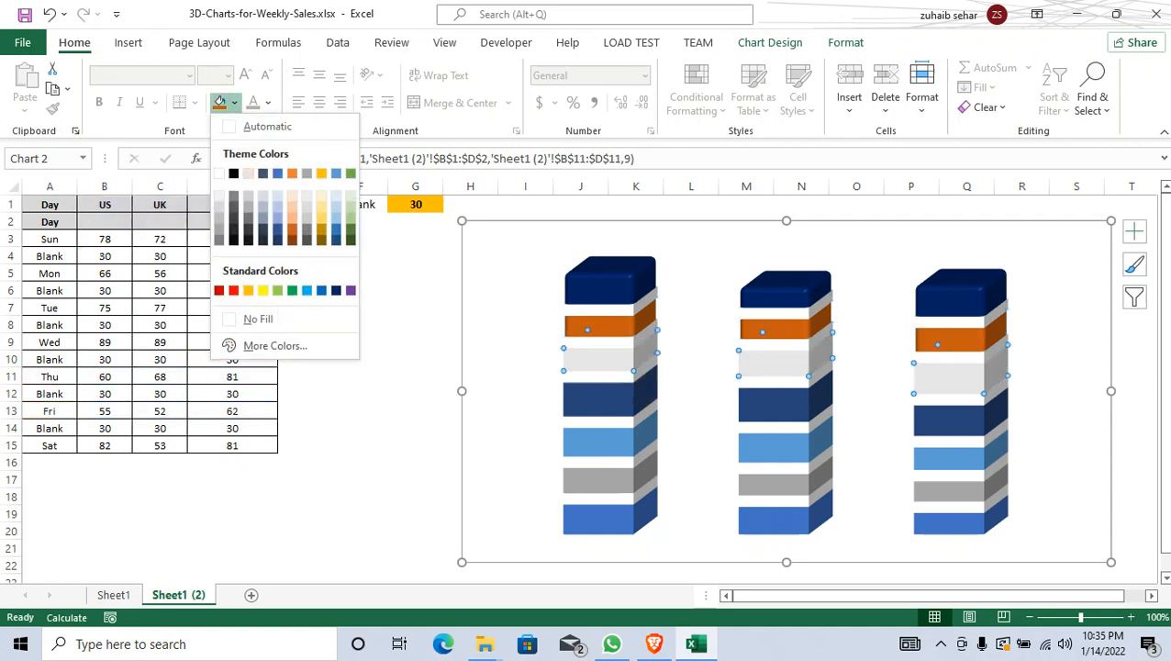
click(277, 290)
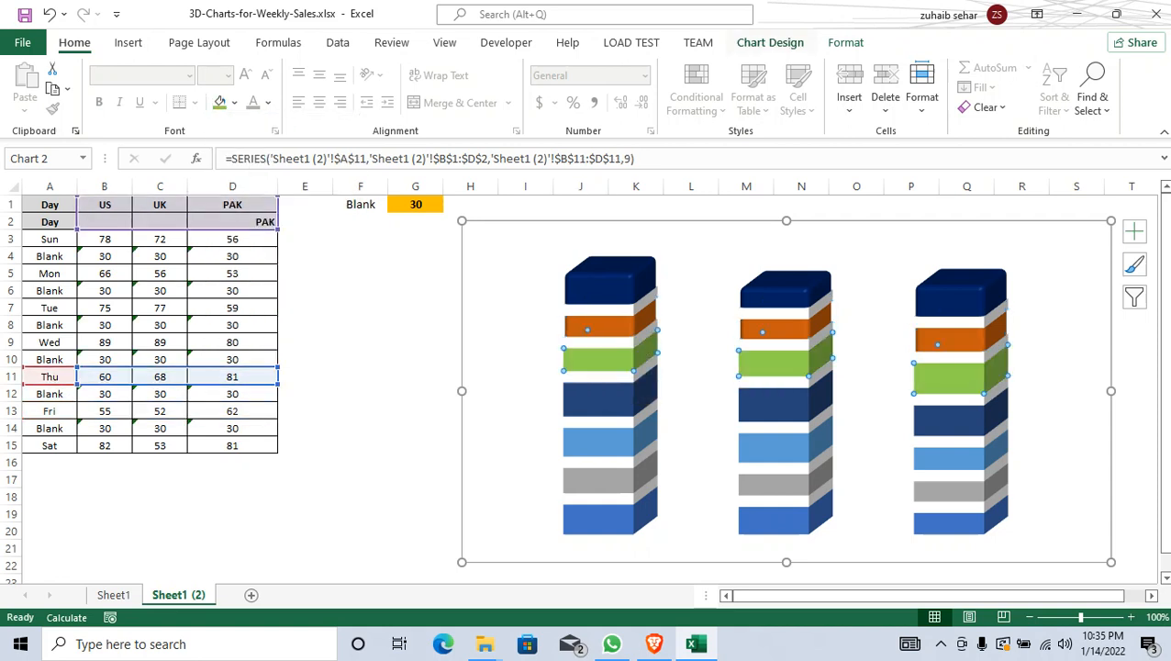
click(846, 43)
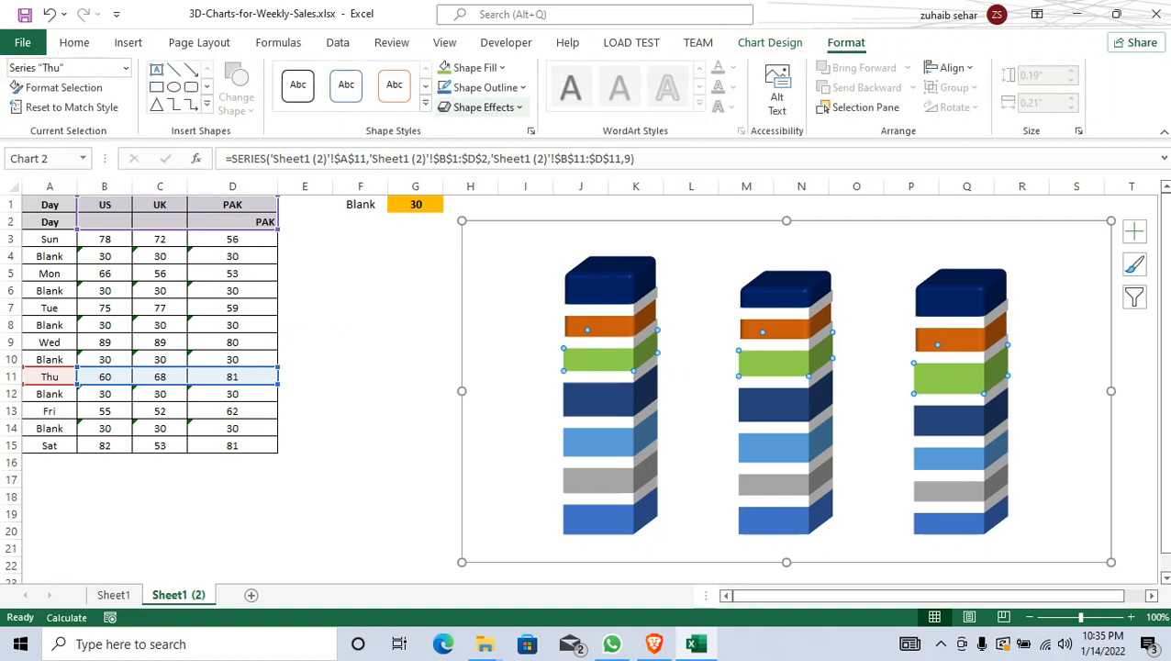
click(484, 107)
mouse_move(500, 350)
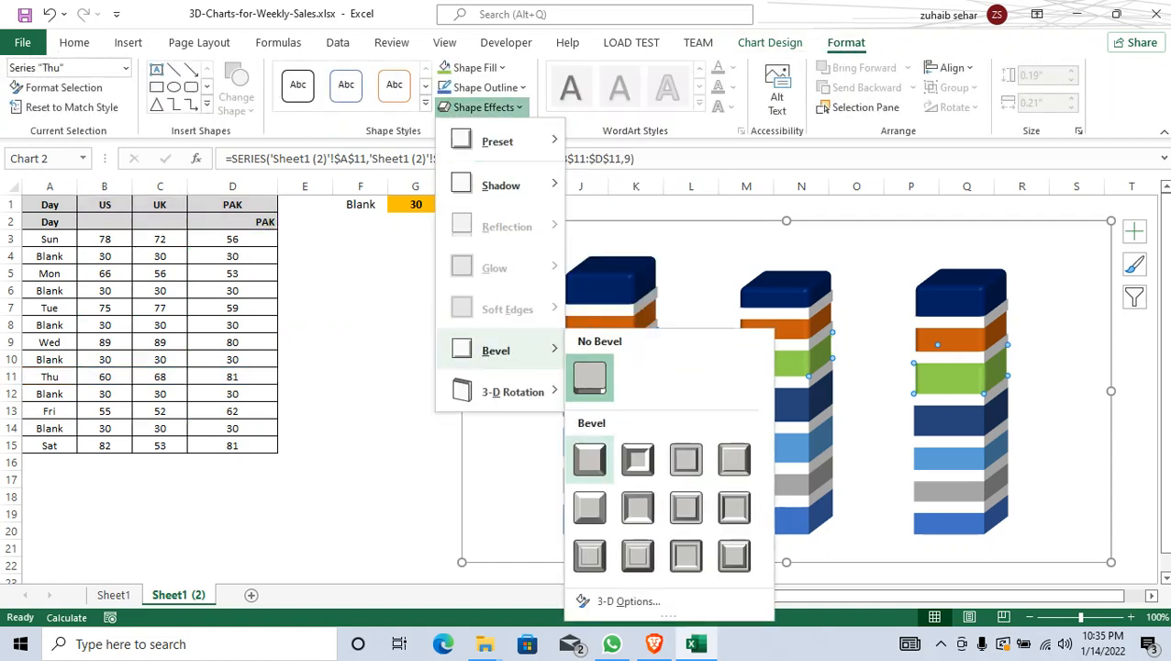
click(589, 459)
Step: Fill the Wed series with the standard amber-orange colour
key(Up)
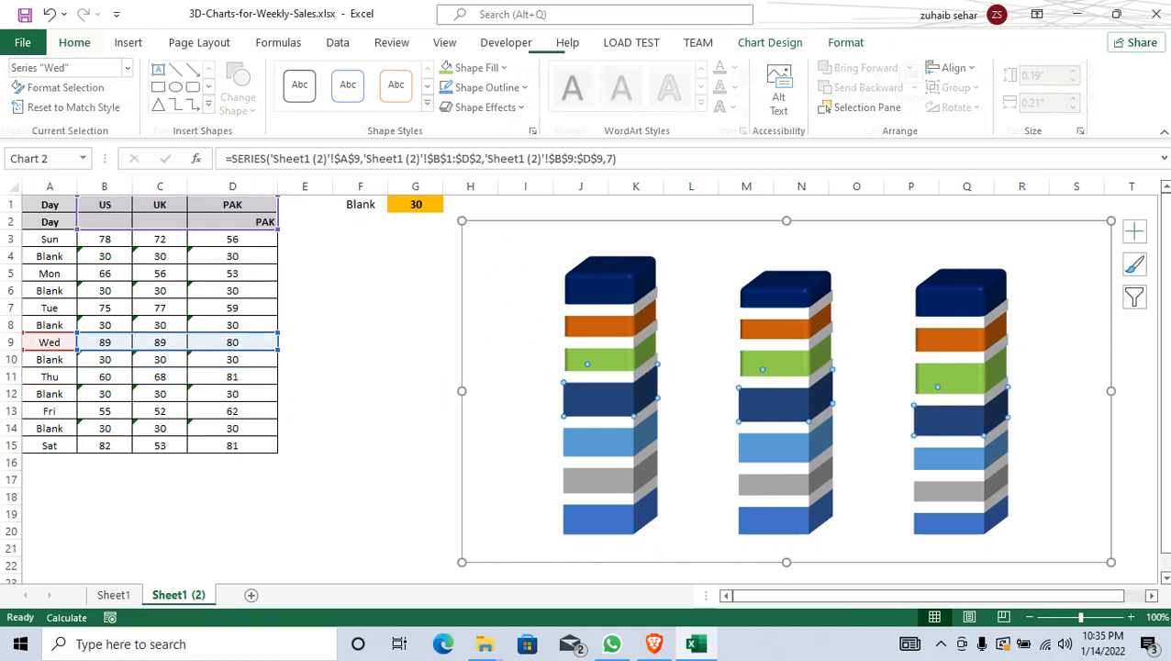
click(75, 43)
click(234, 102)
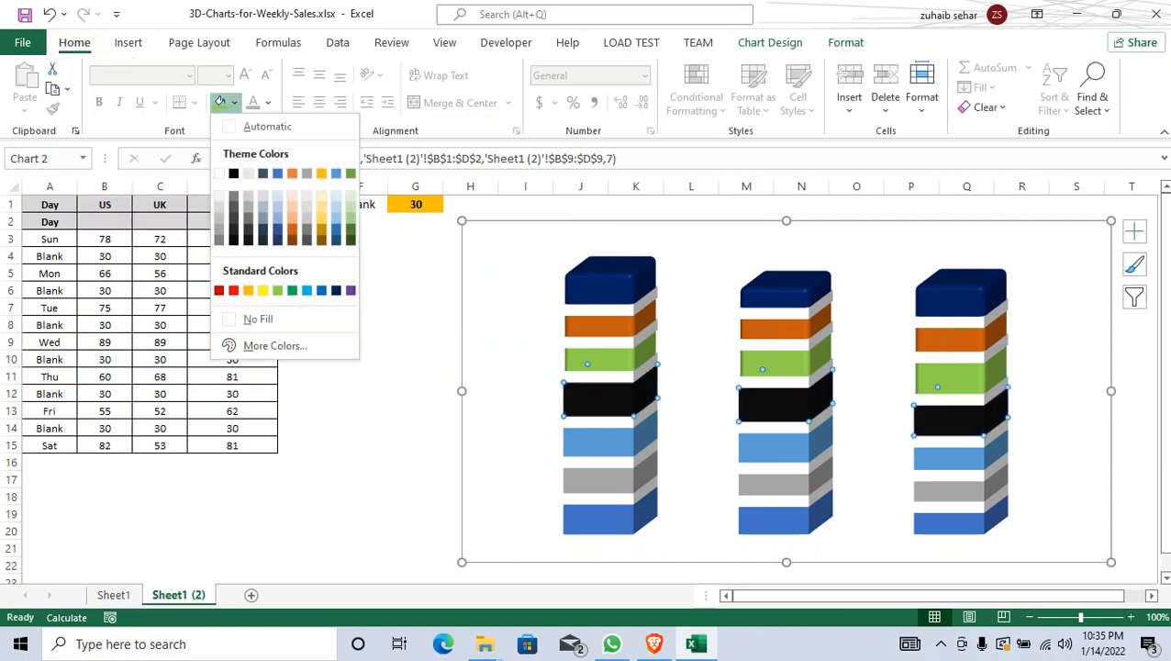
click(248, 290)
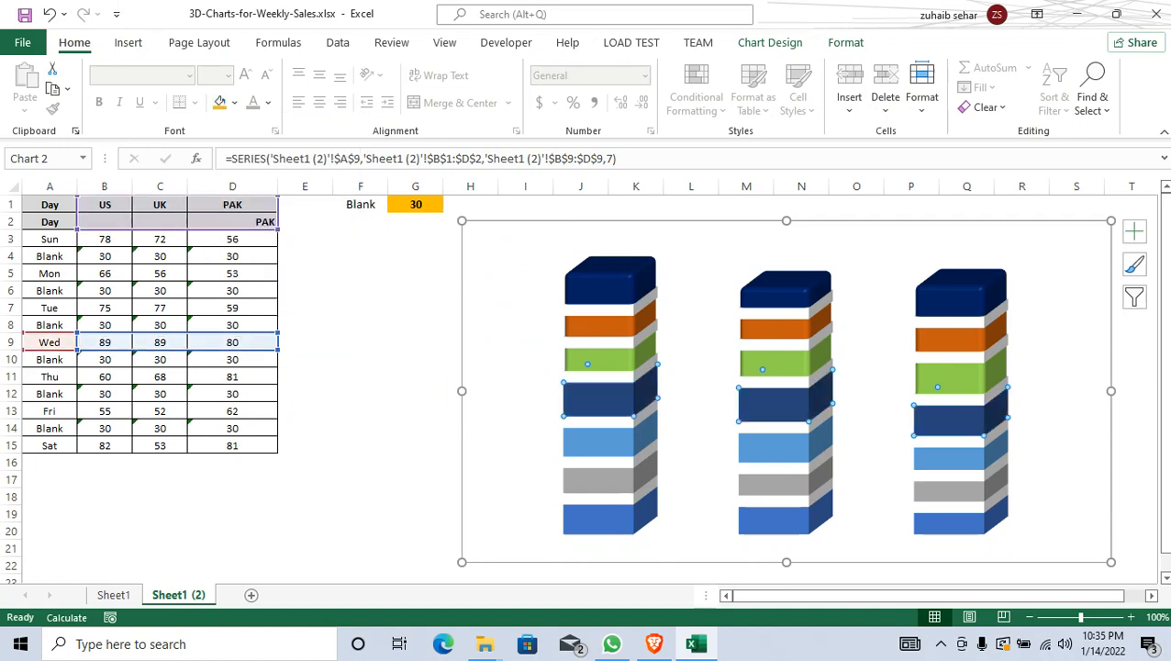
Step: Apply the first bevel preset to the Tue series in the stacked columns
key(Up)
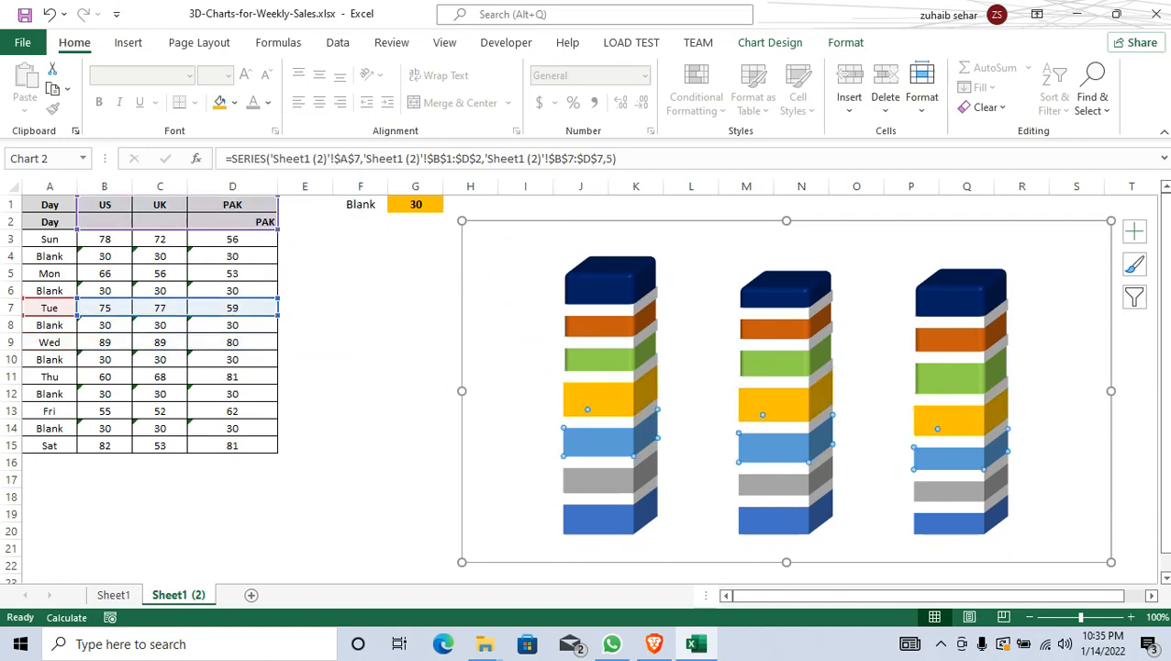
click(845, 42)
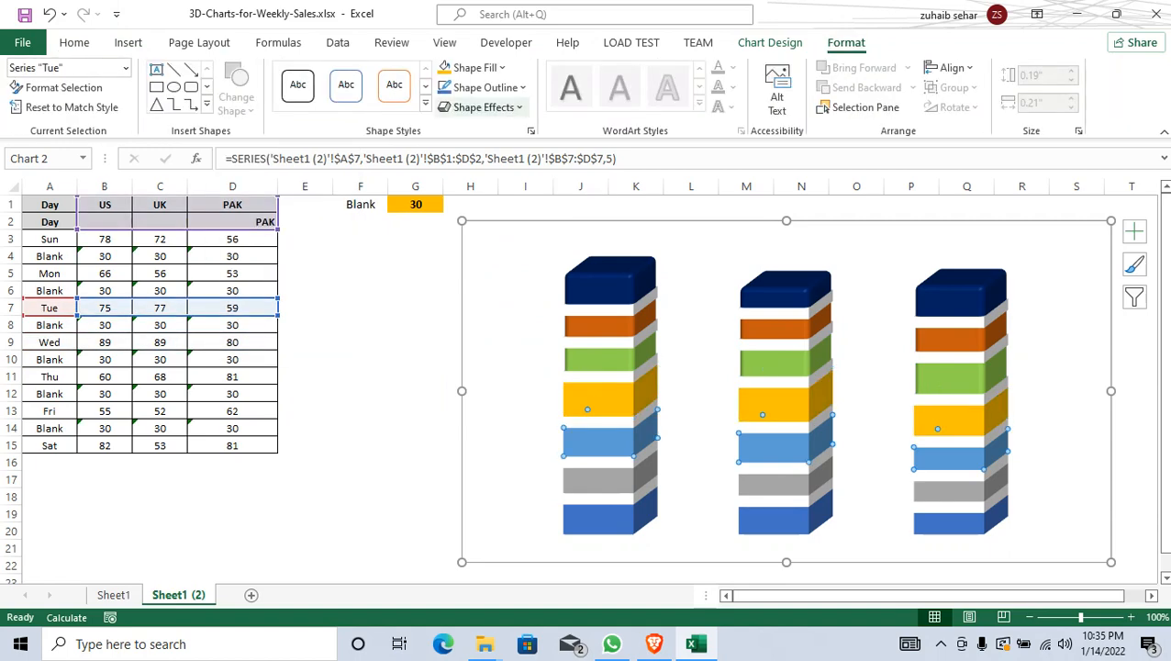
click(483, 108)
mouse_move(500, 351)
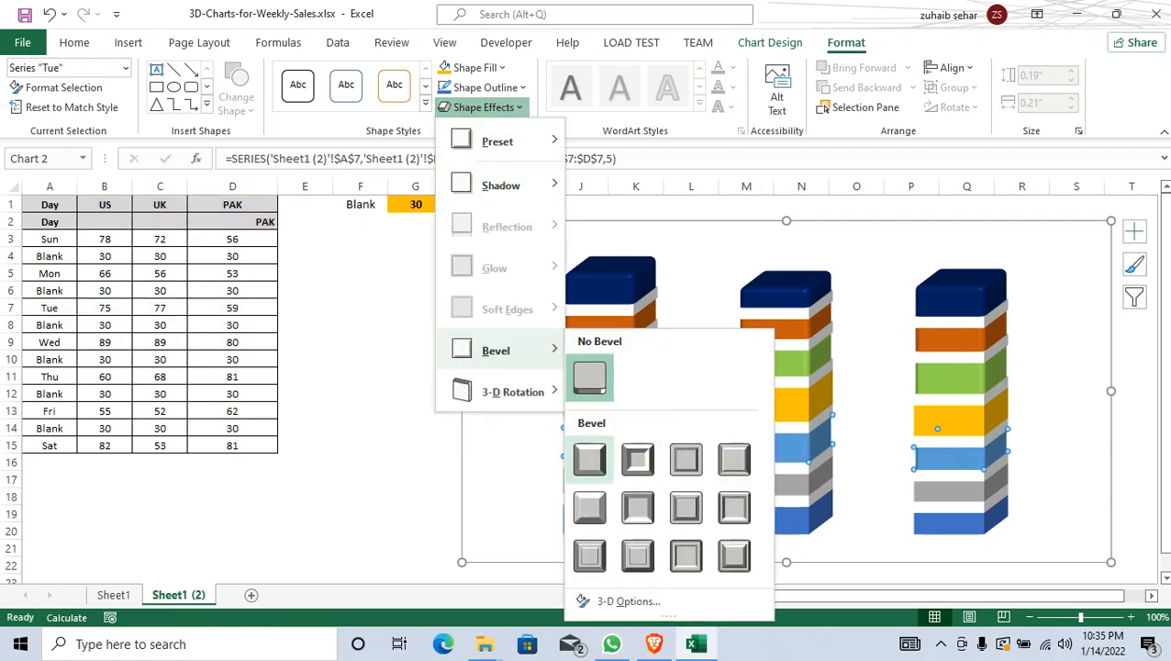
click(587, 454)
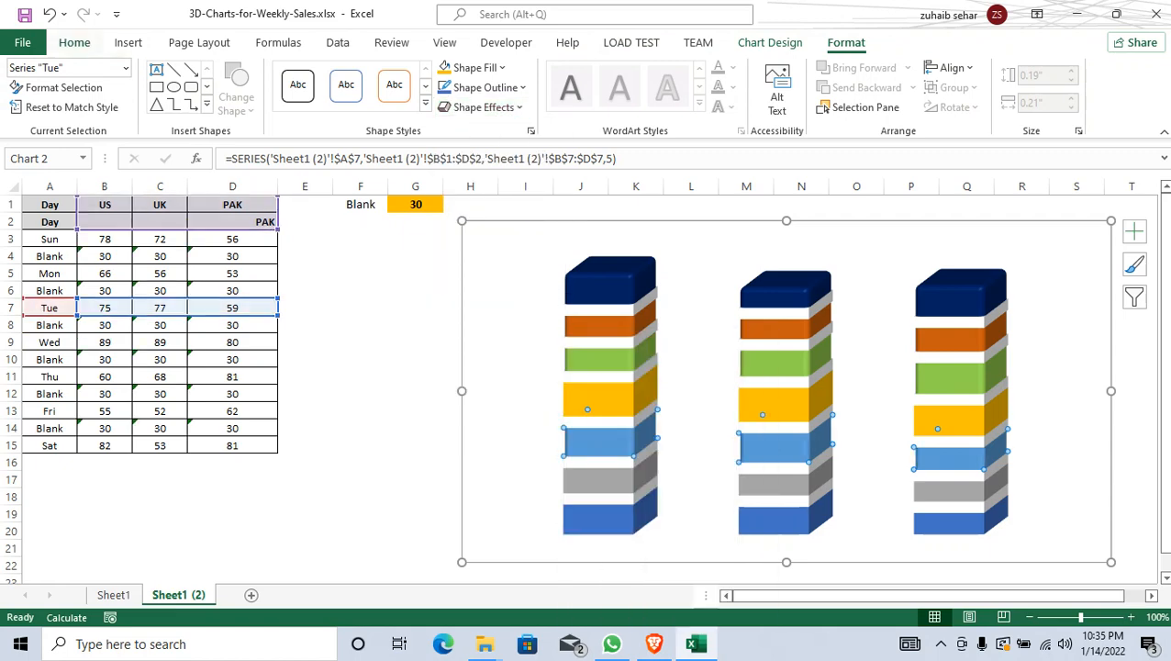
Step: Fill the Mon series with standard dark red and give it the first bevel preset
click(75, 42)
click(596, 479)
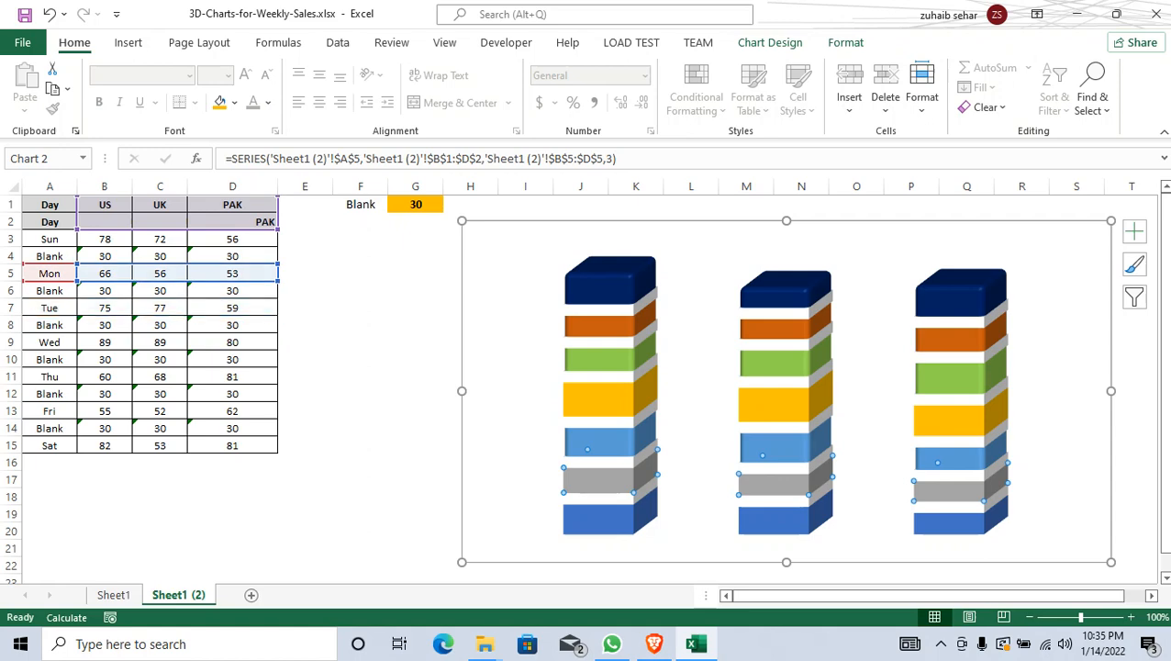
click(235, 101)
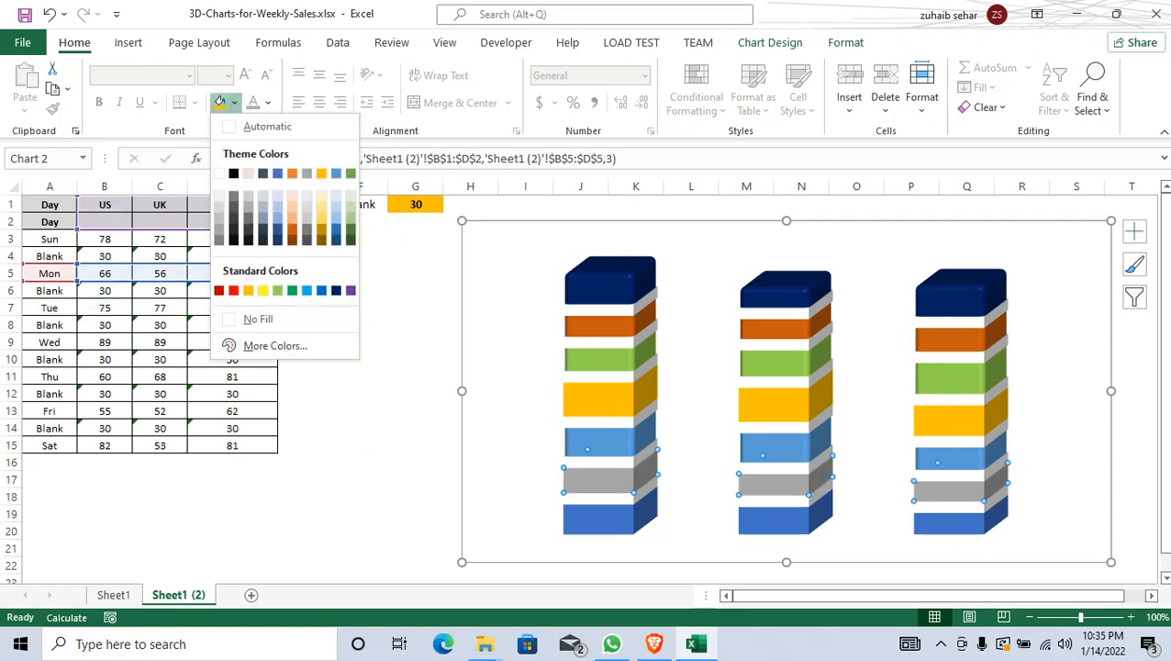
click(218, 290)
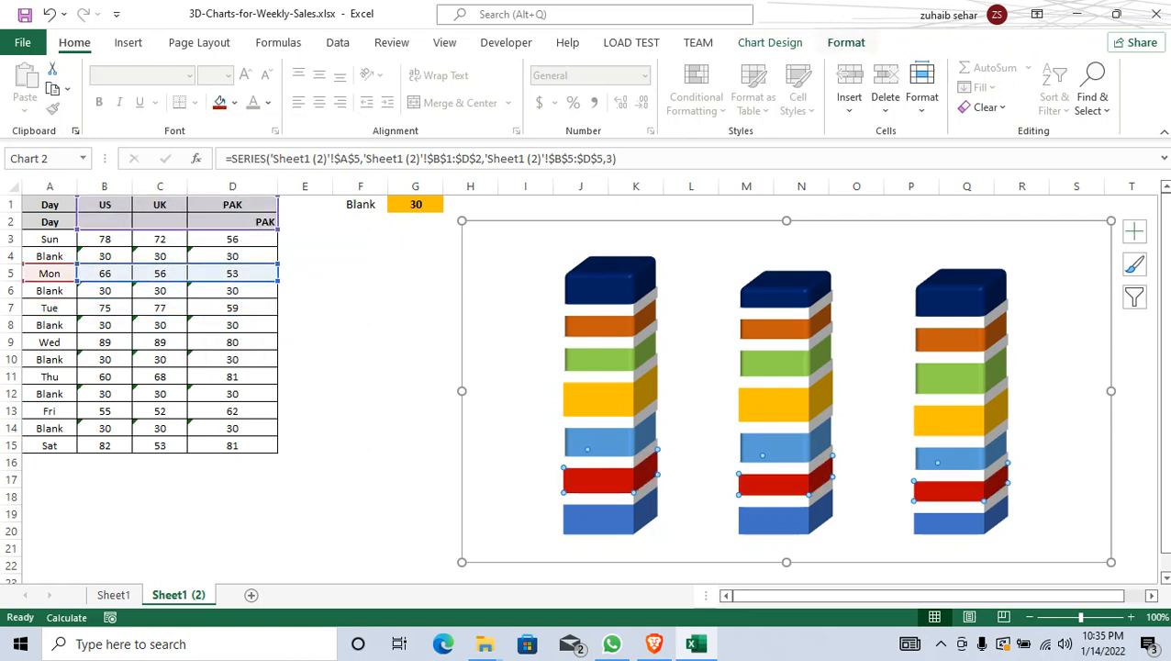
click(768, 42)
click(845, 43)
click(478, 107)
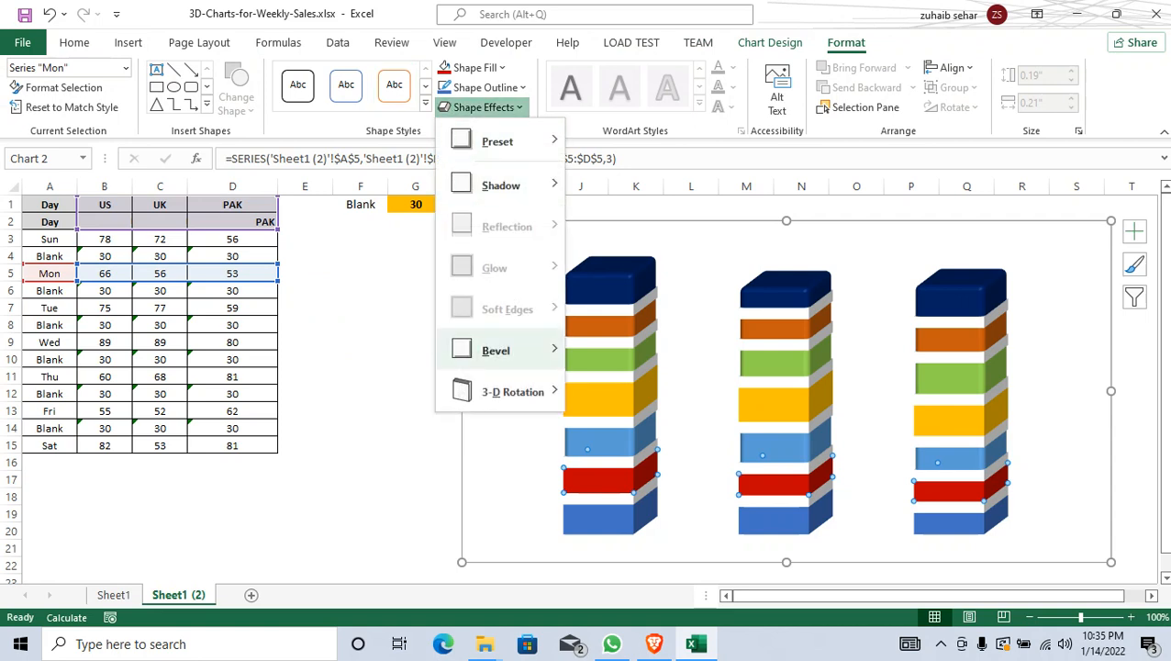
mouse_move(496, 350)
click(589, 458)
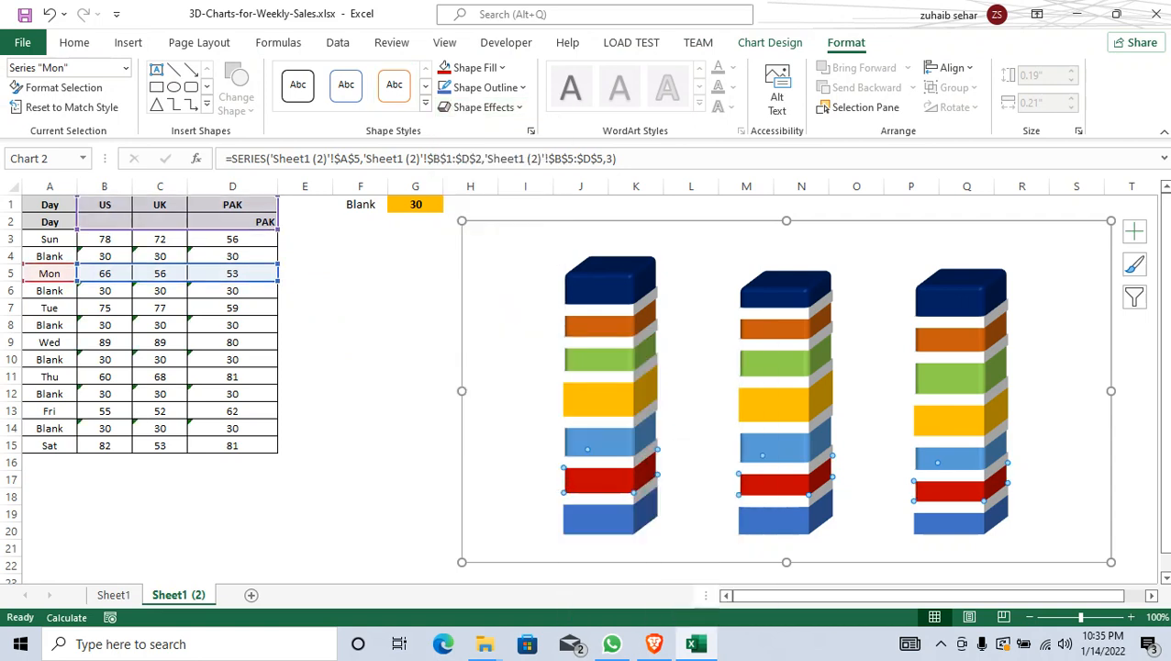
Step: Give the Sun series the first bevel preset and fill it with the dark blue-gray theme colour
click(598, 519)
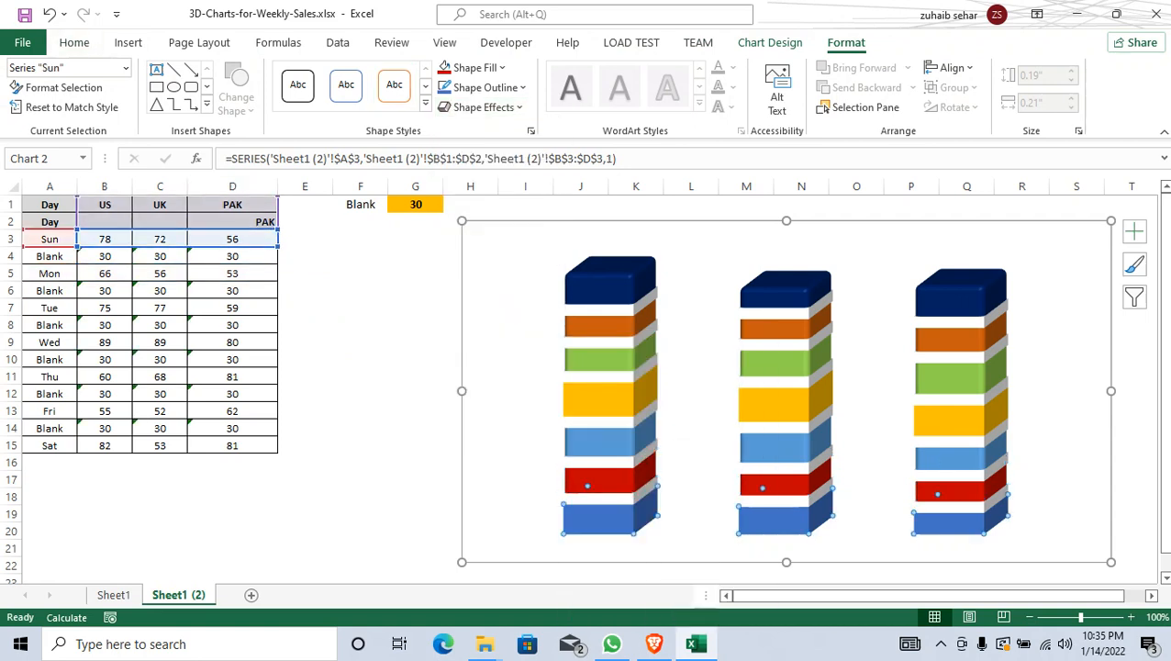
click(479, 107)
mouse_move(497, 350)
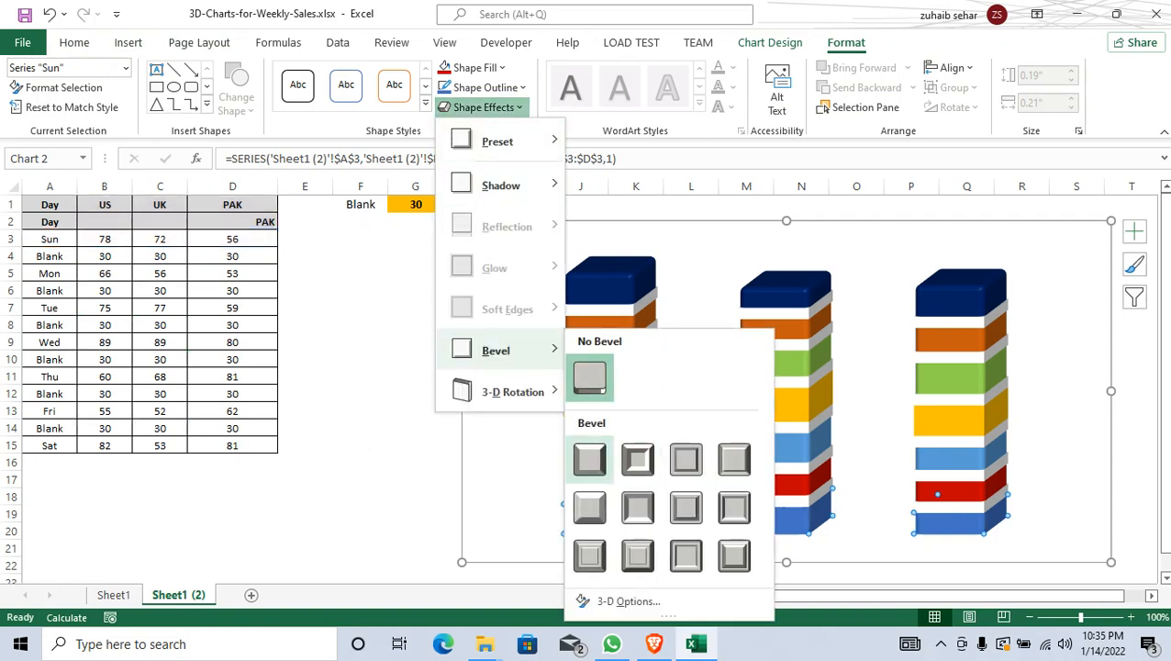
click(589, 458)
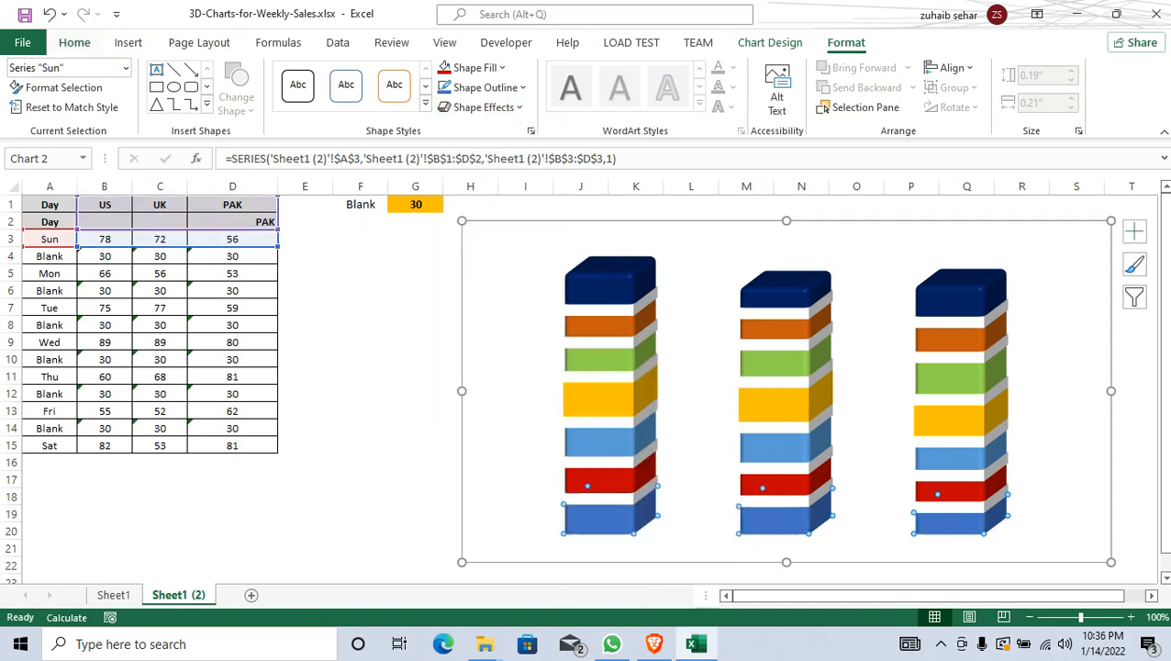
click(74, 42)
click(234, 102)
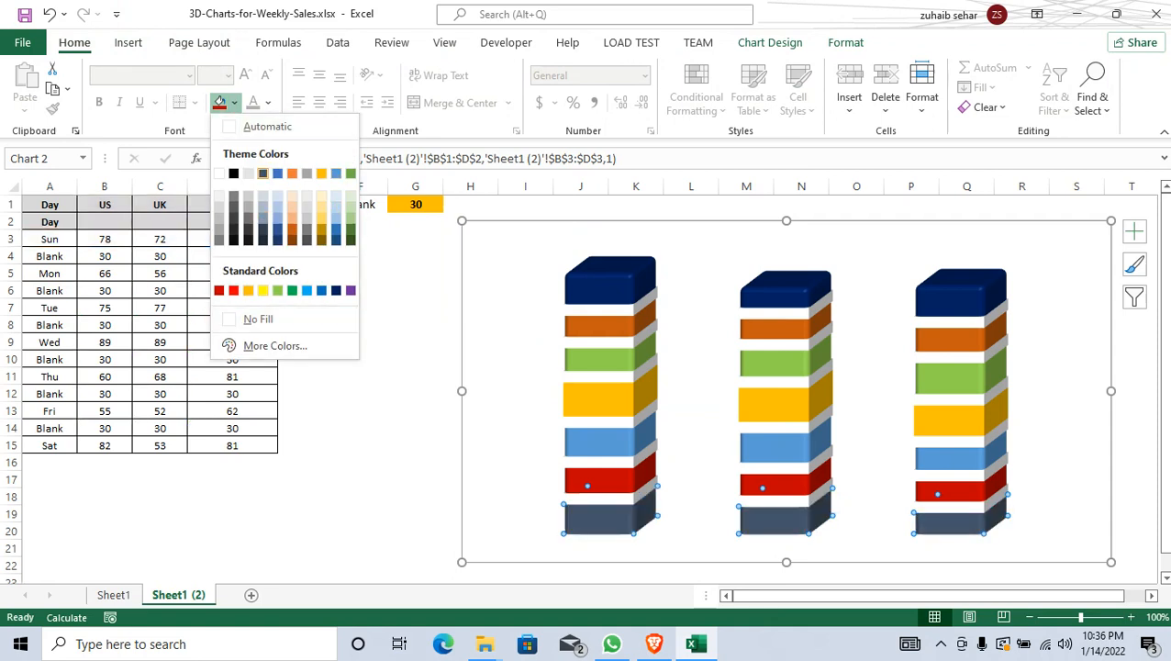
click(263, 174)
click(414, 393)
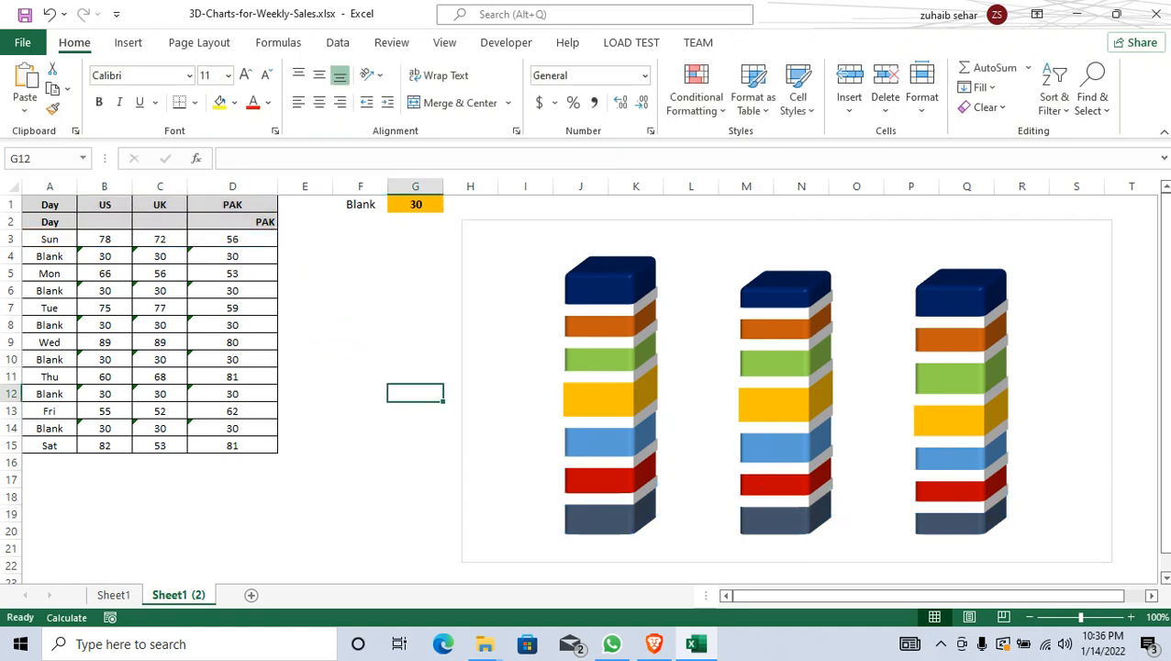
Step: Move the chart closer to the data table so that its near edge reaches column F
click(599, 288)
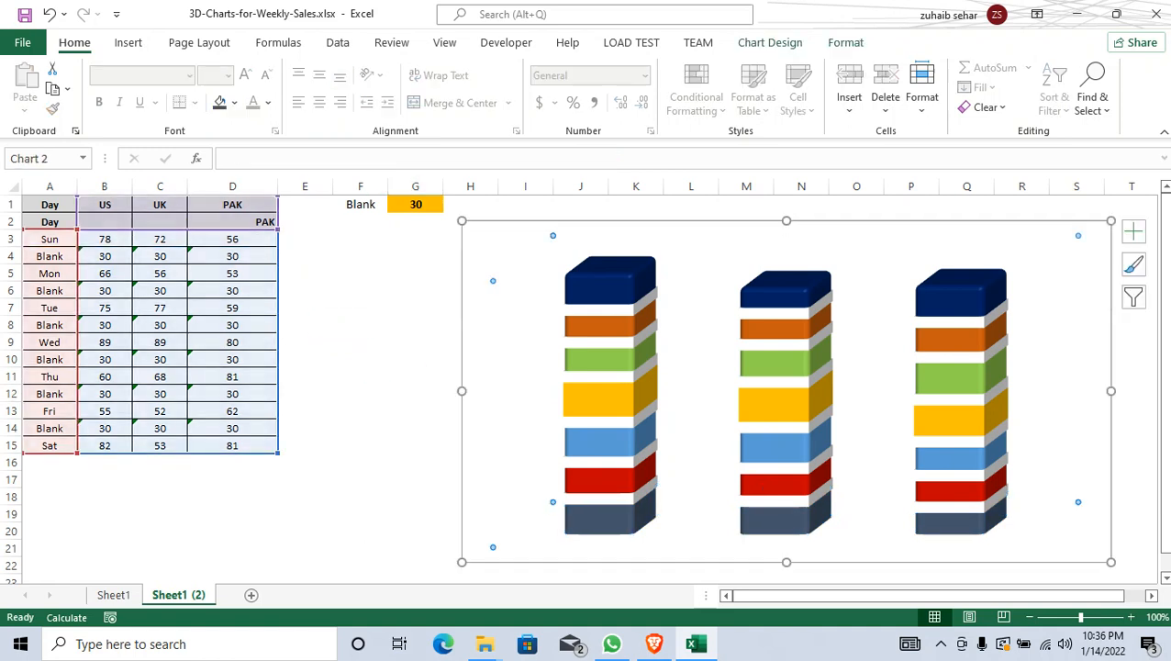
click(599, 288)
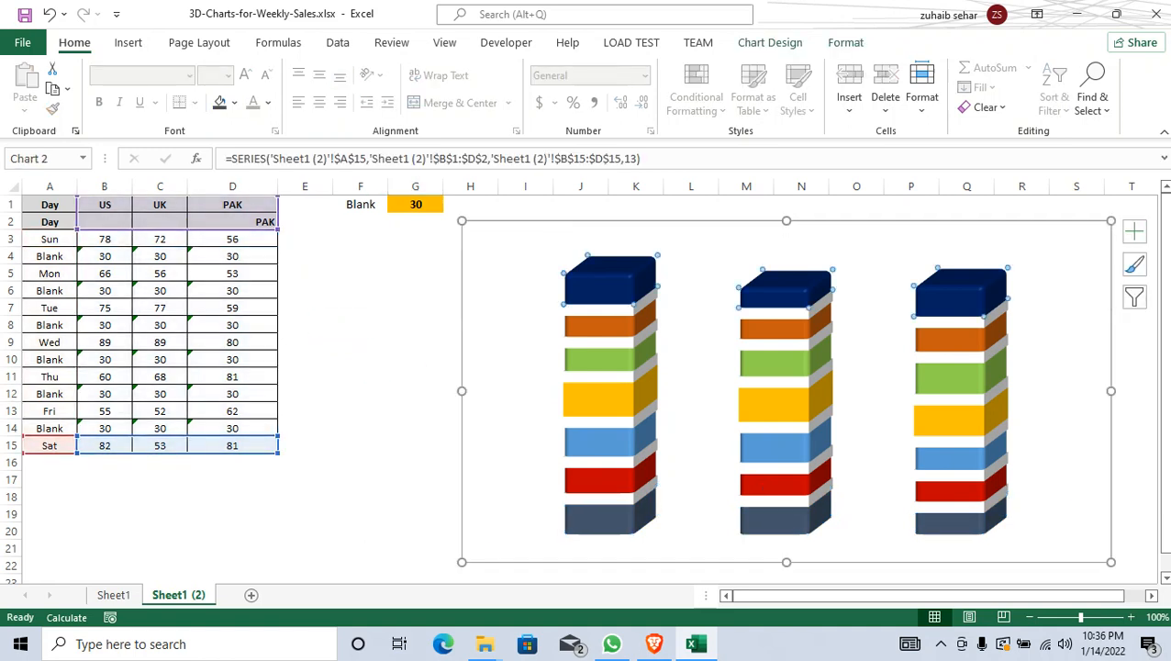
drag(468, 299, 378, 273)
Step: Set the chart's 3-D rotation to X 50° and Y 10°
click(504, 267)
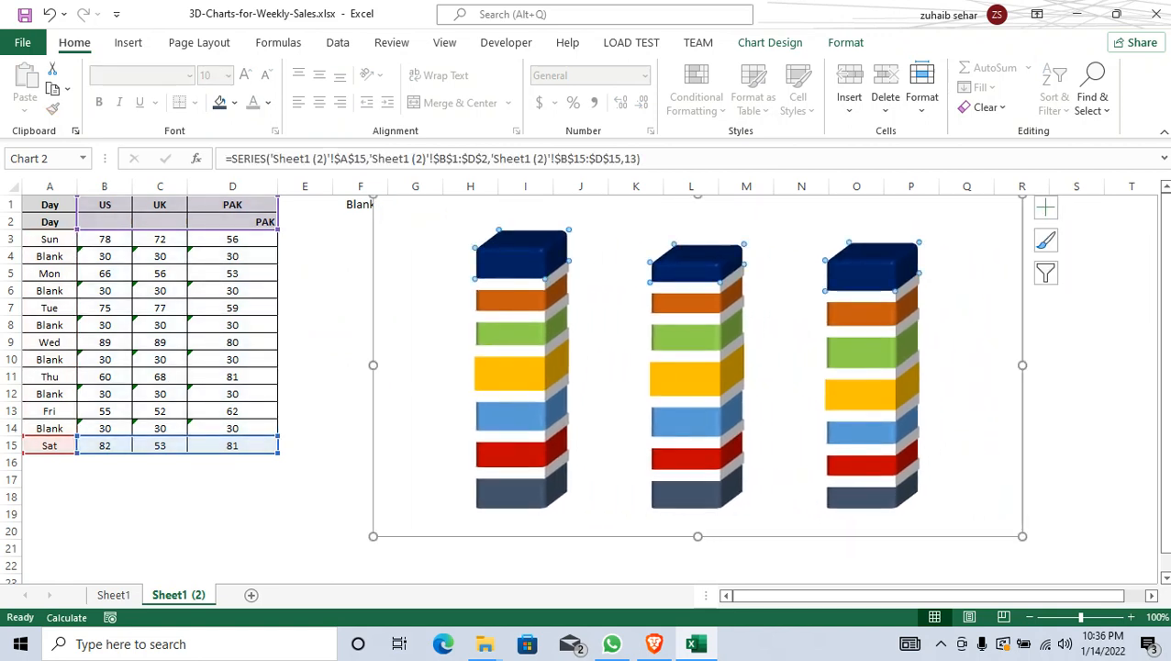
right_click(504, 266)
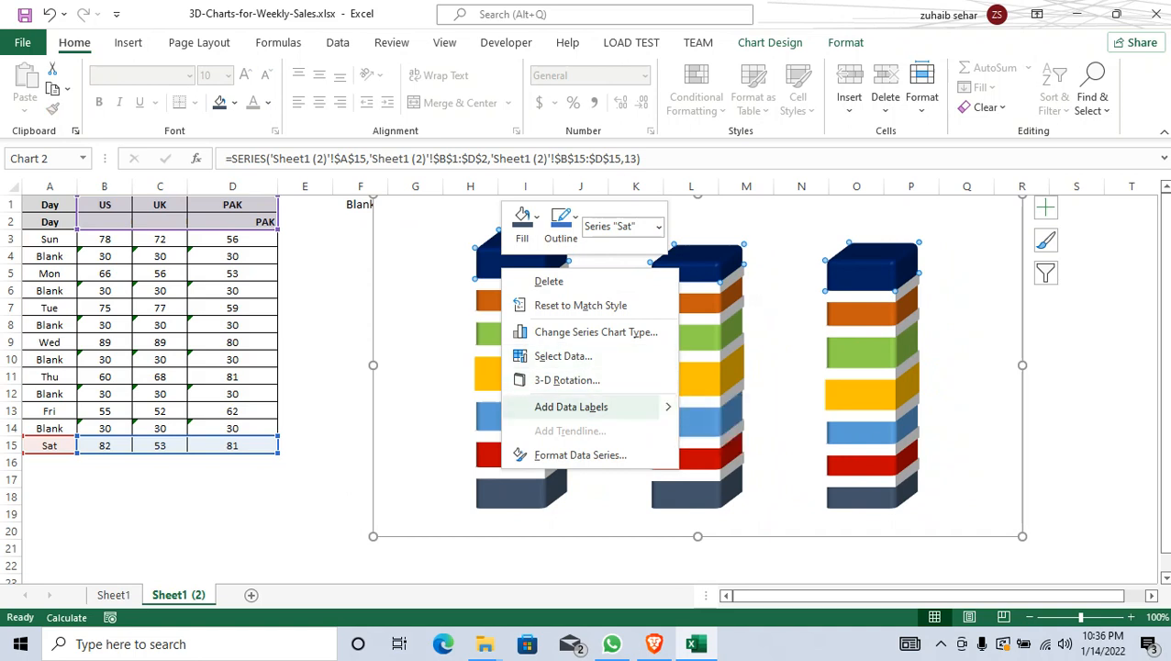
click(567, 380)
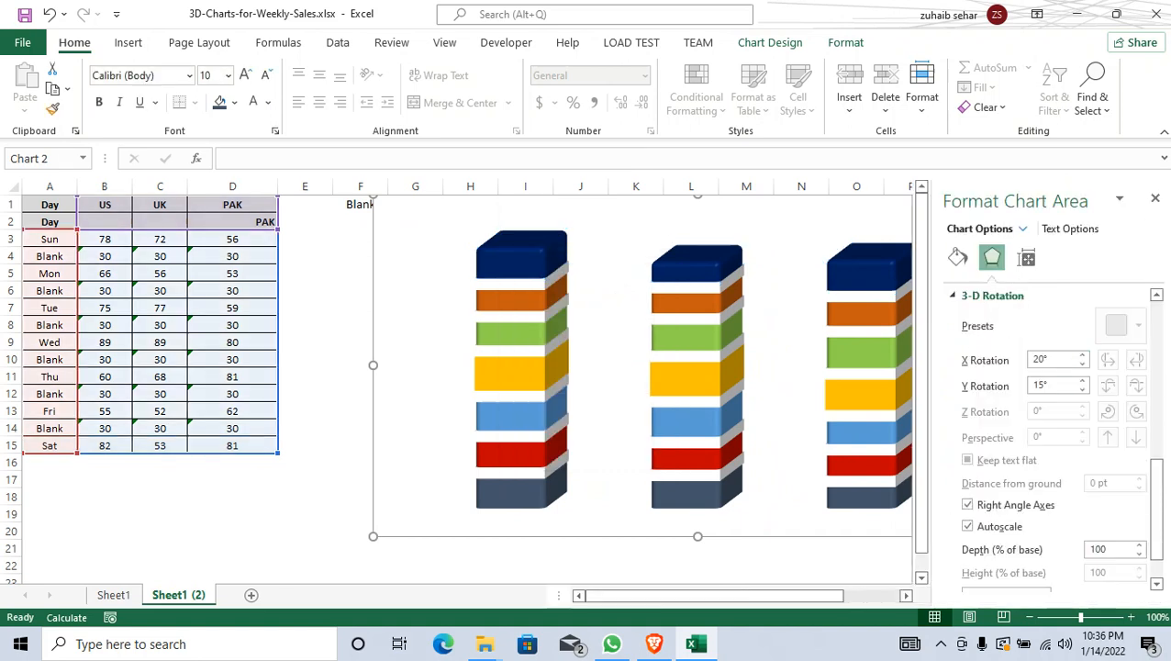
click(1082, 355)
click(1082, 355)
click(1082, 355)
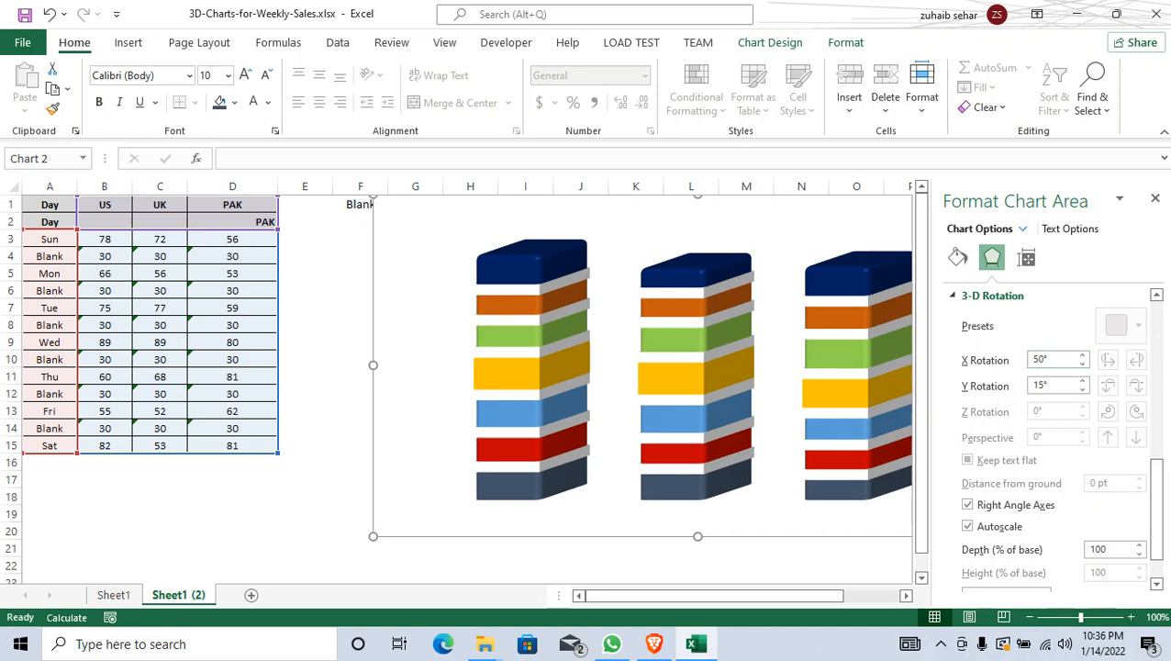
click(1081, 389)
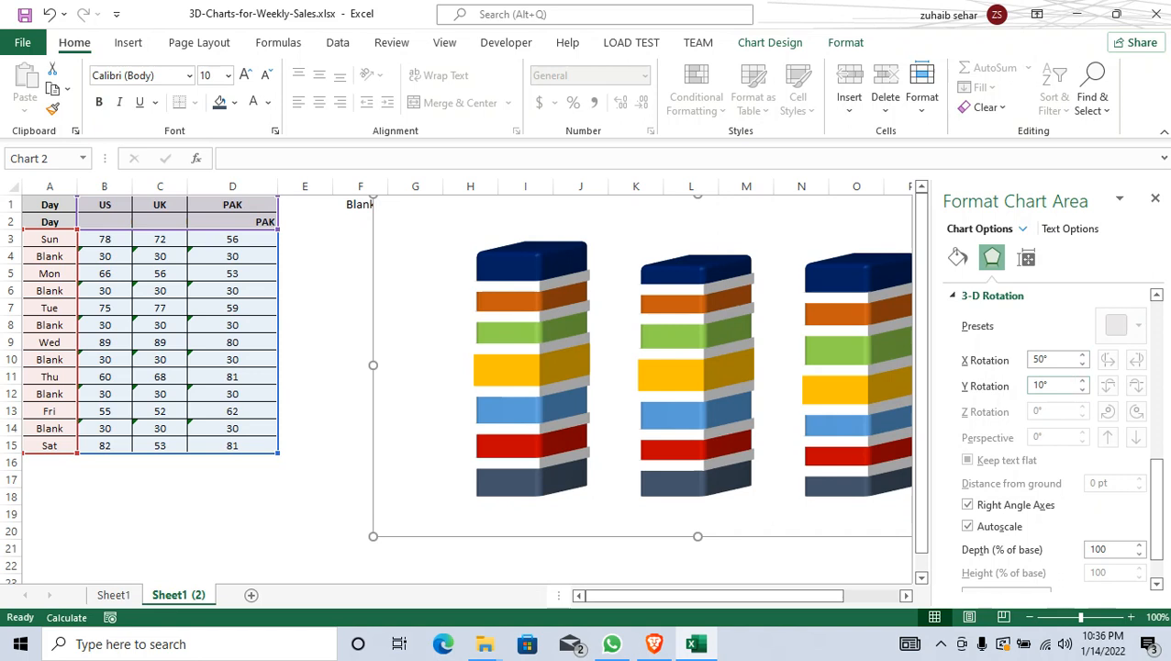
Step: Try a light blue solid fill on the chart area, and set the solid fill colour to white
scroll(1055, 413, up, 6)
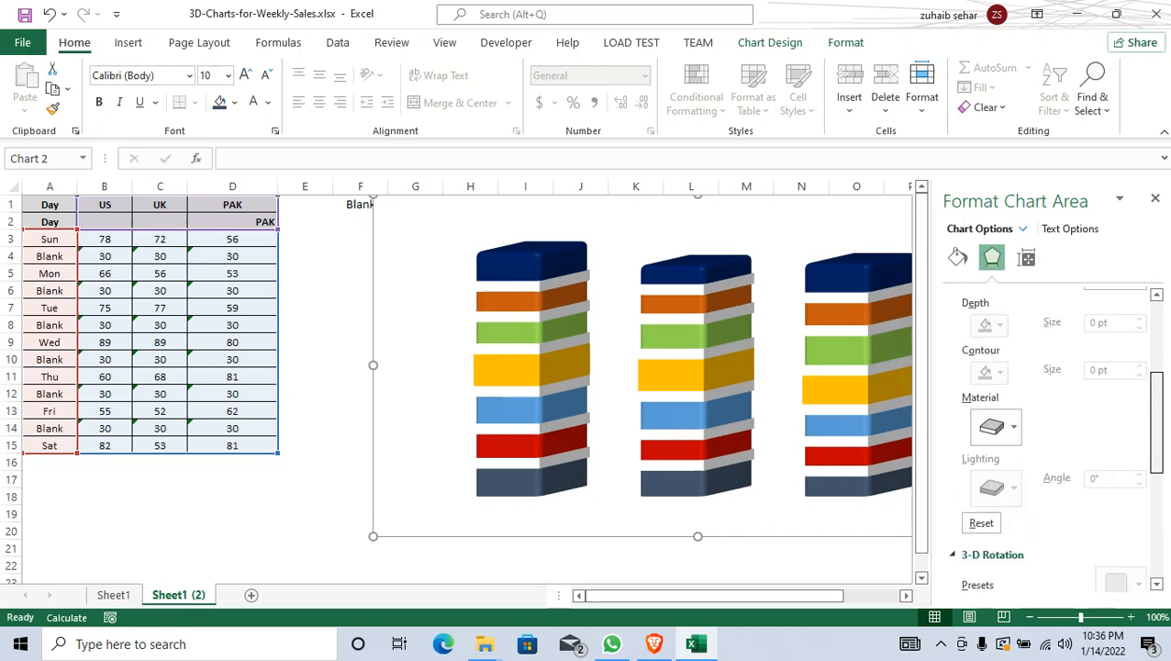
scroll(1053, 435, up, 1)
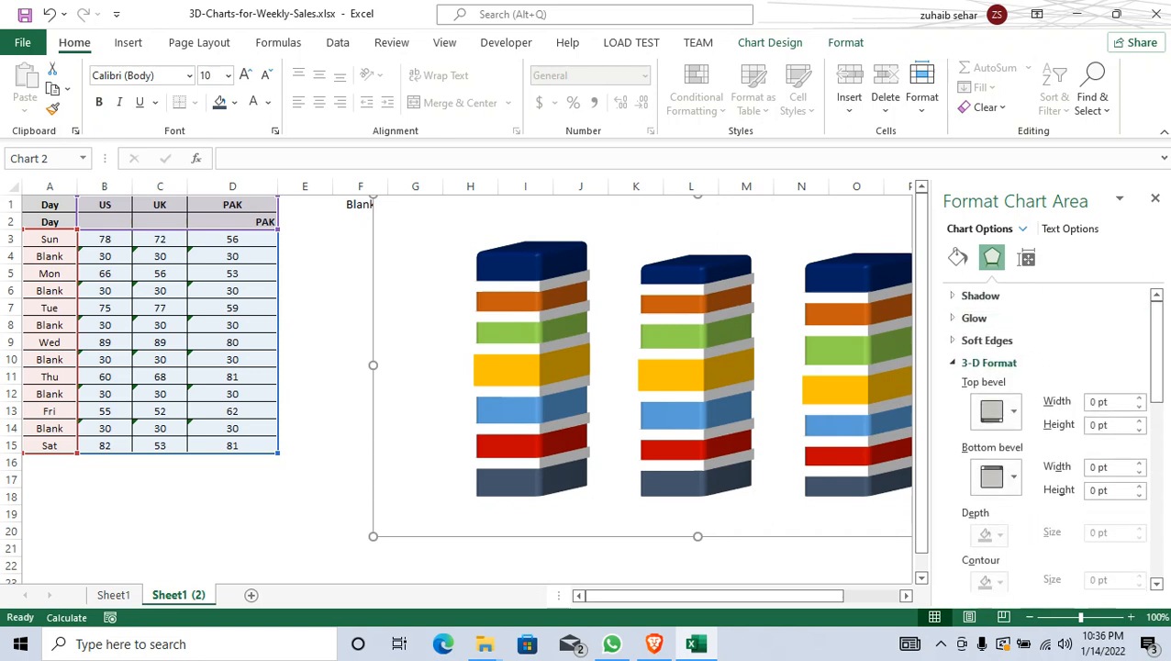
click(1026, 258)
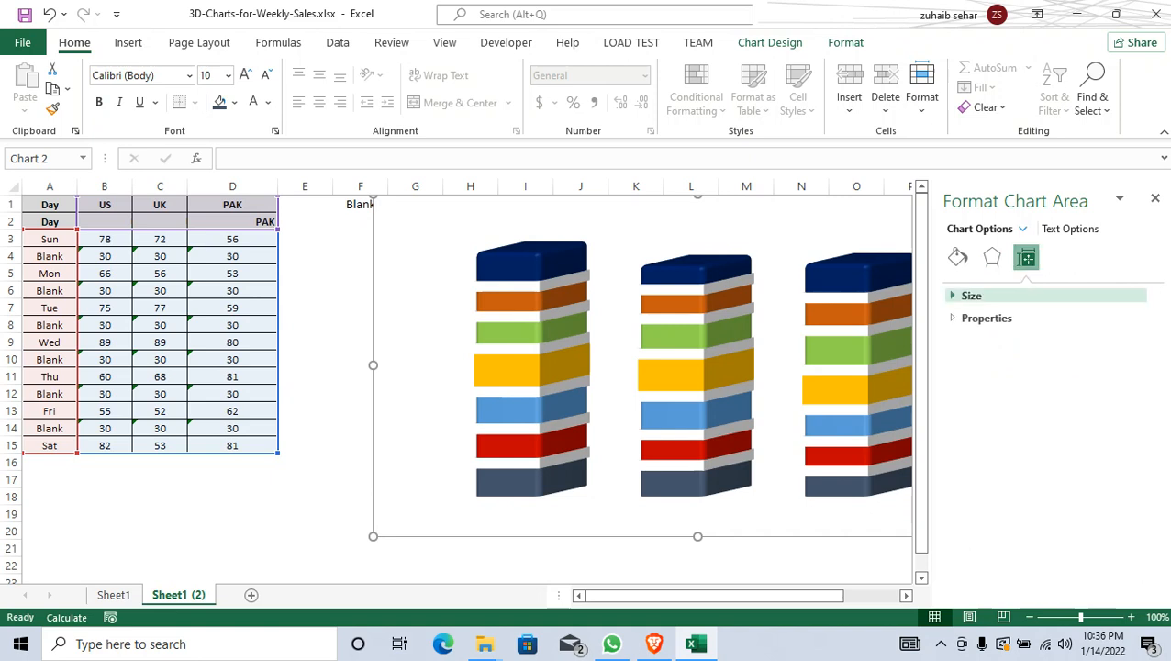
click(970, 295)
click(957, 258)
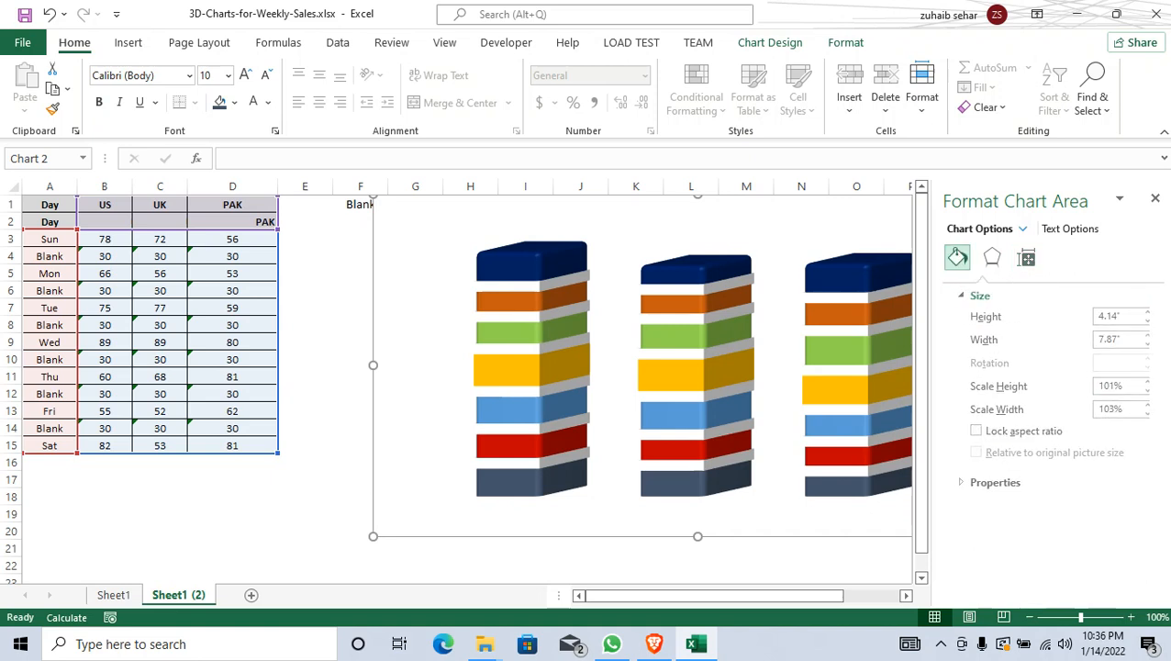
click(974, 339)
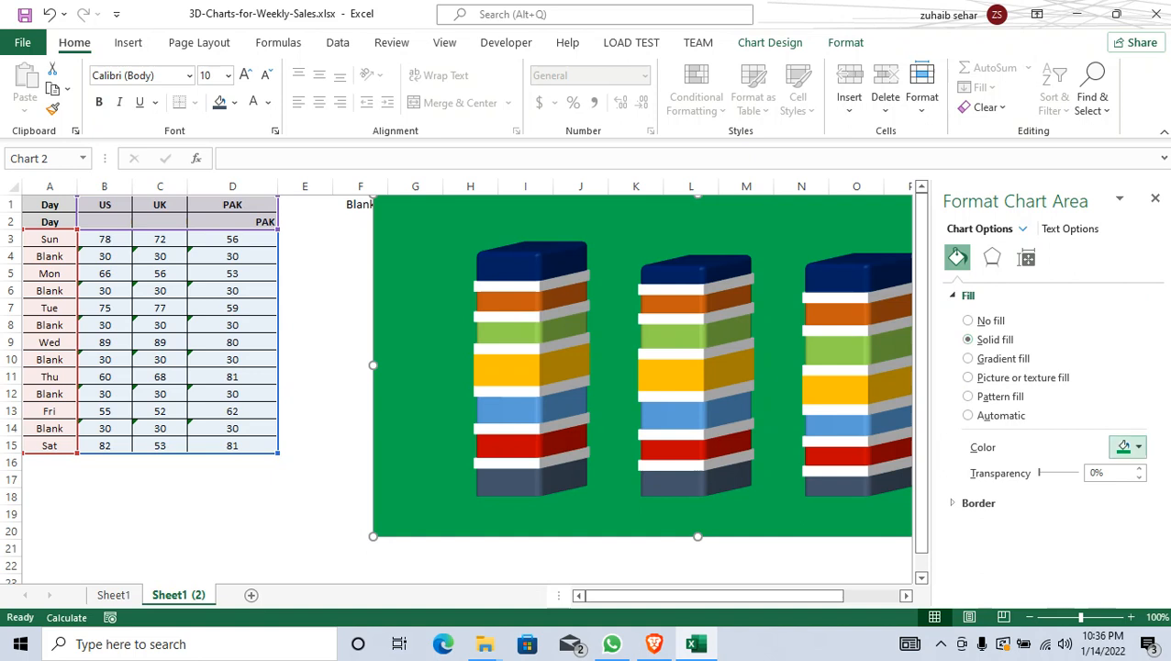
click(1128, 447)
click(1091, 303)
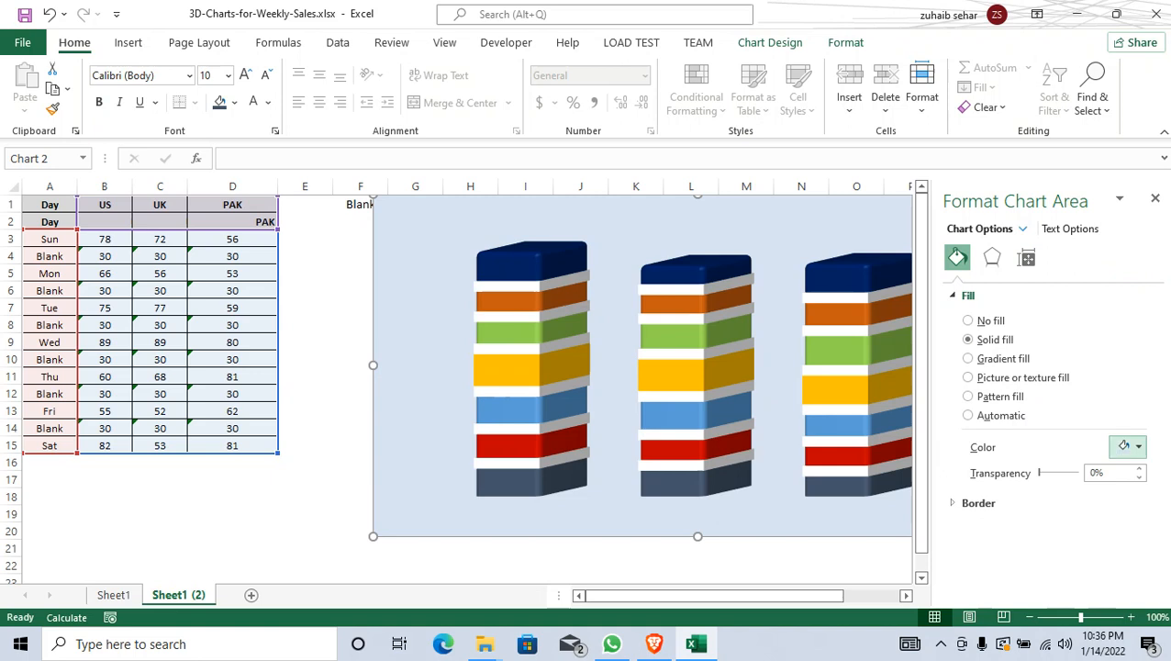
click(1129, 447)
click(1029, 281)
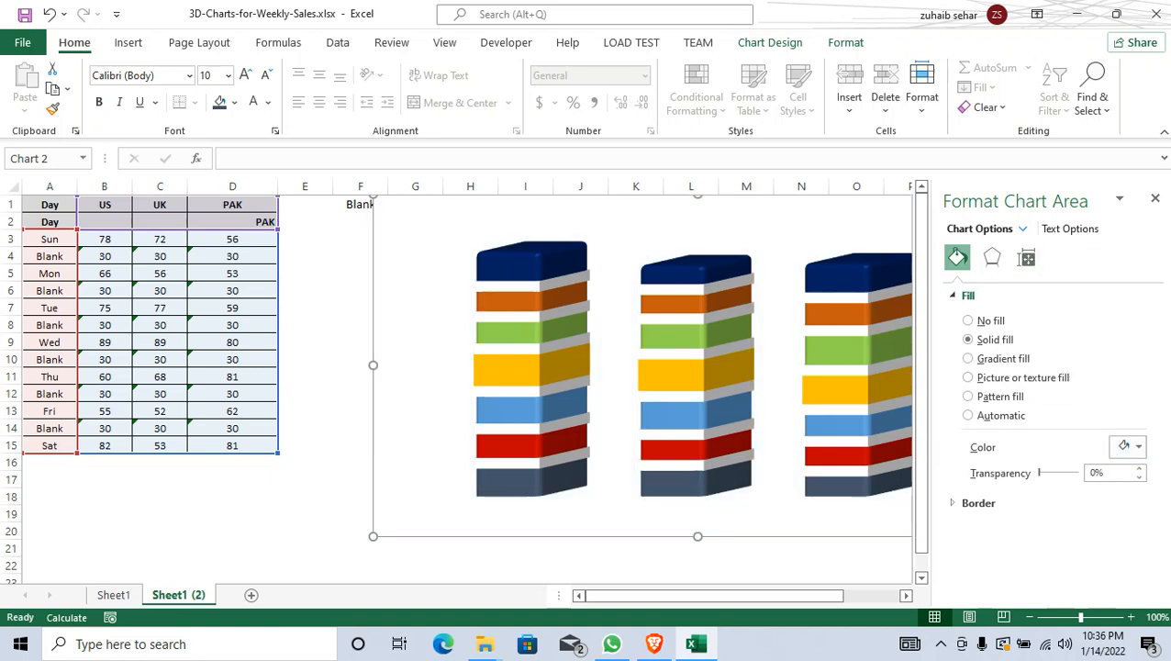
click(1155, 198)
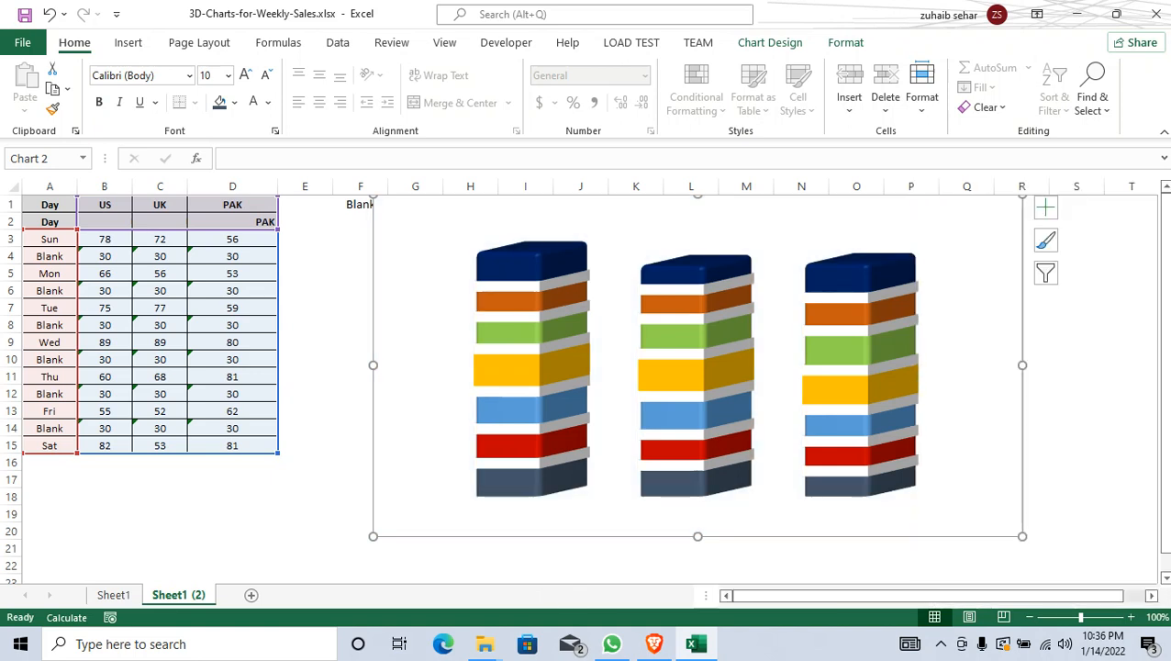
Step: Review the chart's data range, series entries and category labels in the Select Data Source settings
click(1076, 325)
click(972, 312)
click(858, 270)
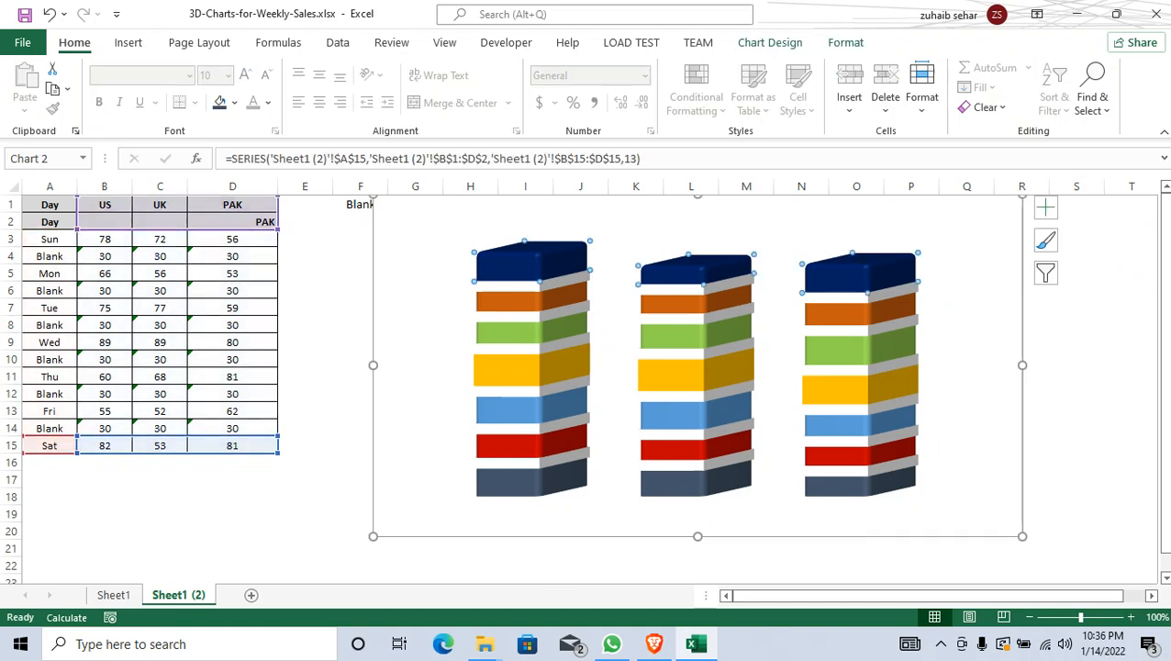
right_click(858, 271)
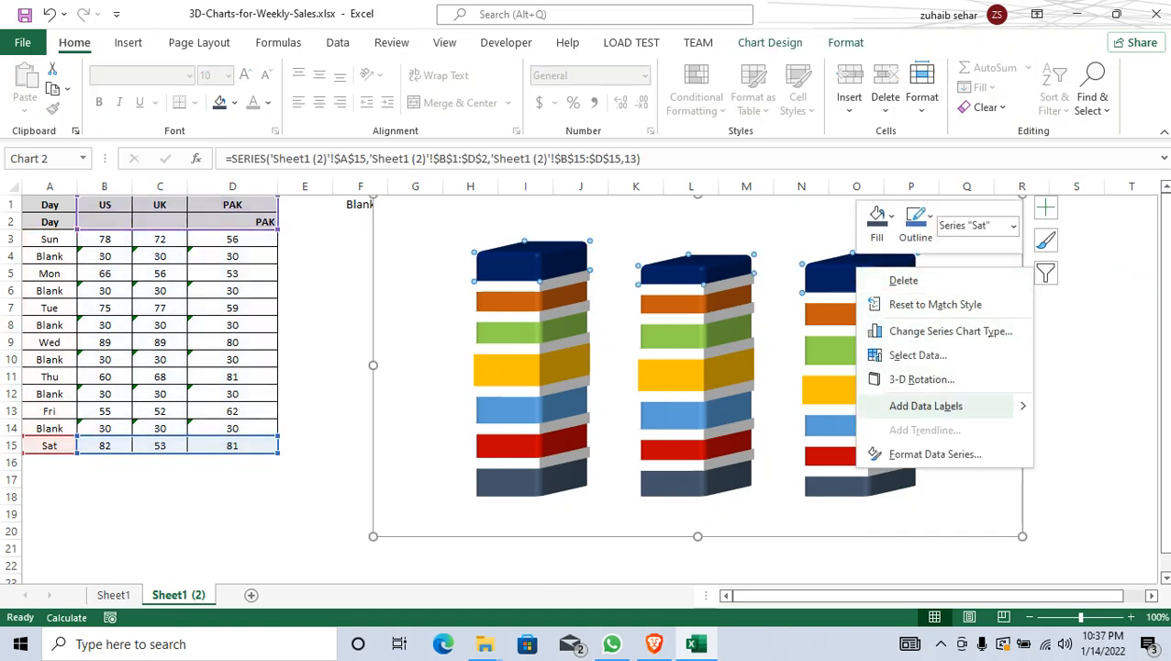
click(917, 355)
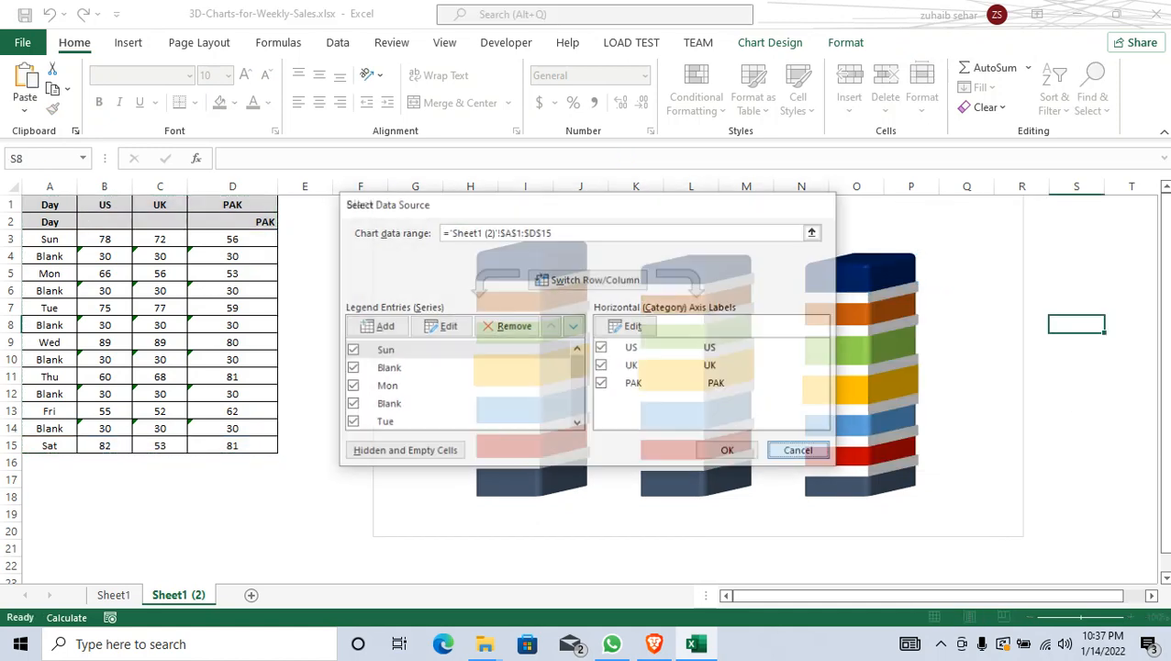
Step: Examine the Sat series' gap and column shape options, 3-D format and fill settings
right_click(865, 267)
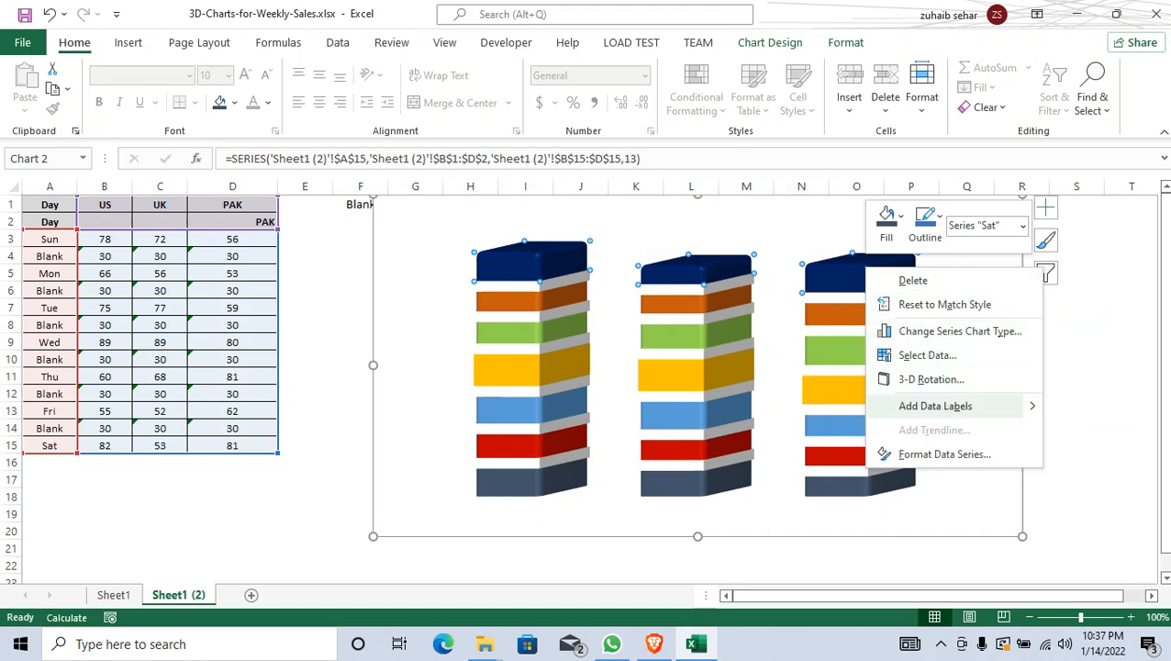
mouse_move(935, 405)
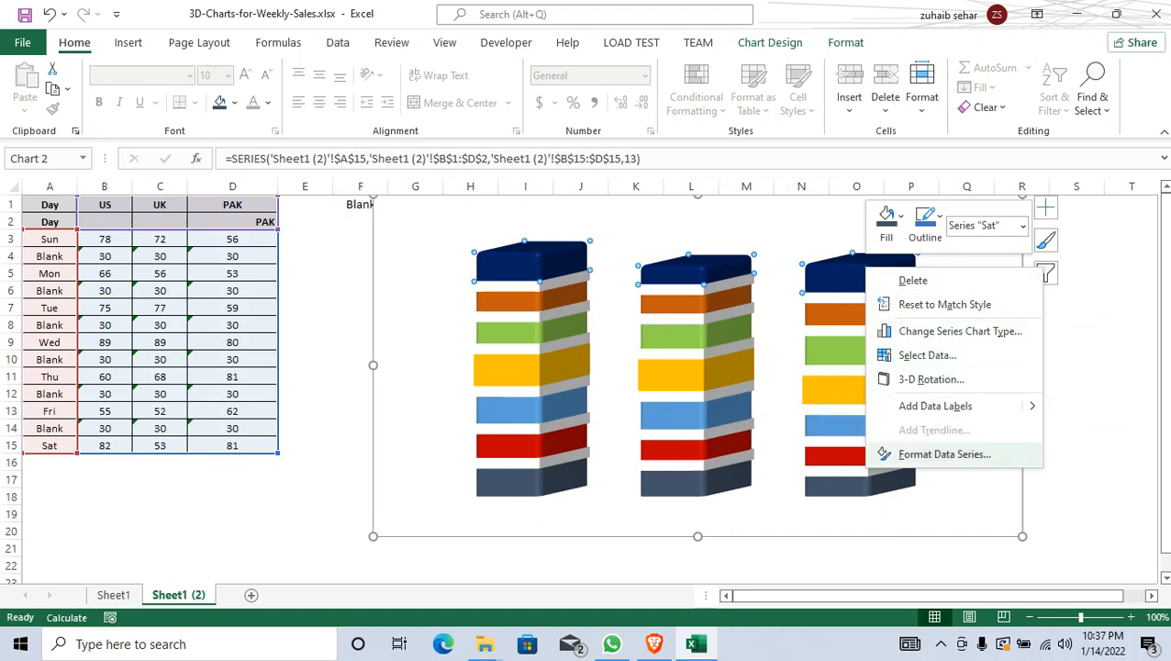
click(945, 453)
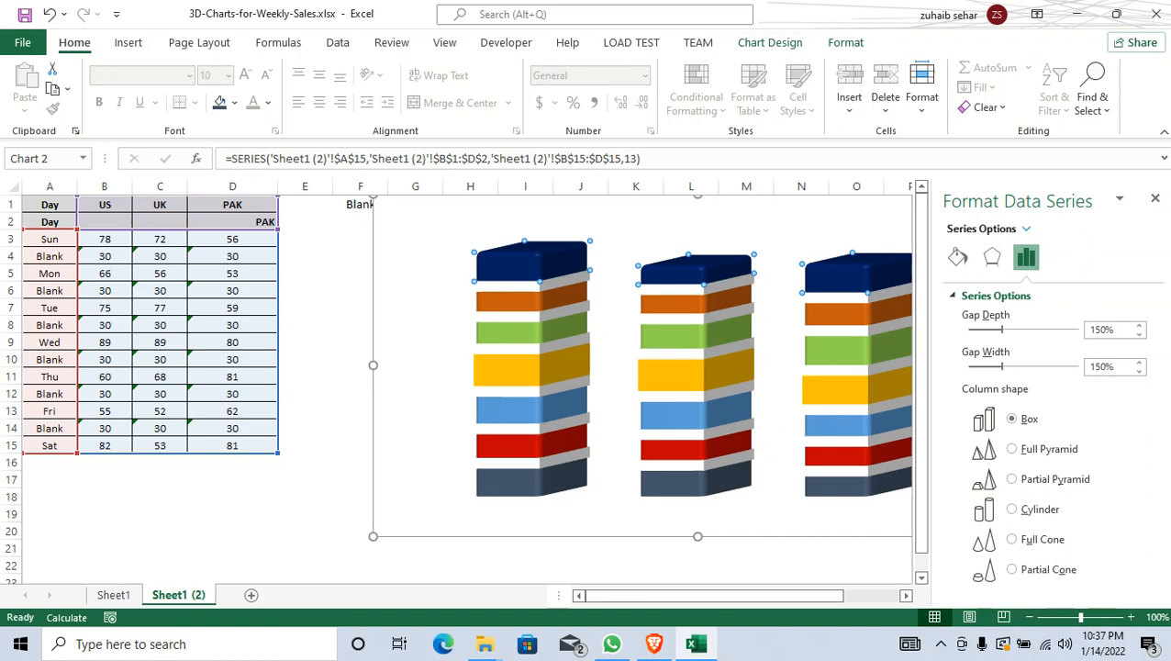
click(991, 256)
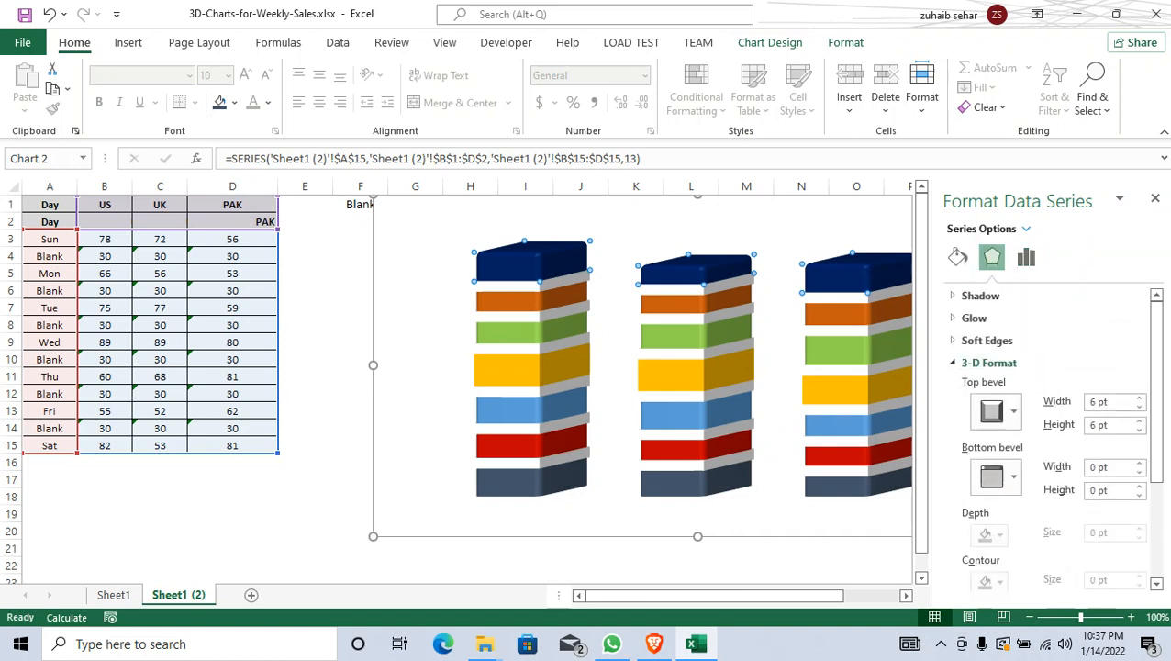
scroll(1046, 431, down, 3)
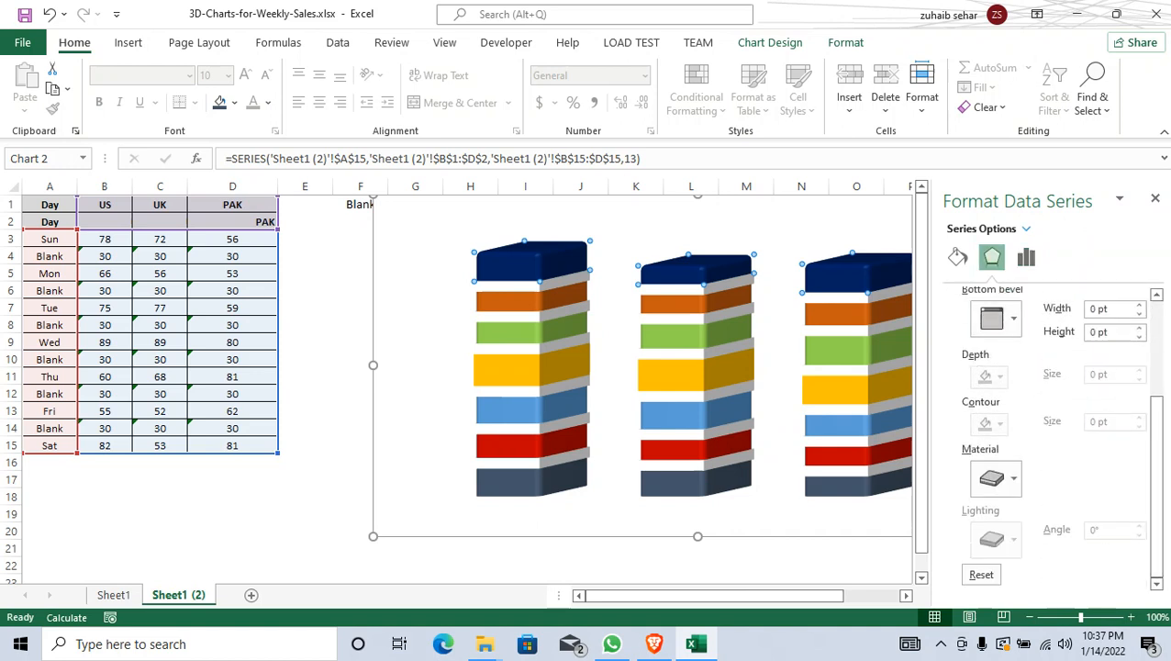
click(957, 257)
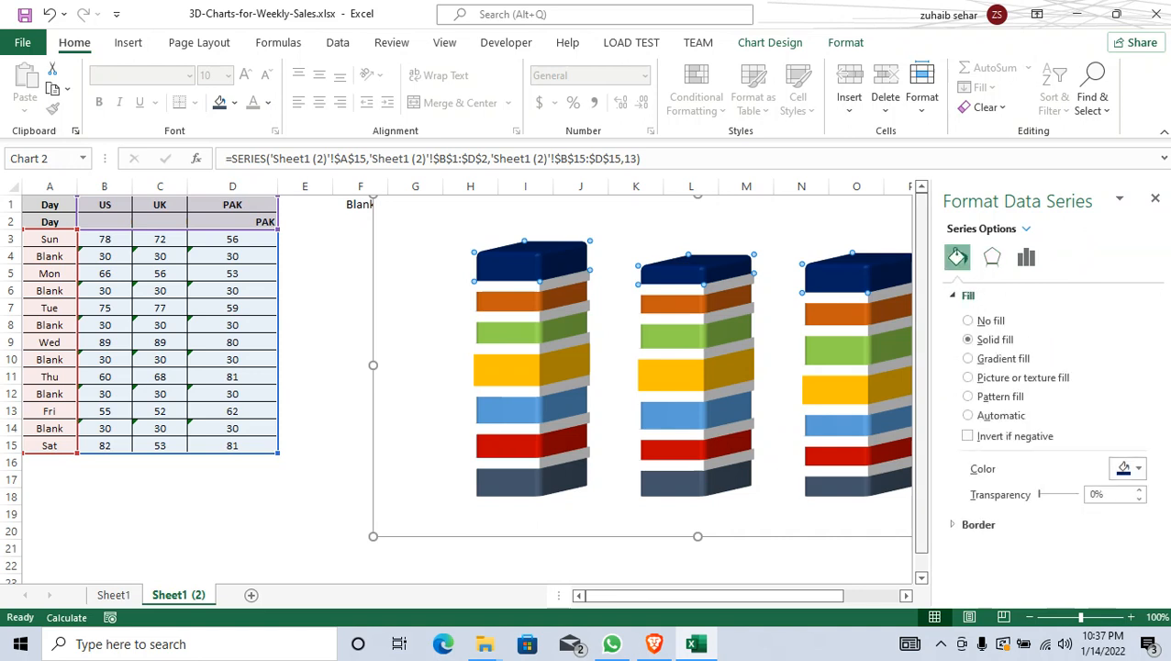
click(1154, 198)
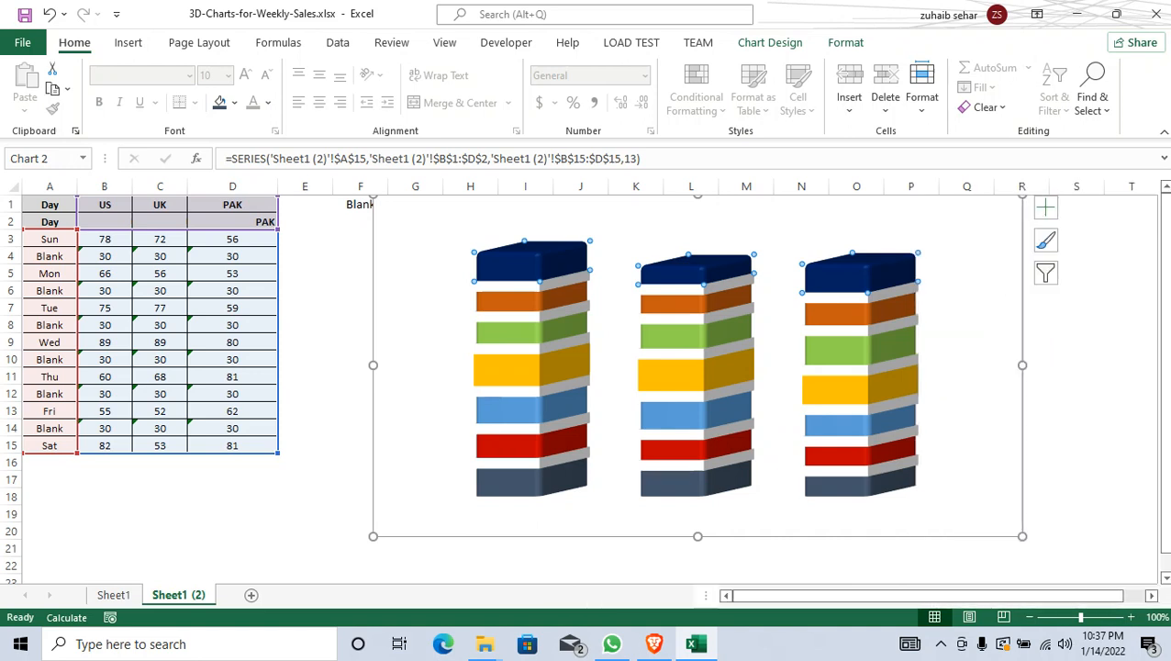
Step: Add plain data labels to the dark blue Sat series across the US, UK and PAK columns
right_click(896, 279)
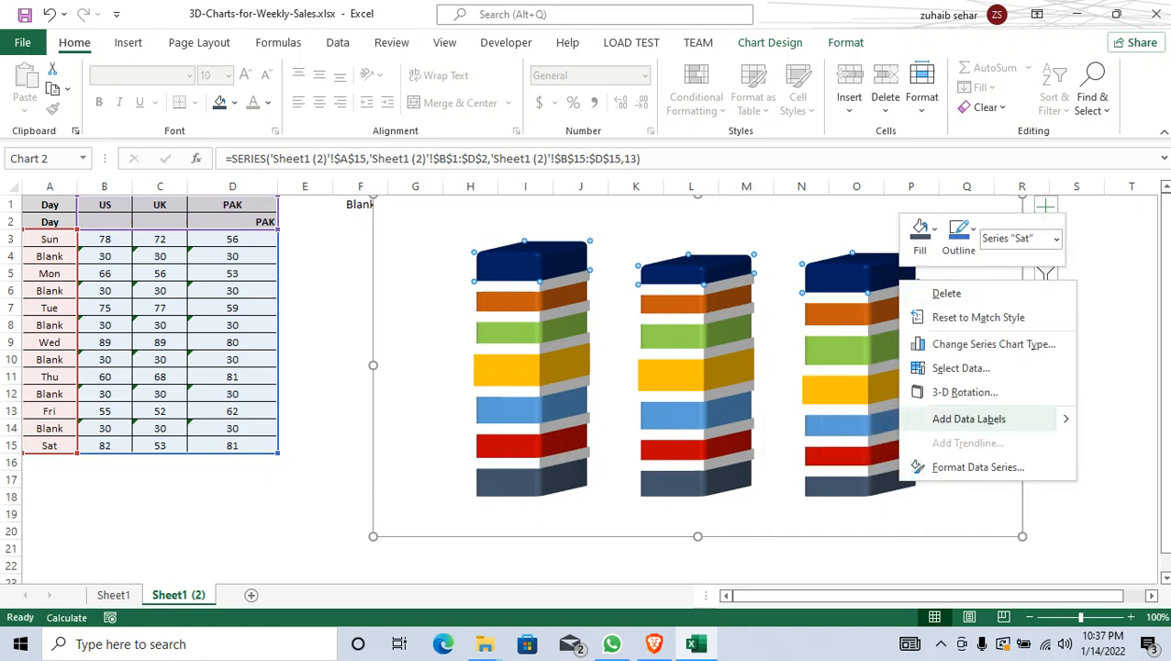
mouse_move(1066, 418)
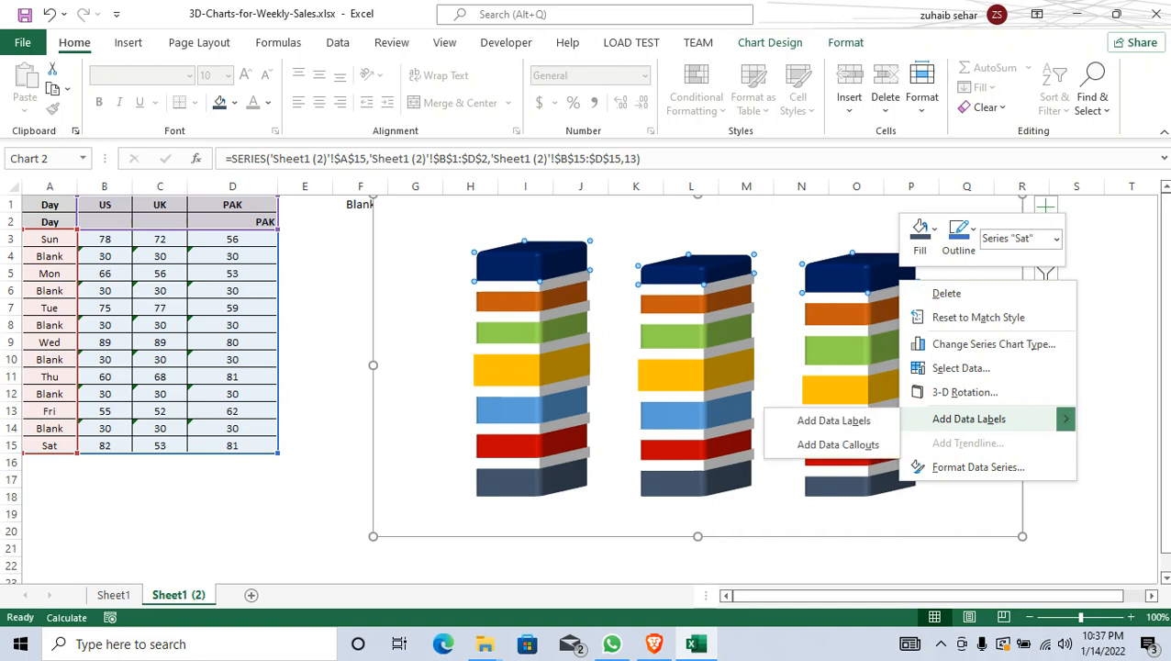
click(833, 420)
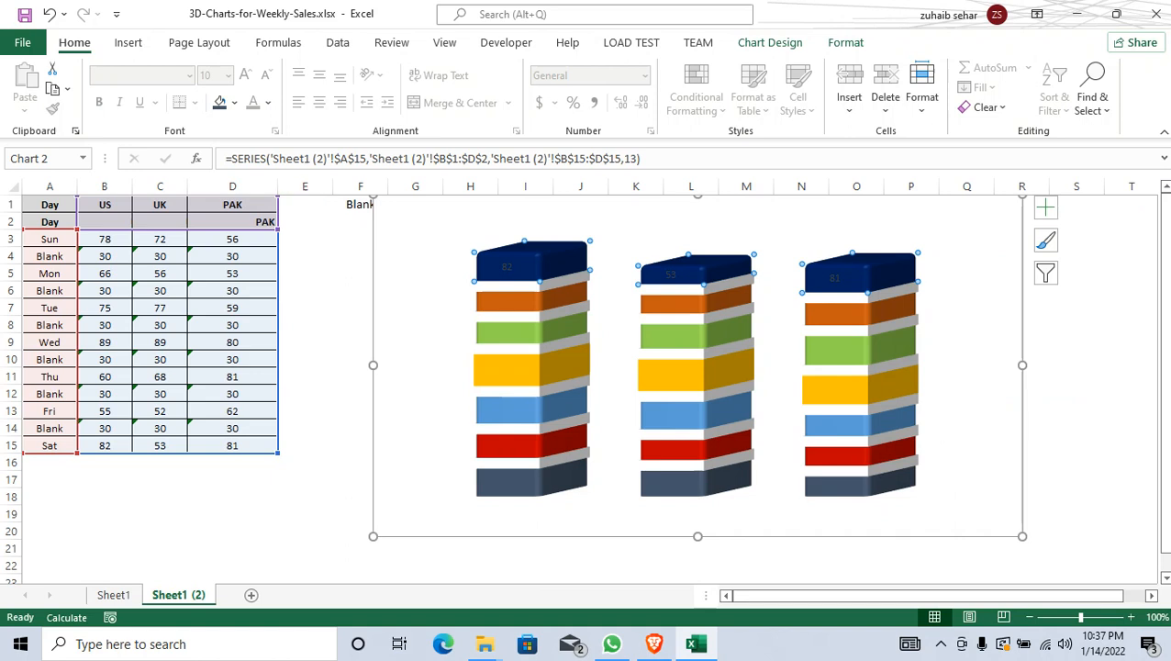
click(305, 204)
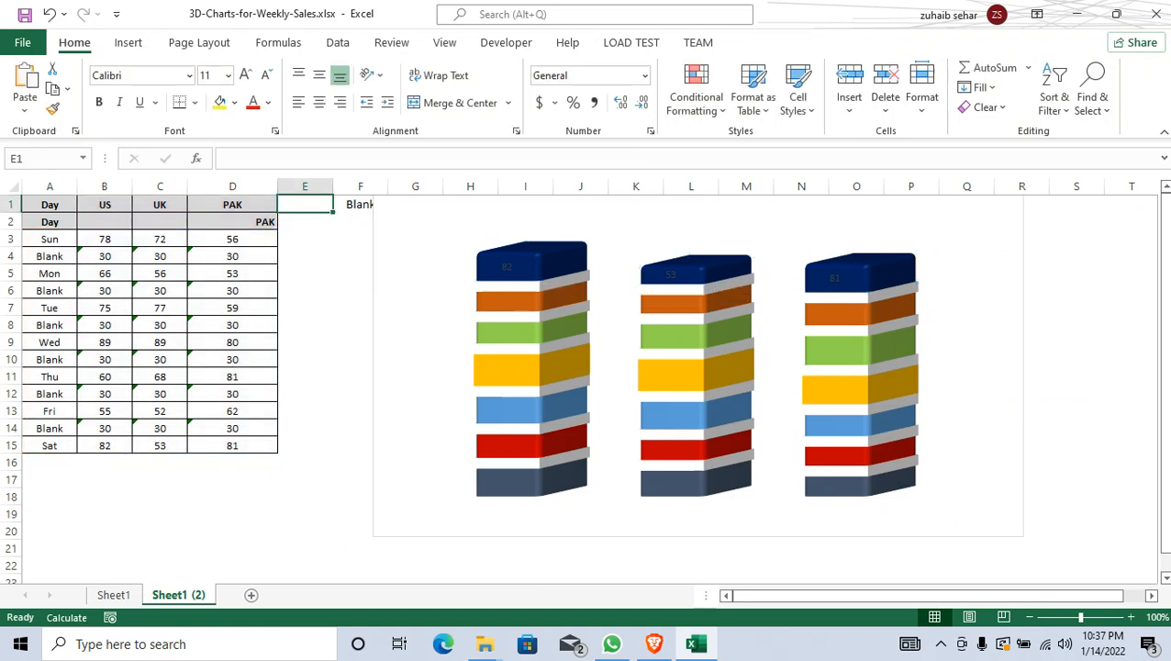
Step: Format the Sat series' data labels as bold white text at font size 10
click(506, 267)
click(100, 101)
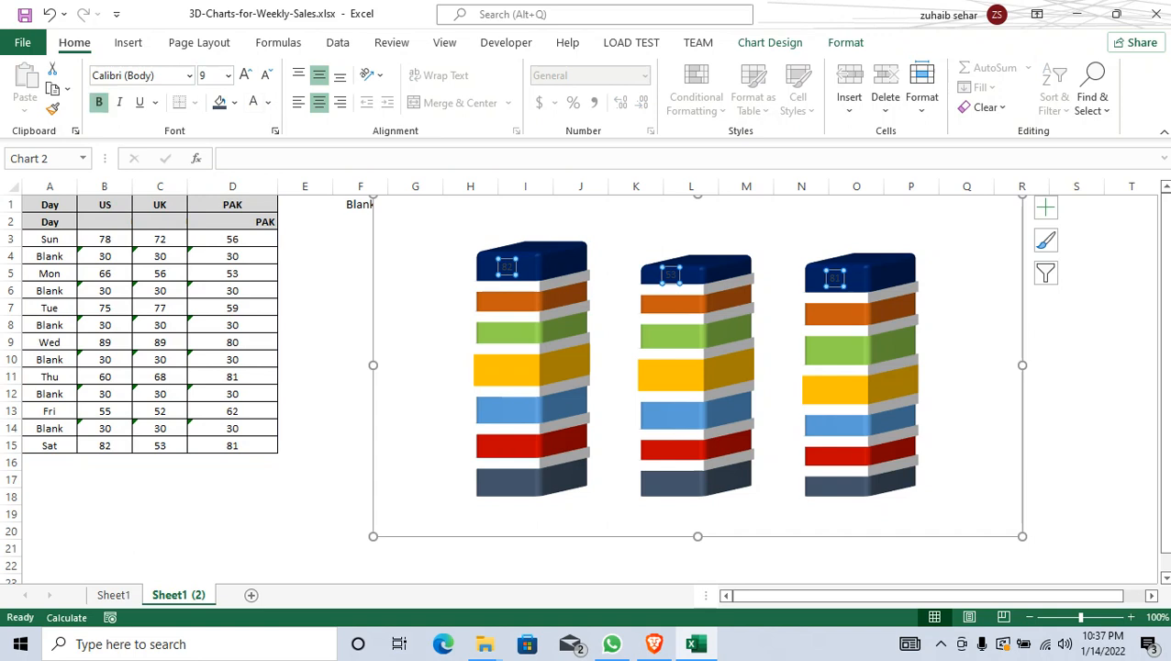
click(268, 102)
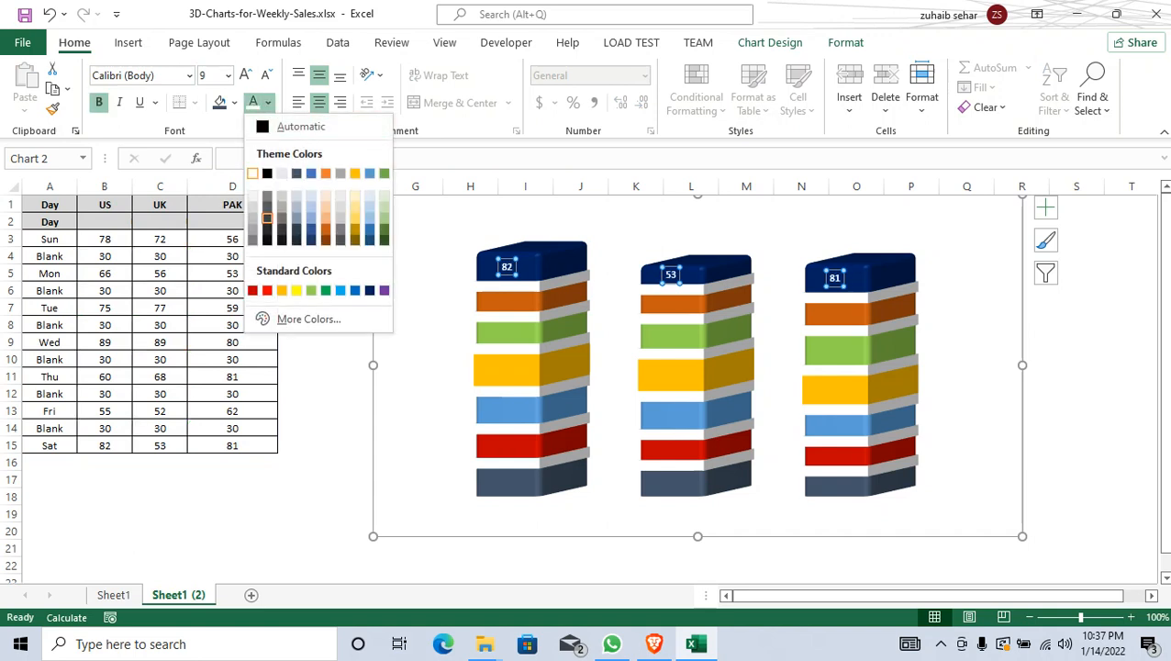
click(267, 217)
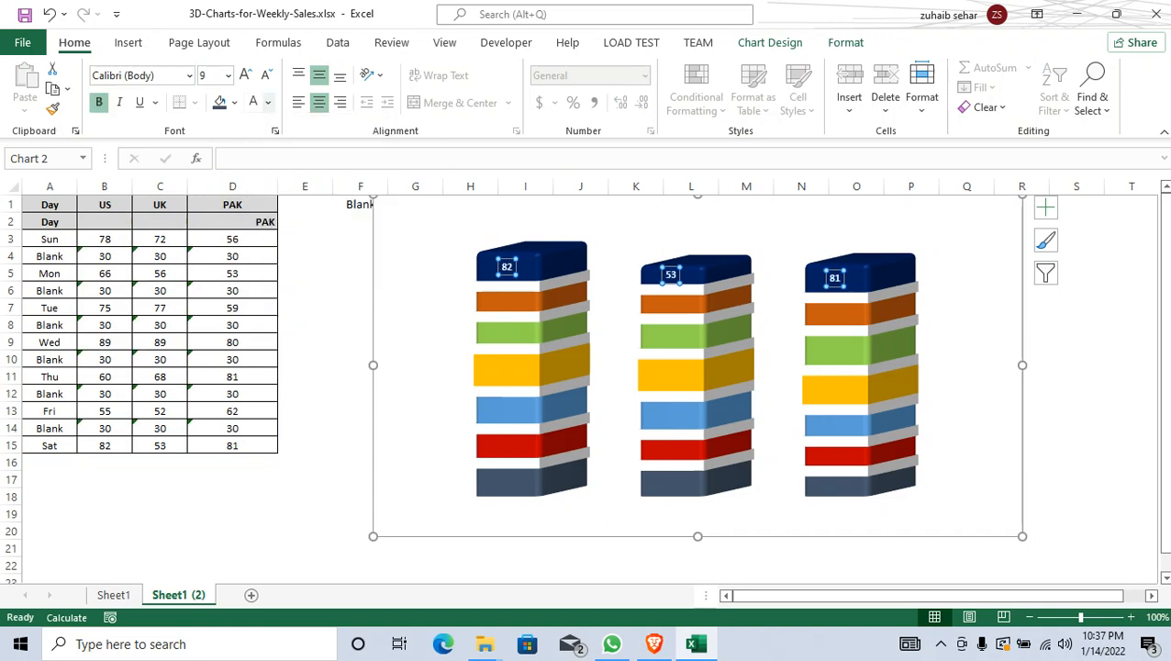
click(245, 74)
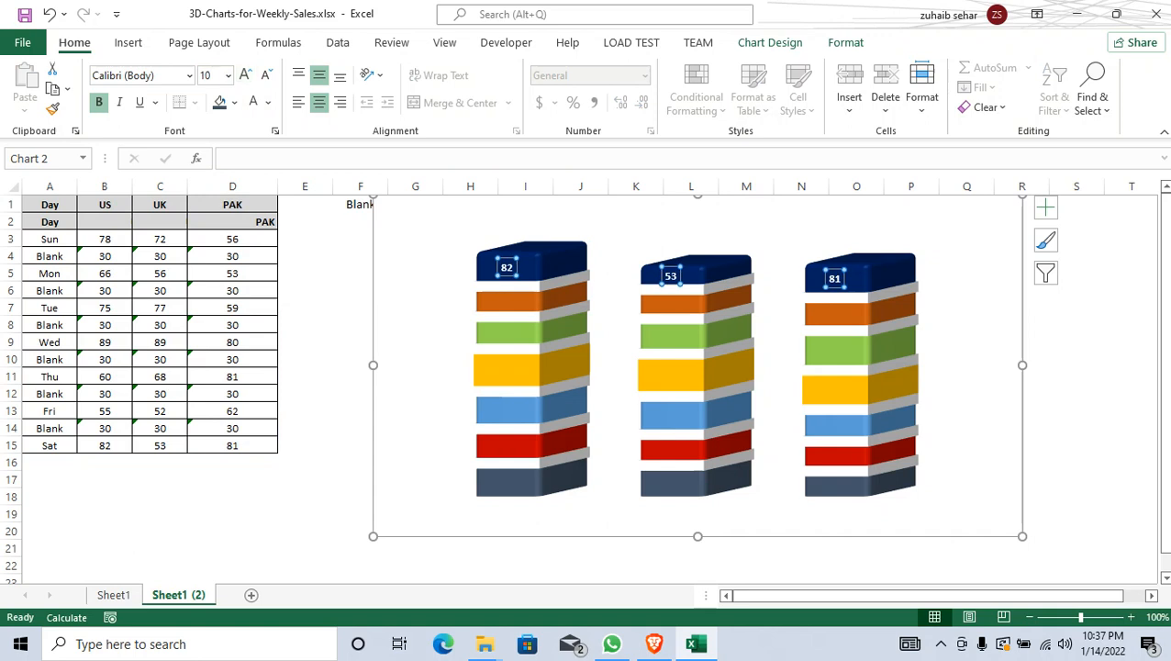
Step: Try data callouts on the orange Fri series and undo them
click(518, 303)
right_click(518, 304)
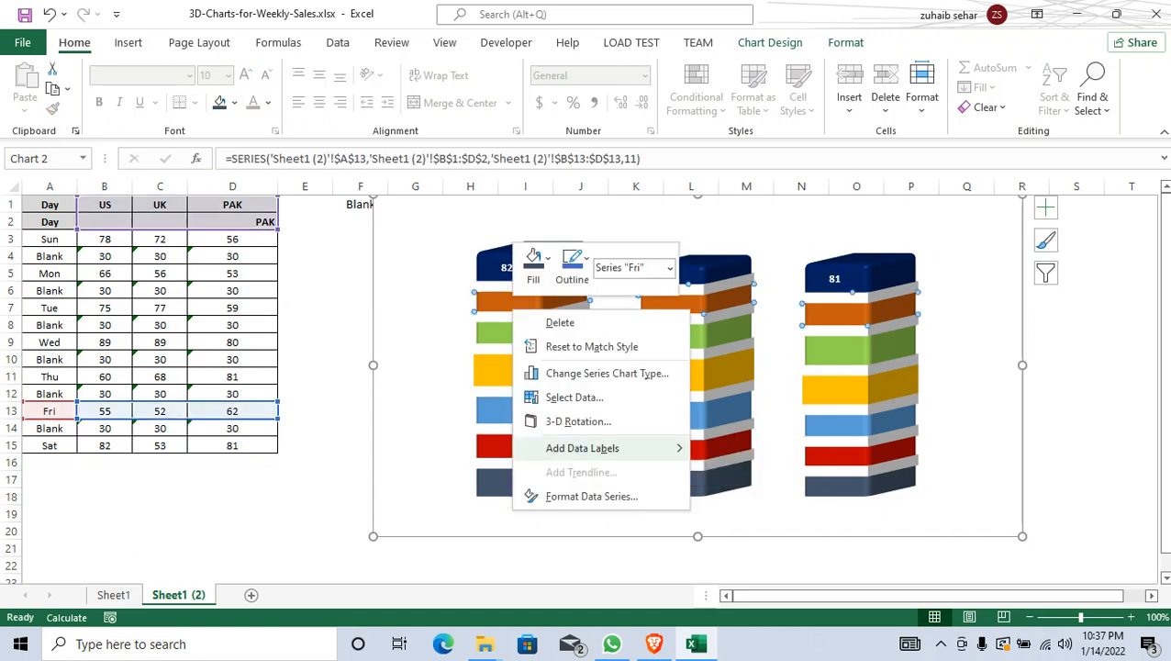
mouse_move(596, 447)
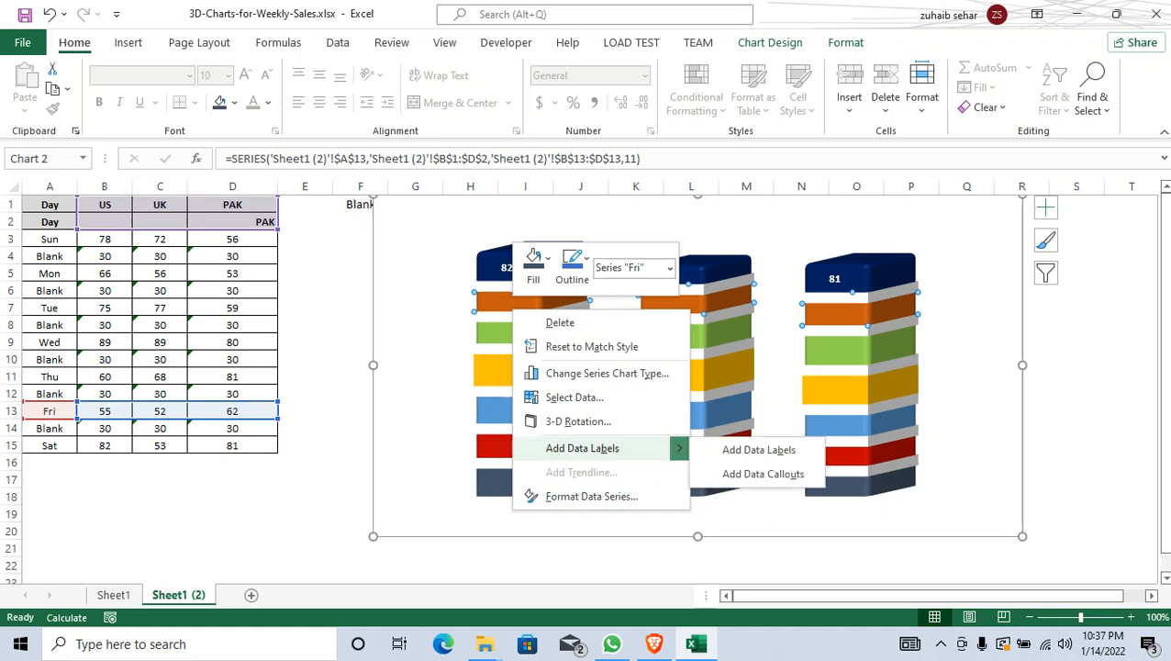
click(754, 472)
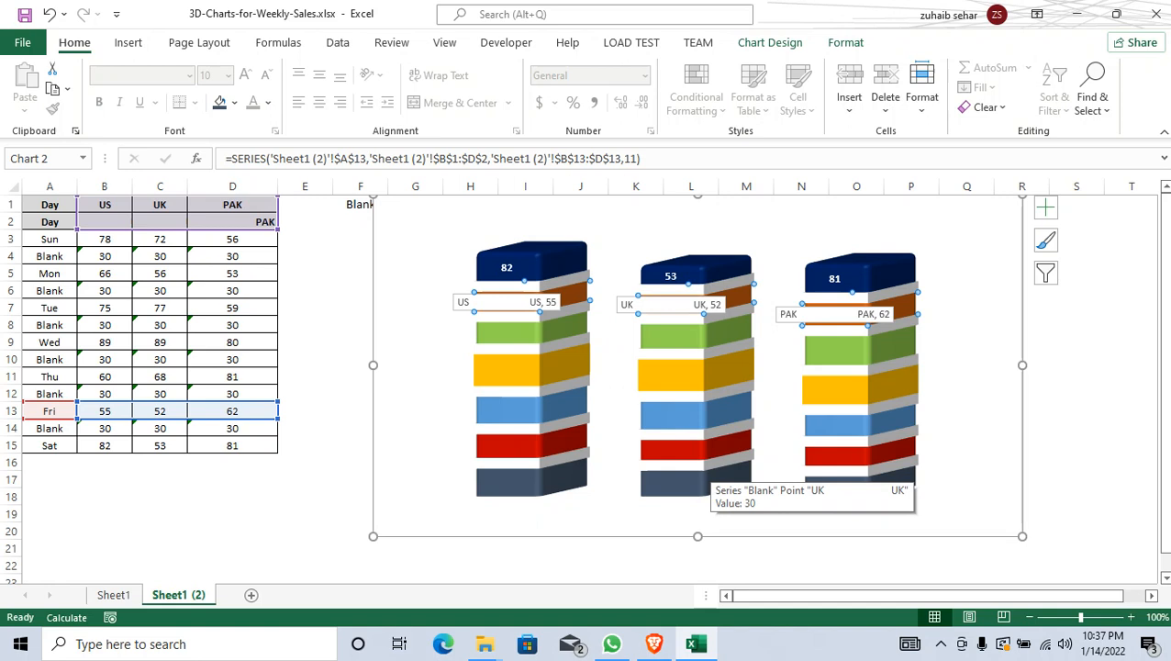
key(ctrl+z)
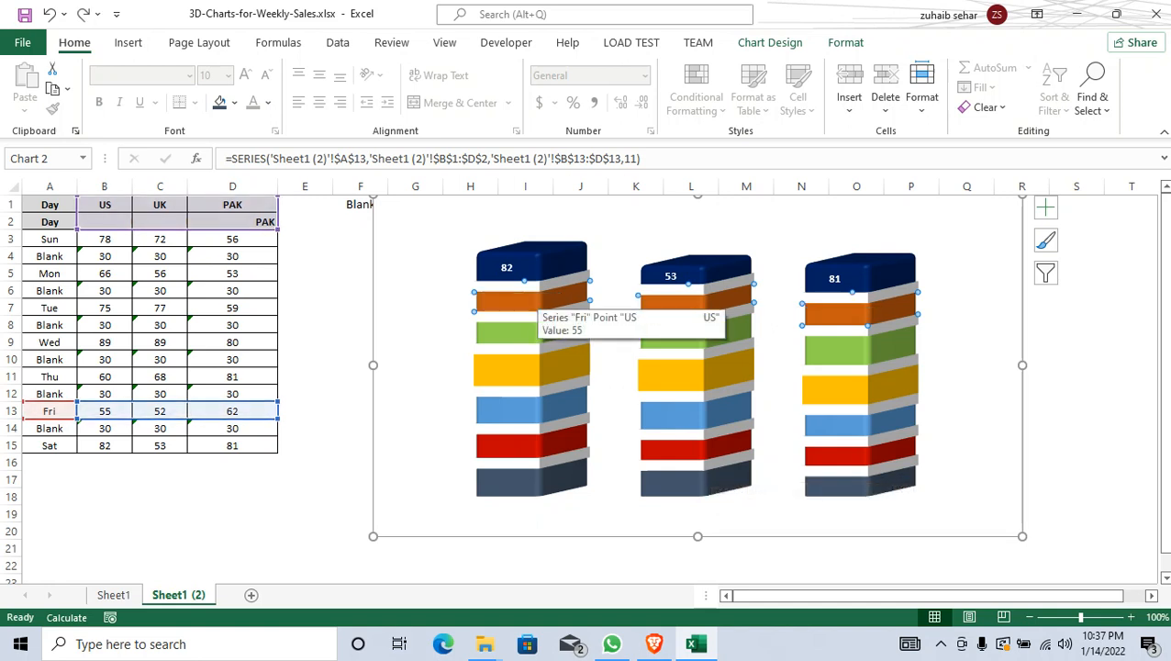
Step: Add a plain data label to the orange Fri block of the US column only
click(533, 301)
right_click(538, 296)
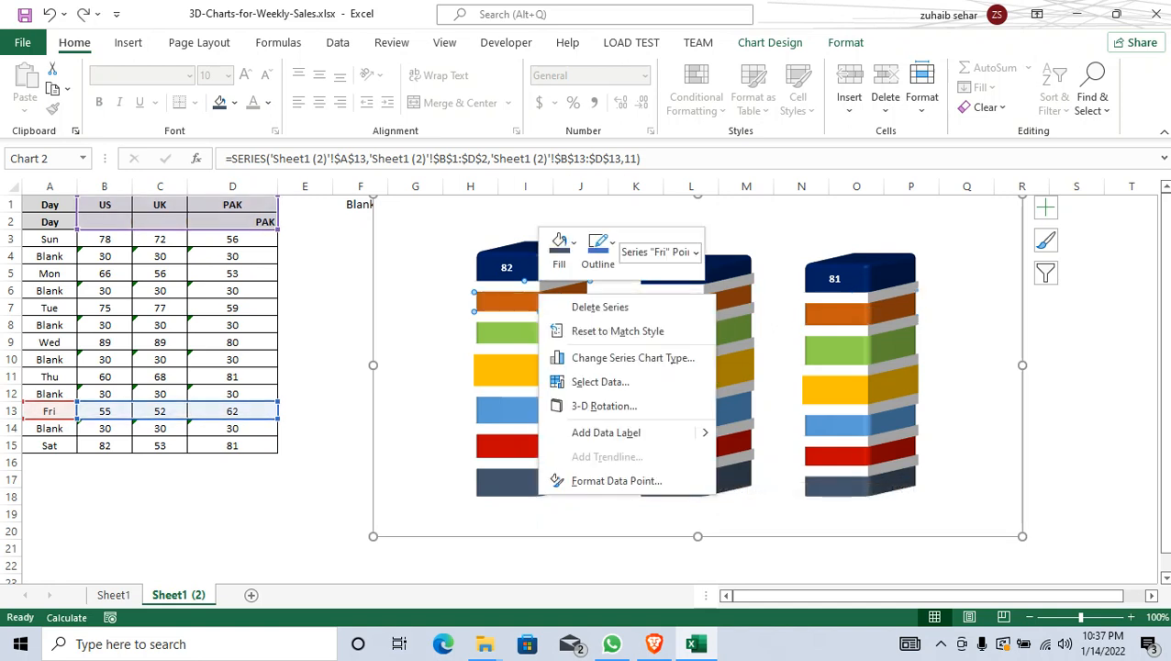
click(605, 432)
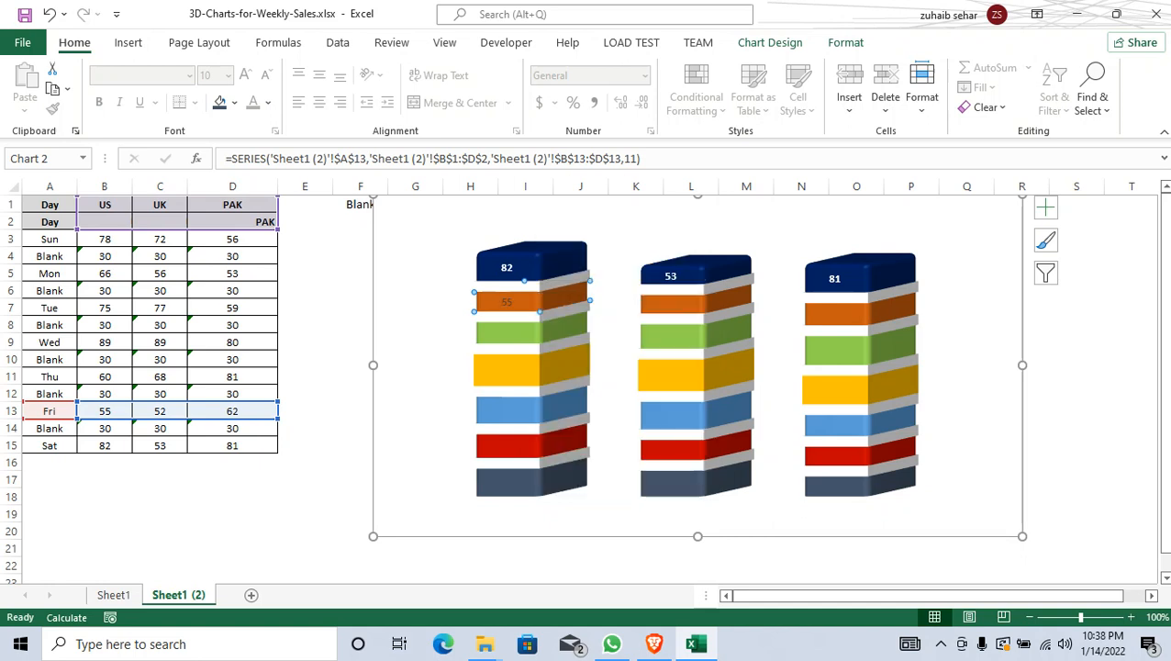
Step: Add data labels to the green Thu series and the yellow Wed series
right_click(513, 329)
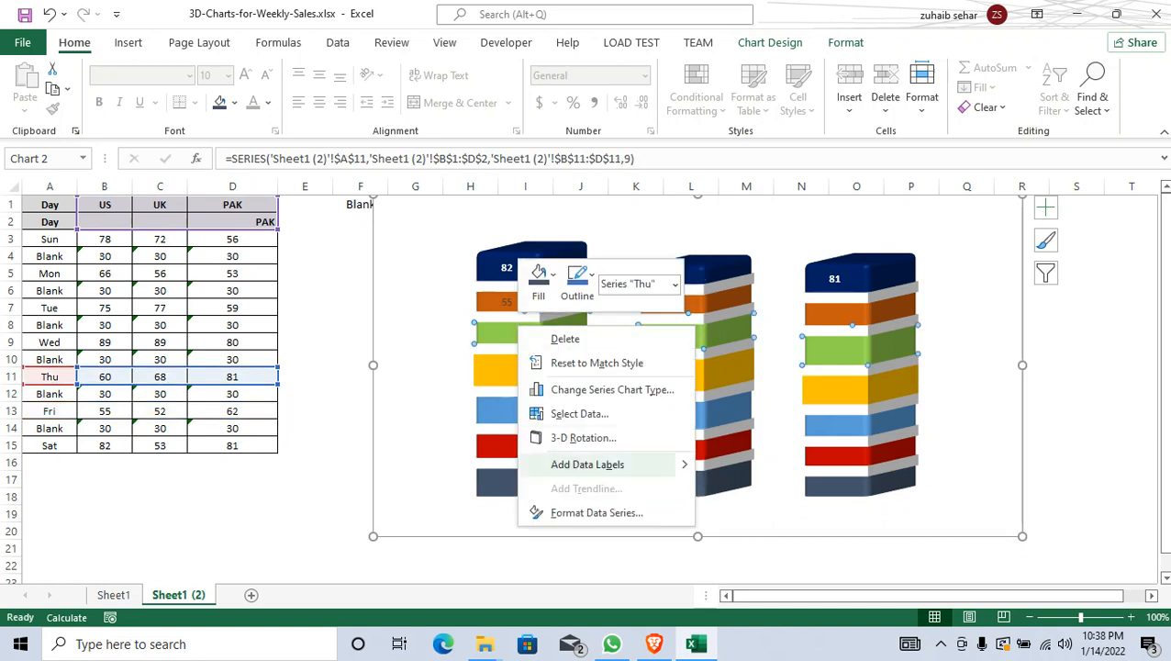
click(579, 462)
right_click(534, 367)
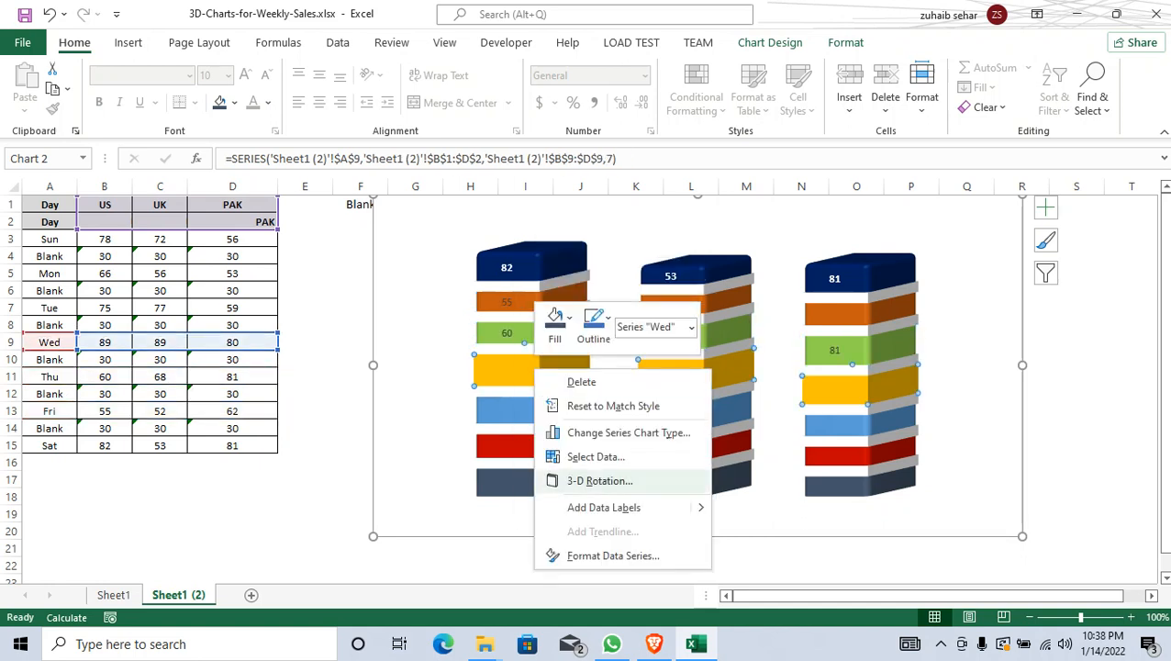
click(587, 506)
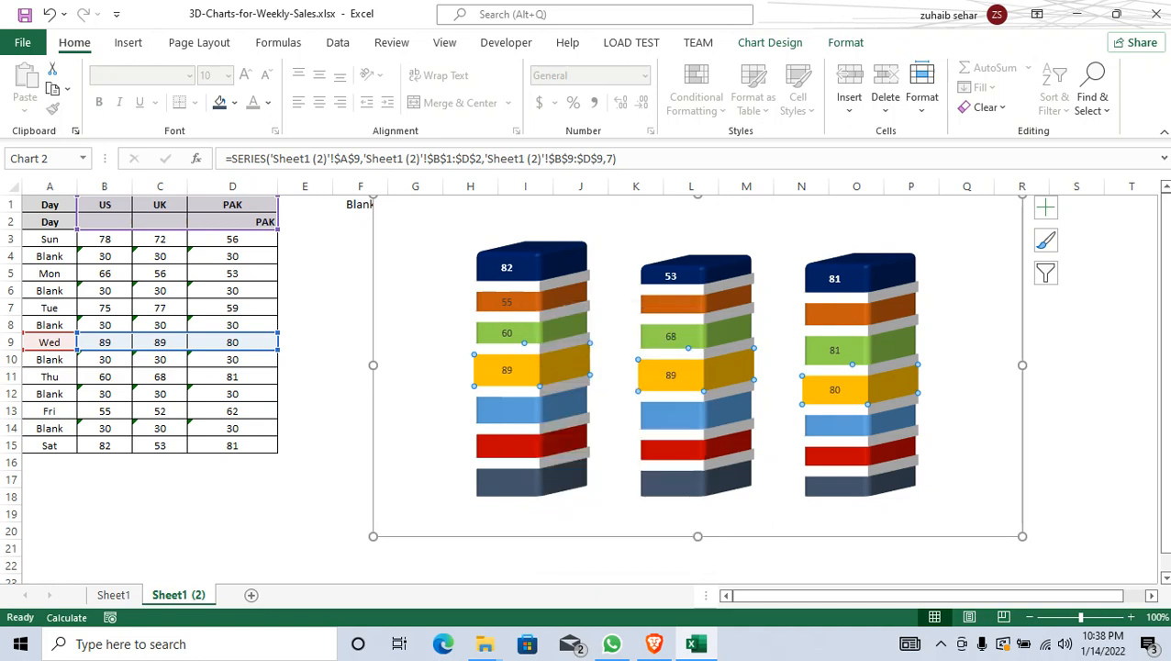
Step: Try adding data labels to the Blank spacer between the Wed and Thu blocks, and remove them
right_click(528, 347)
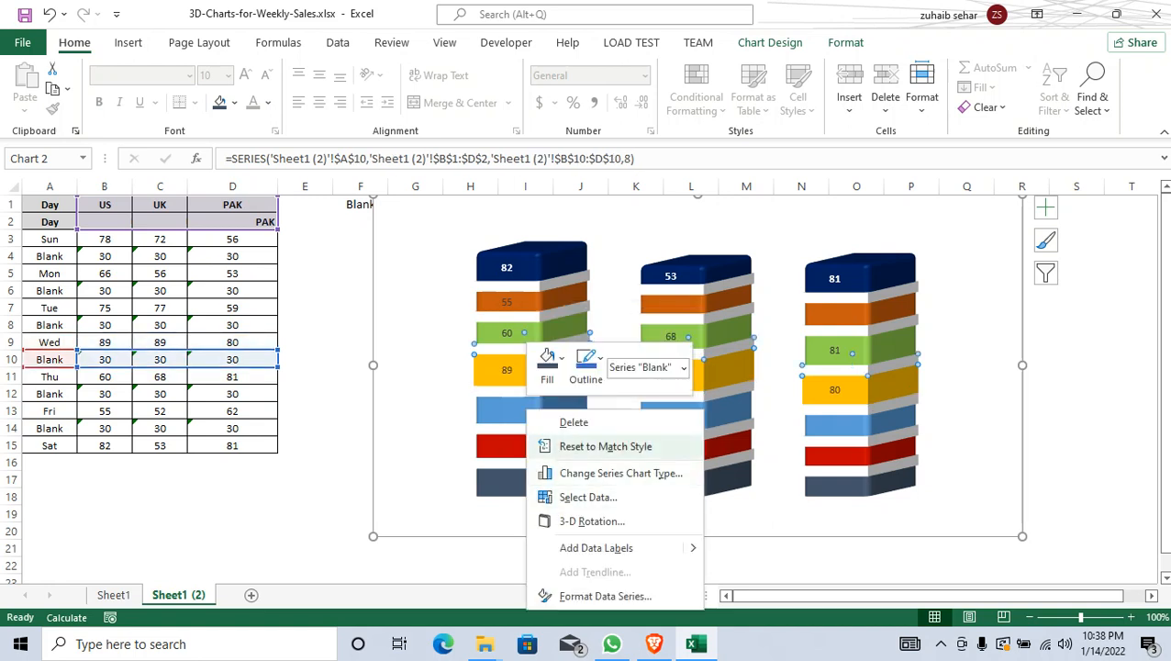
click(596, 547)
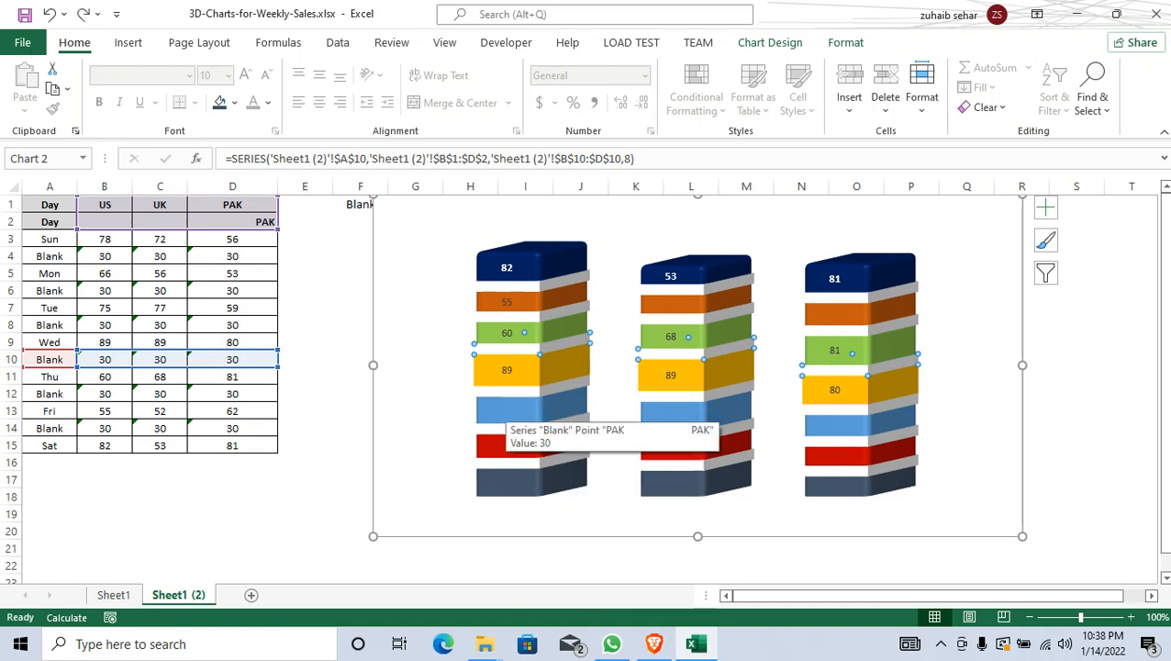
key(Delete)
right_click(503, 393)
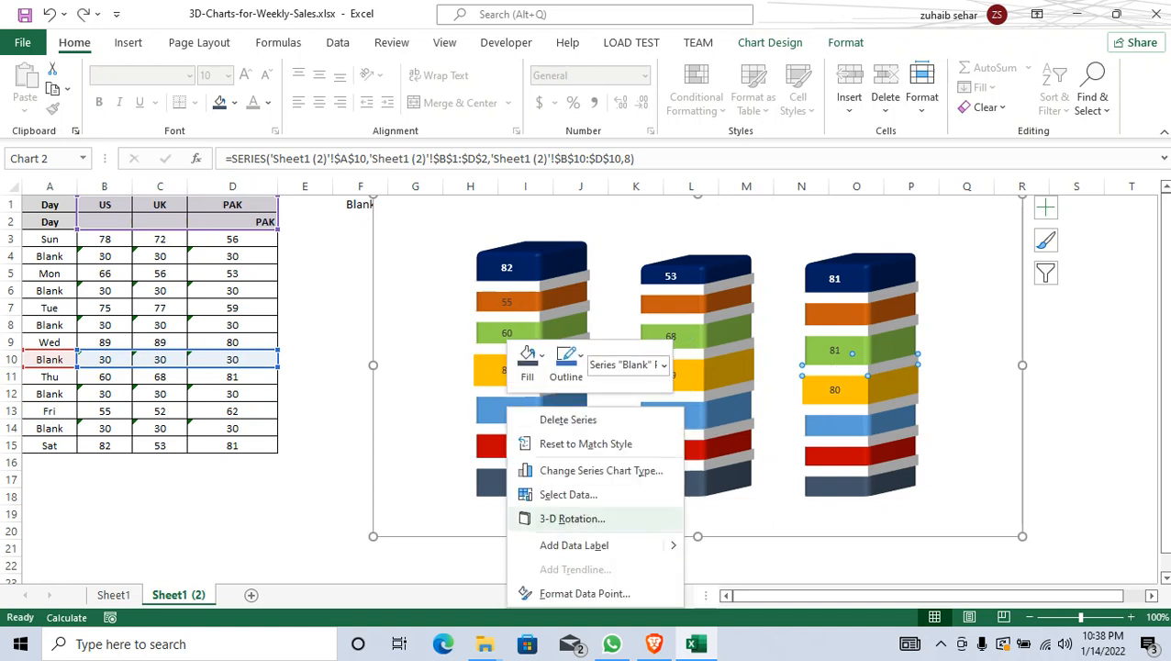
click(587, 543)
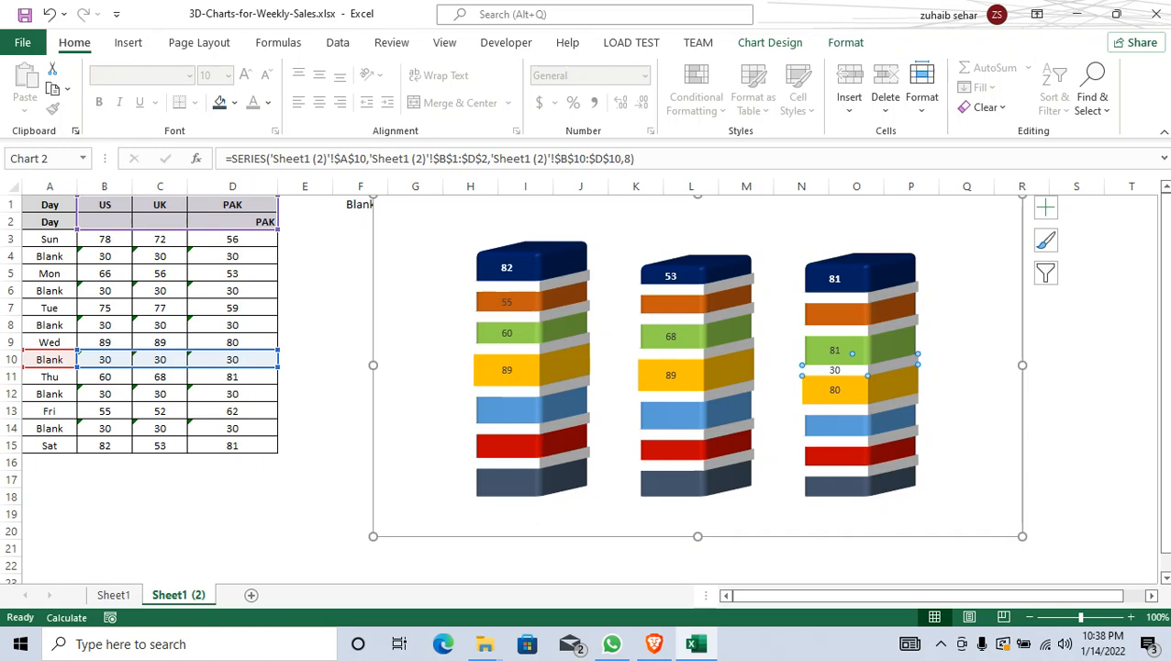
key(Delete)
Step: Open the series formatting options, and add data labels to the light blue Tue, red Mon and slate Sun series
key(ctrl+1)
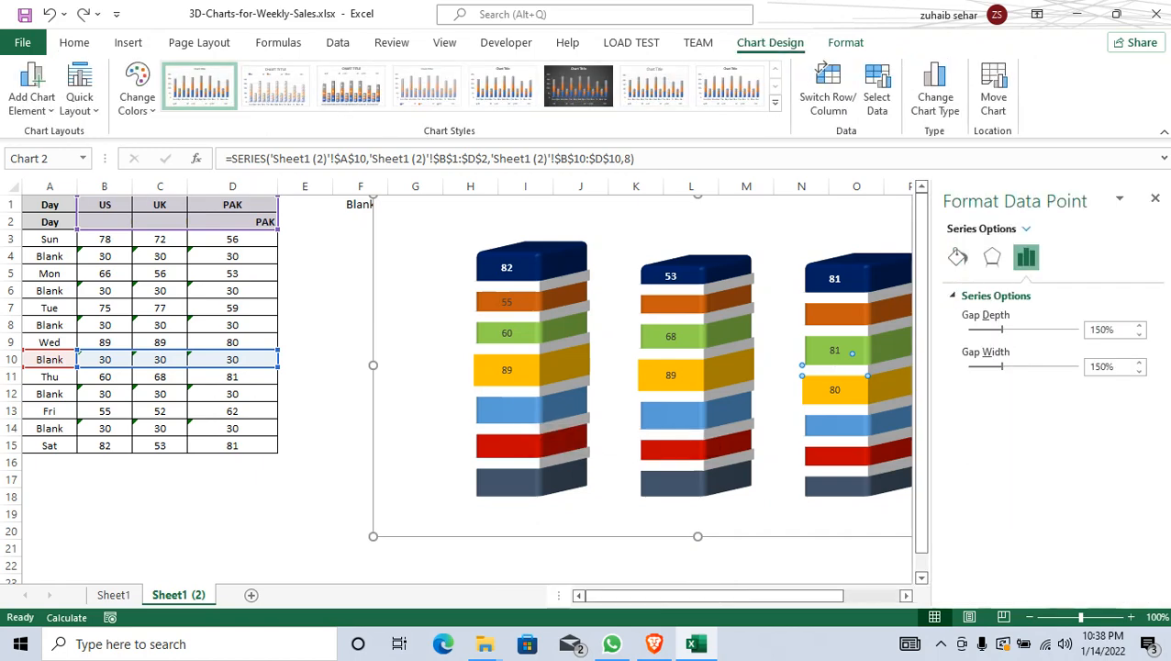
click(688, 376)
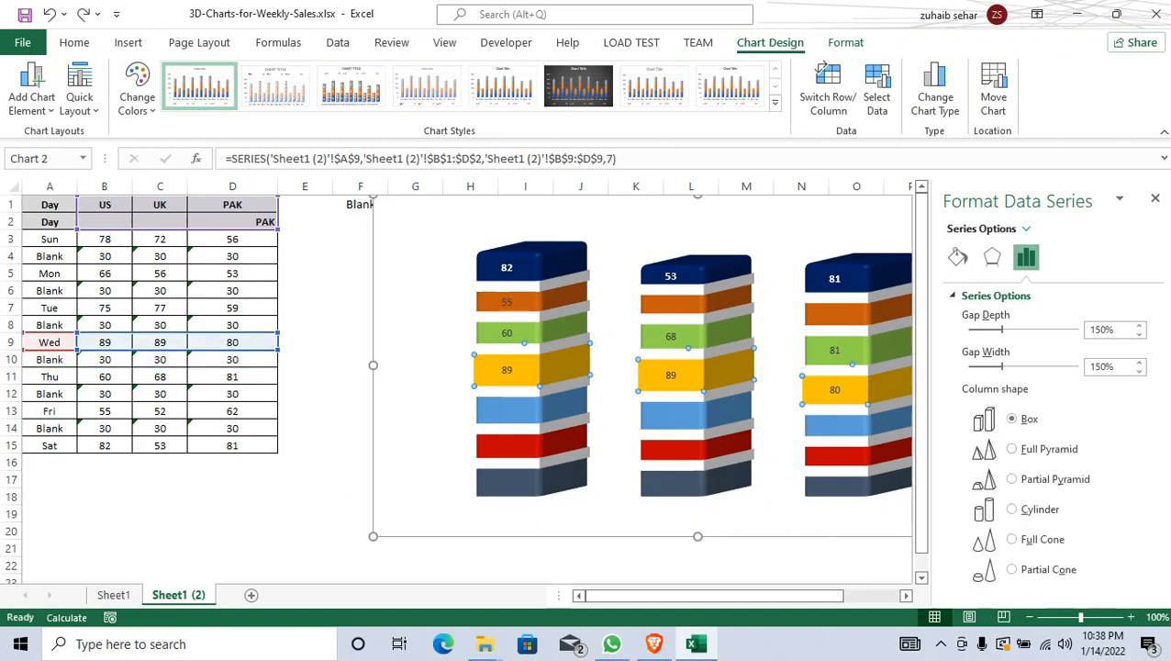
click(513, 408)
right_click(519, 410)
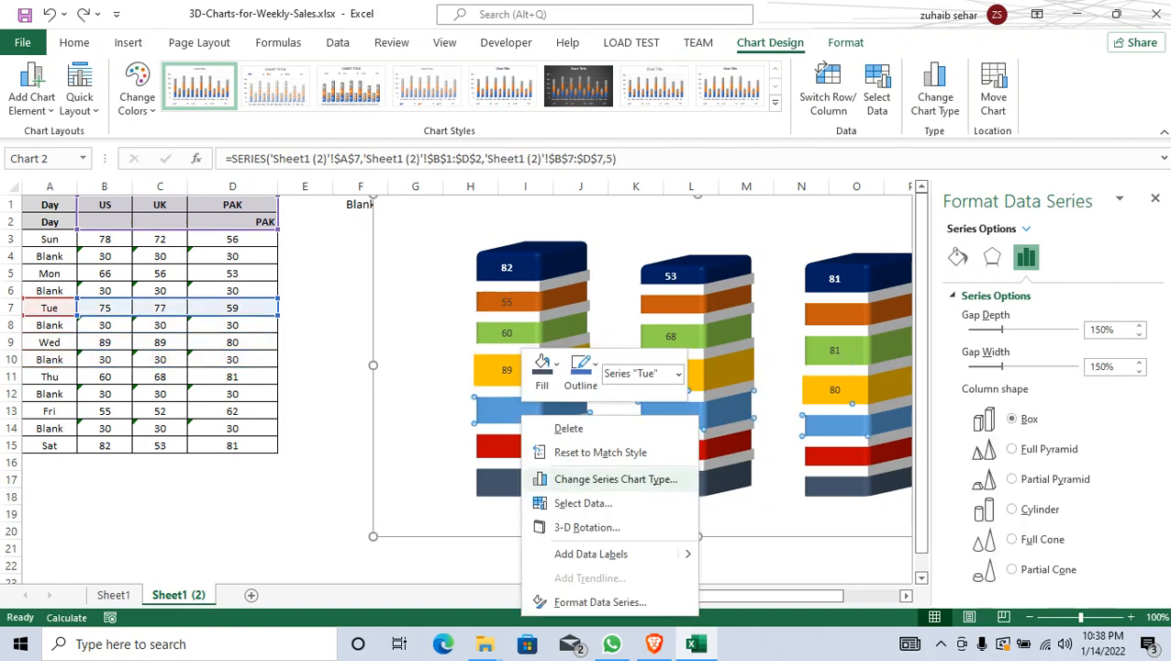
click(591, 553)
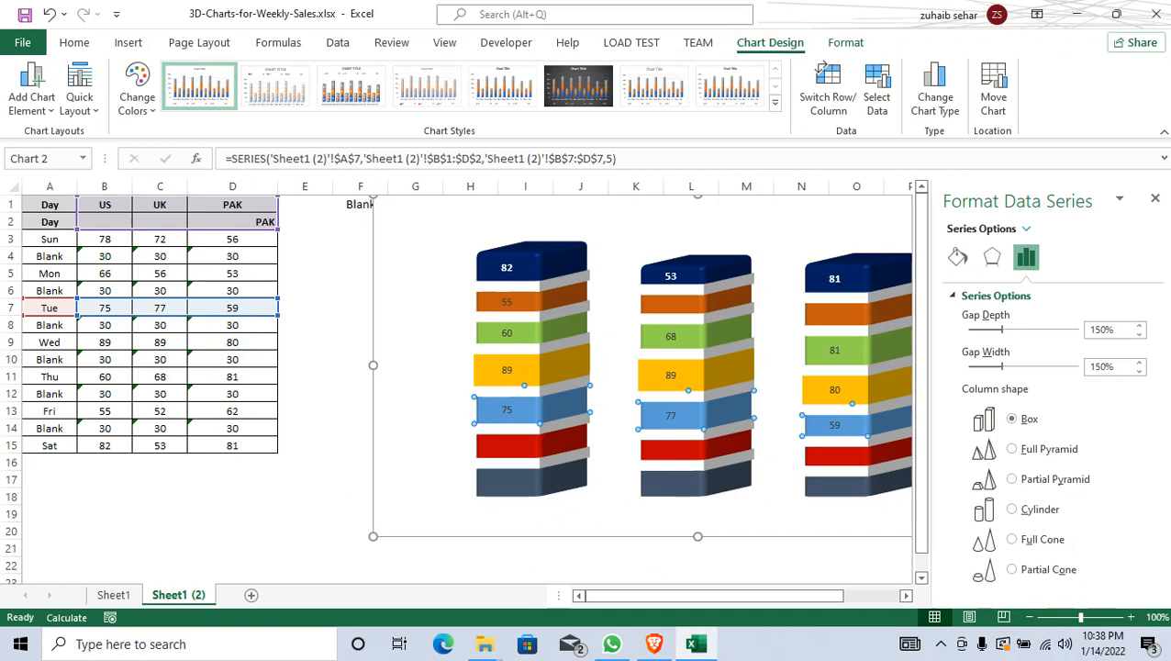
click(512, 447)
right_click(530, 447)
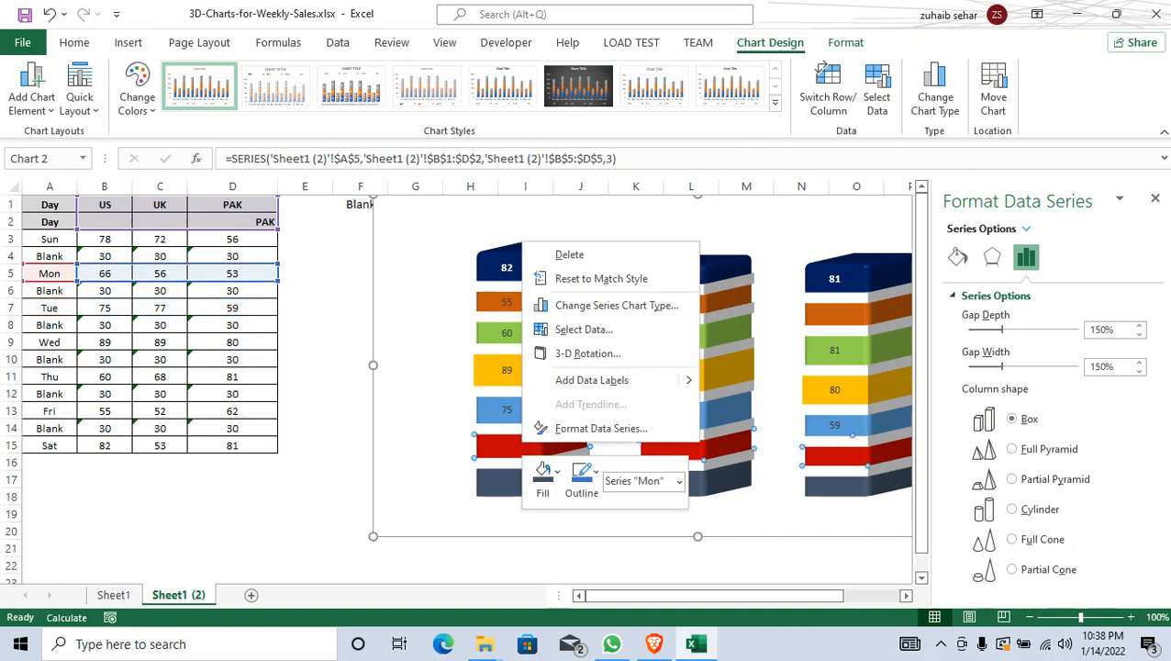
click(596, 380)
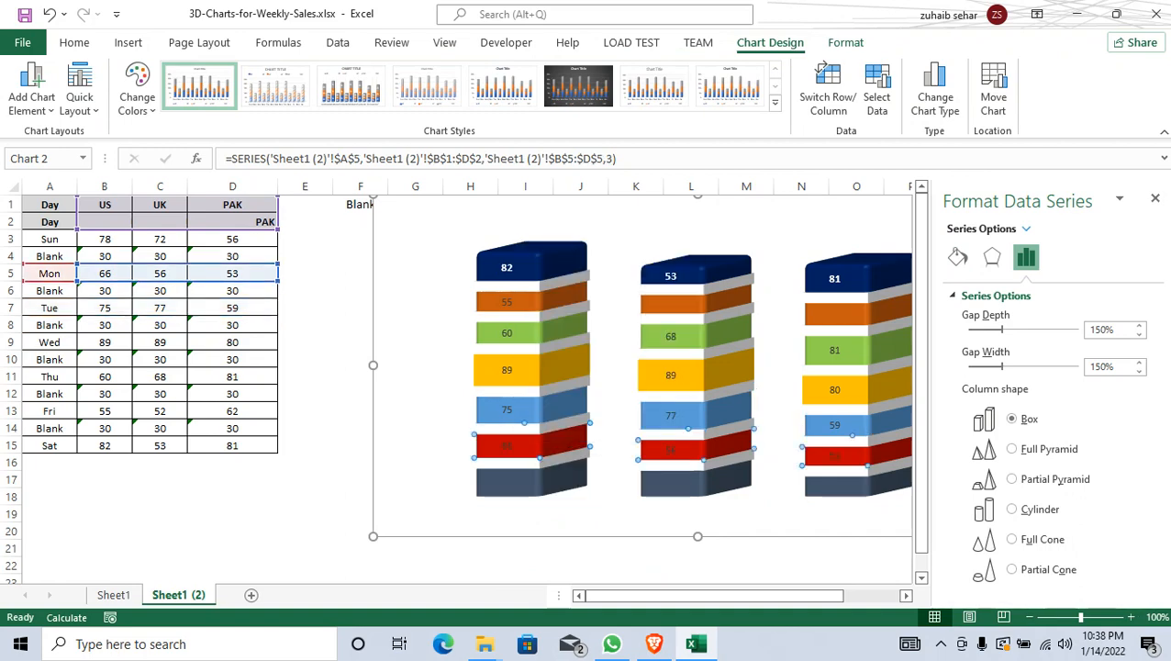
right_click(514, 482)
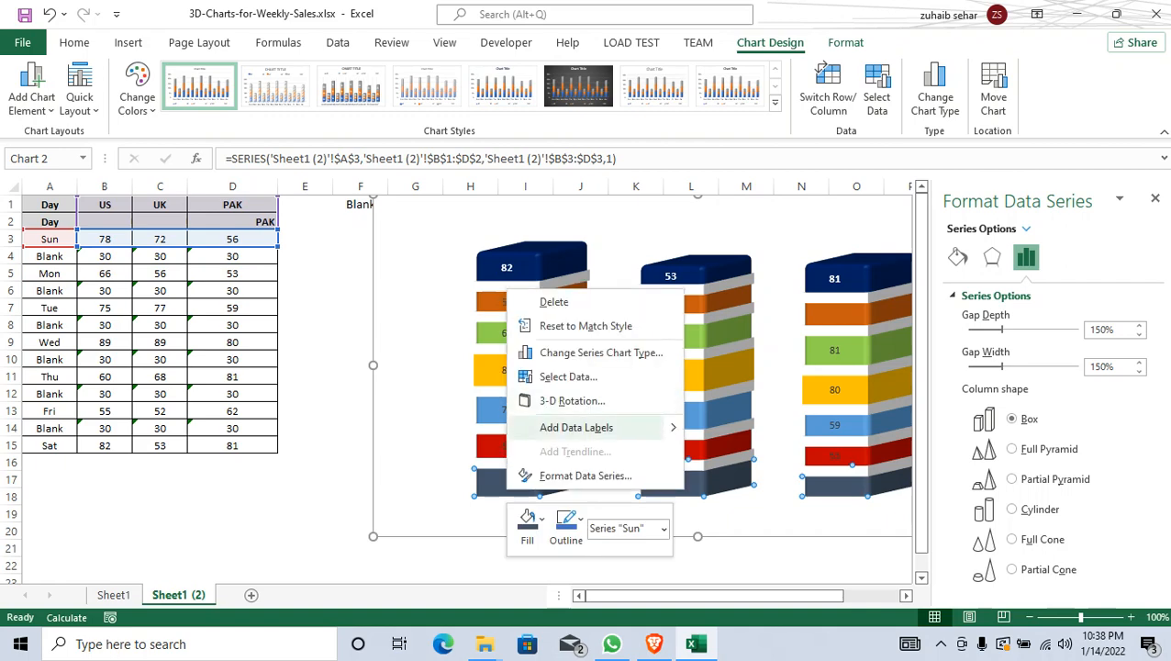
click(576, 426)
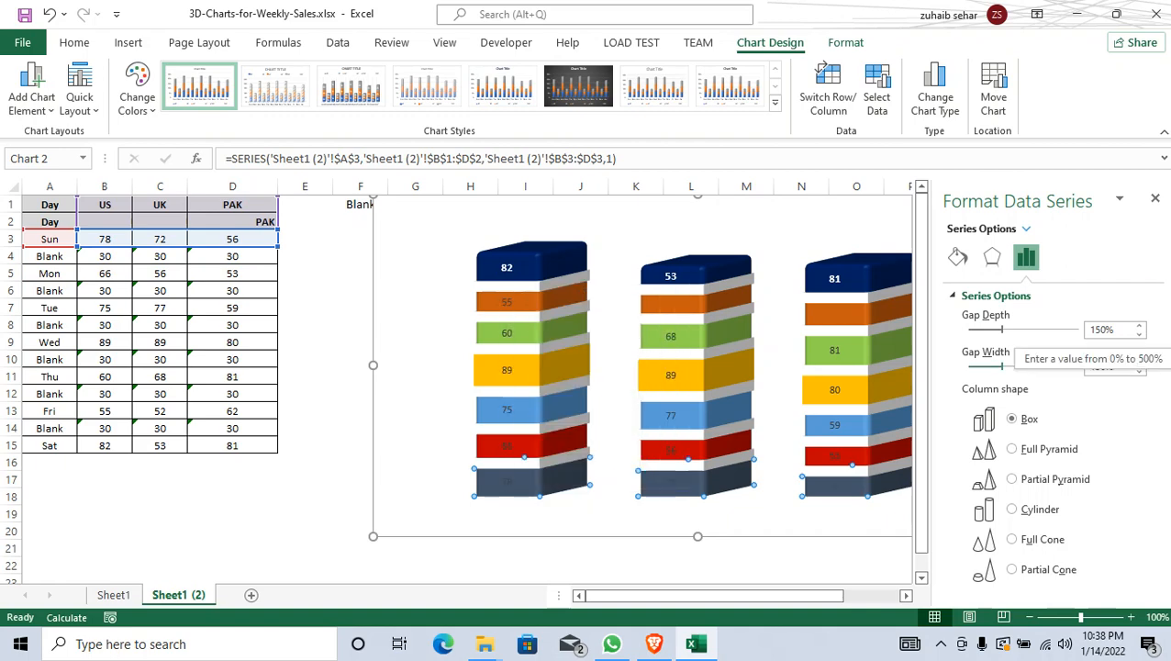
Step: Reduce the columns' gap width to 123% and close the series formatting options
drag(1001, 366, 995, 366)
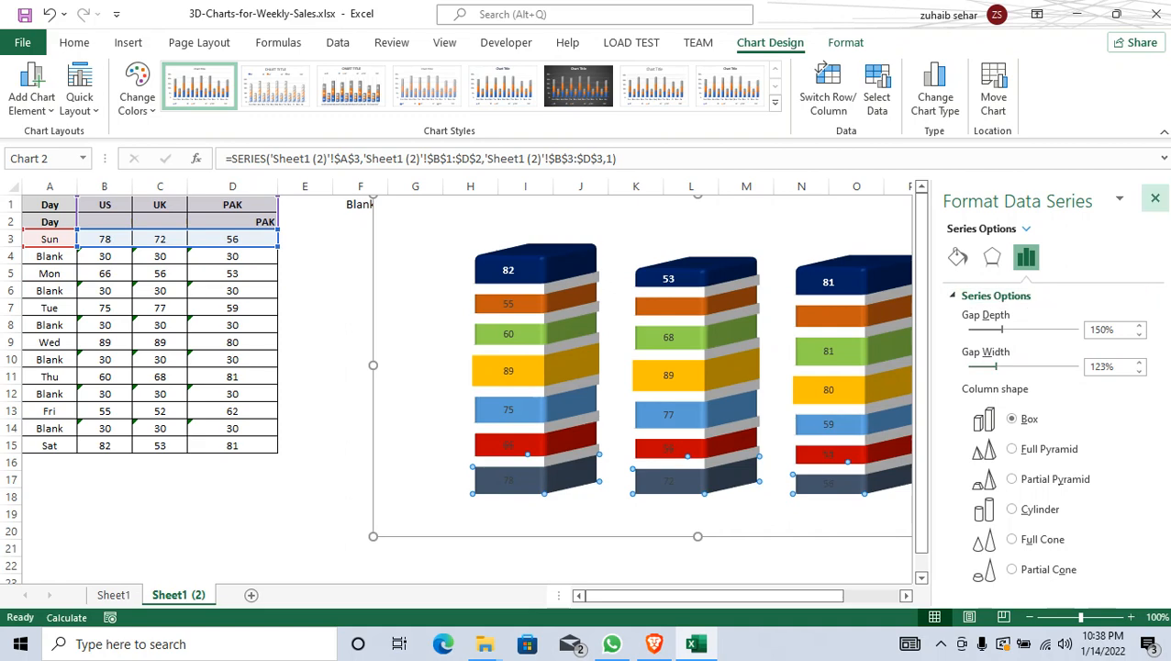
click(1155, 198)
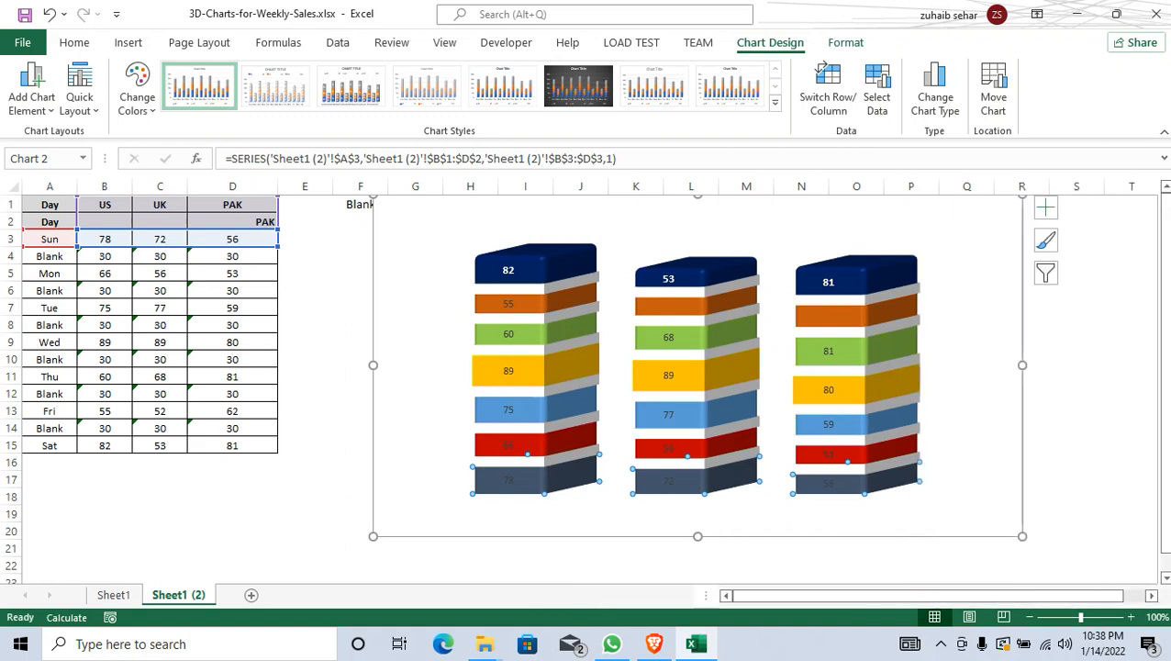
Step: Format the Sun series' data labels on the lowest blocks as bold white text
click(508, 480)
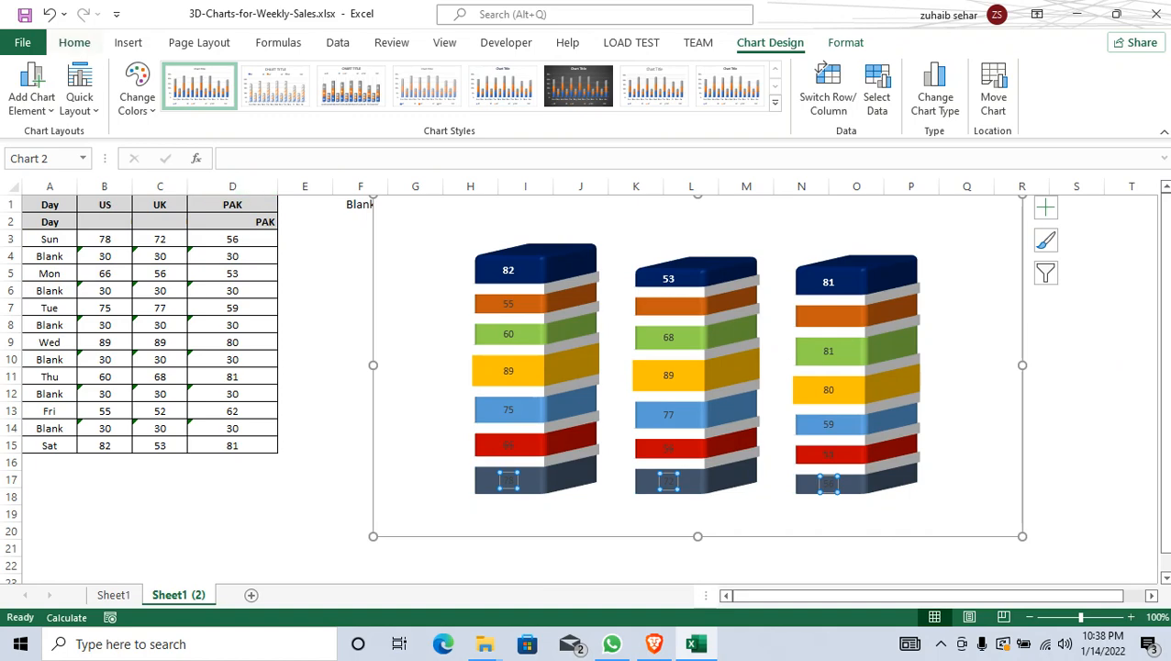
click(74, 42)
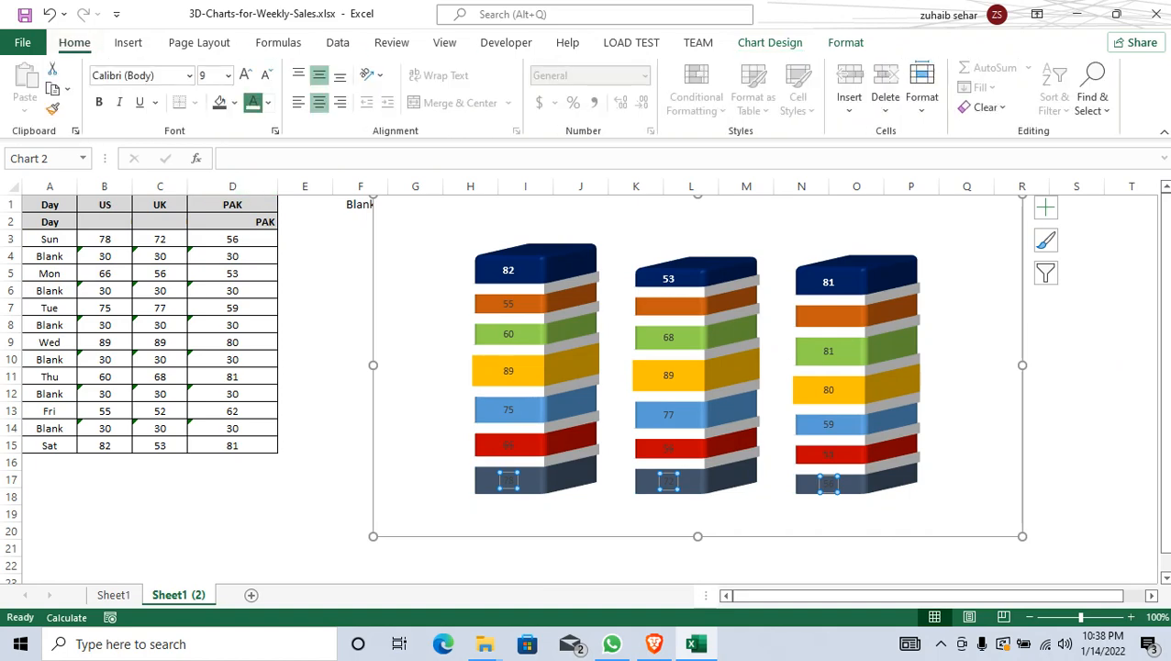
click(99, 102)
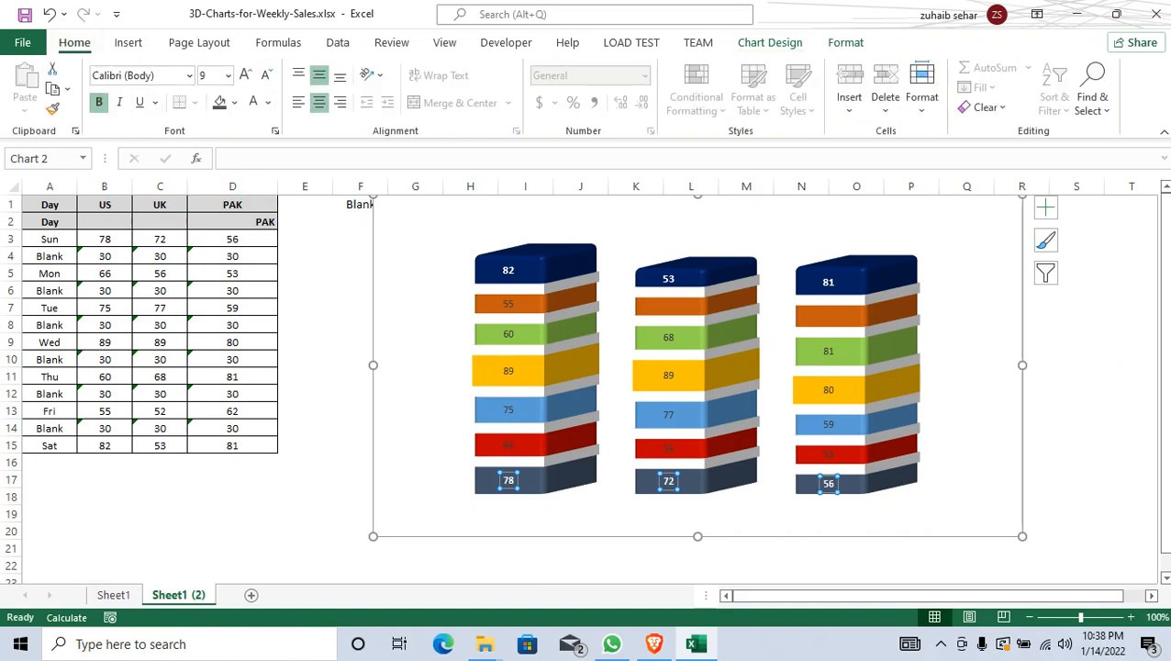
Step: Format the data labels of the red Mon, light blue Tue and yellow Wed series as bold white text
click(509, 445)
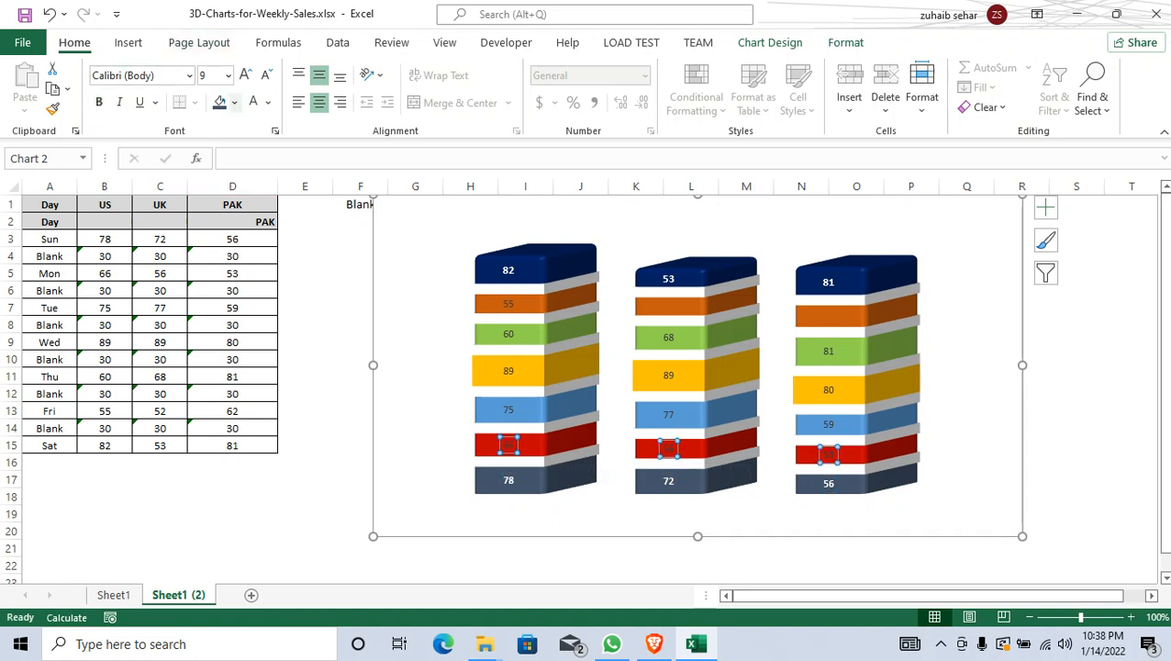
click(99, 102)
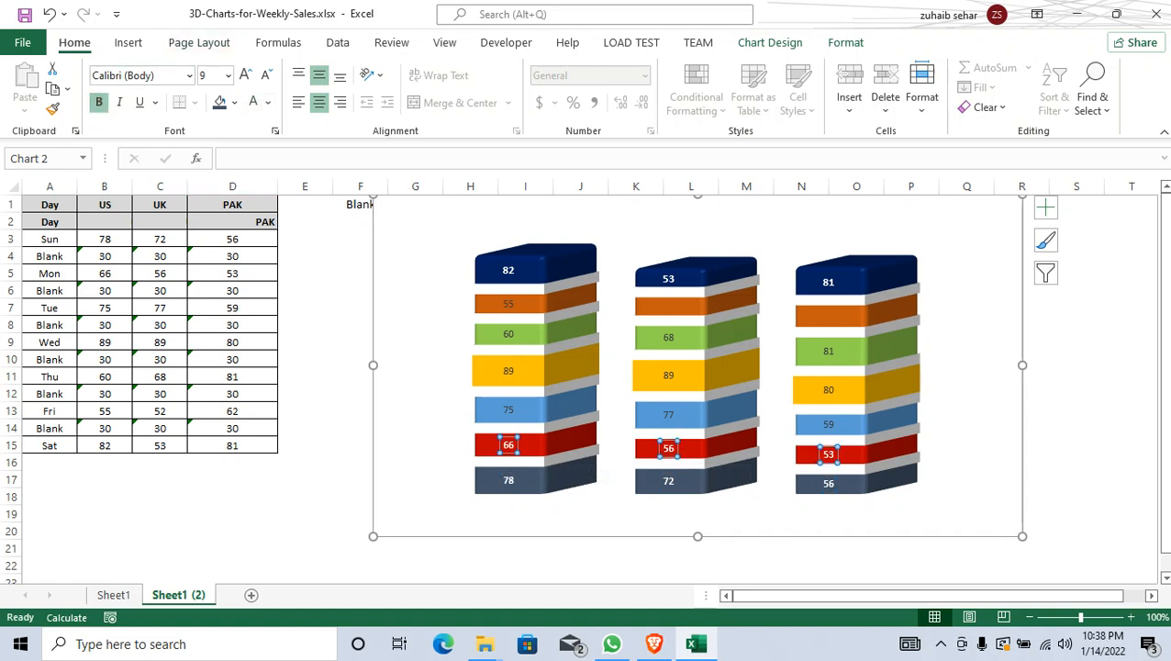
click(508, 410)
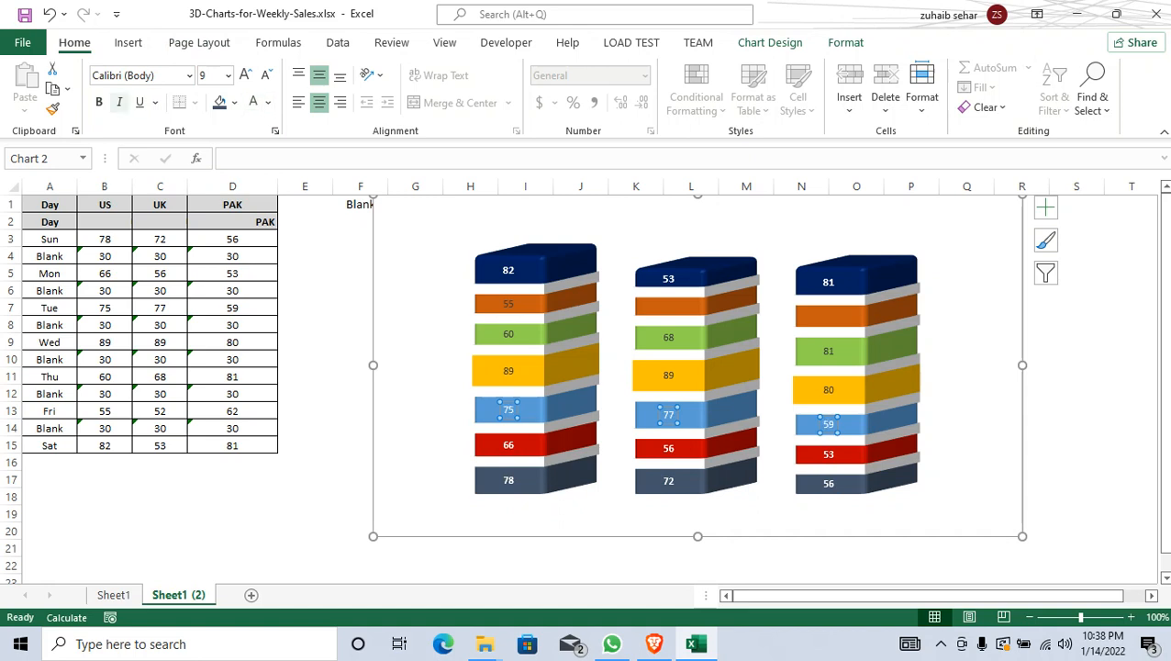
click(99, 102)
click(508, 371)
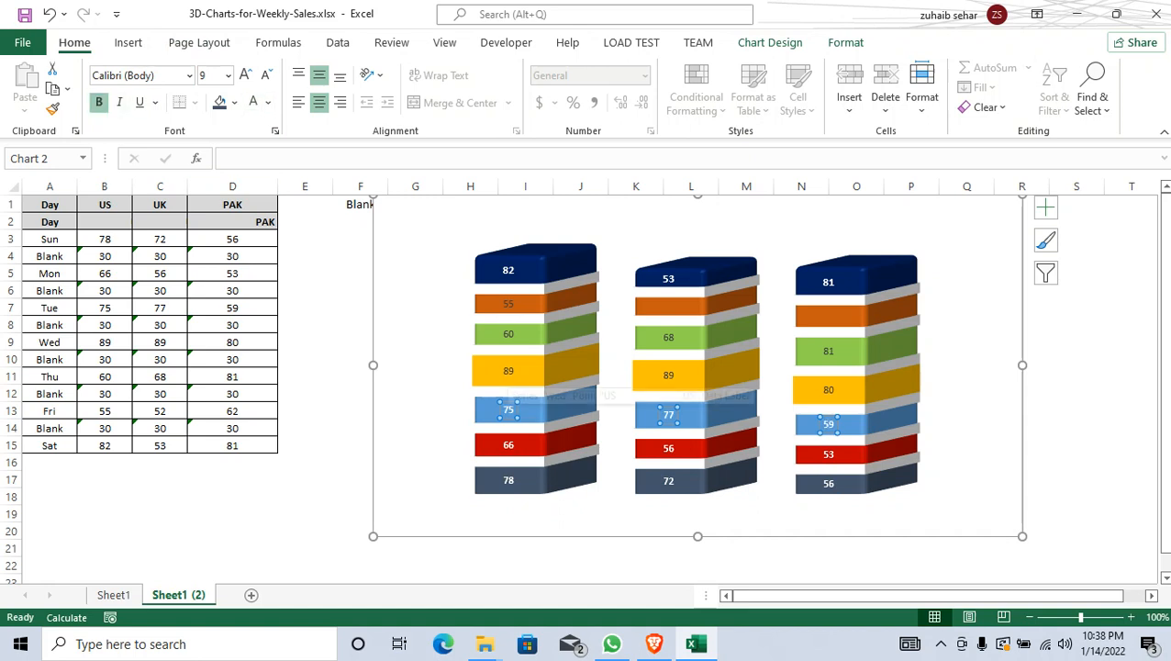
click(99, 102)
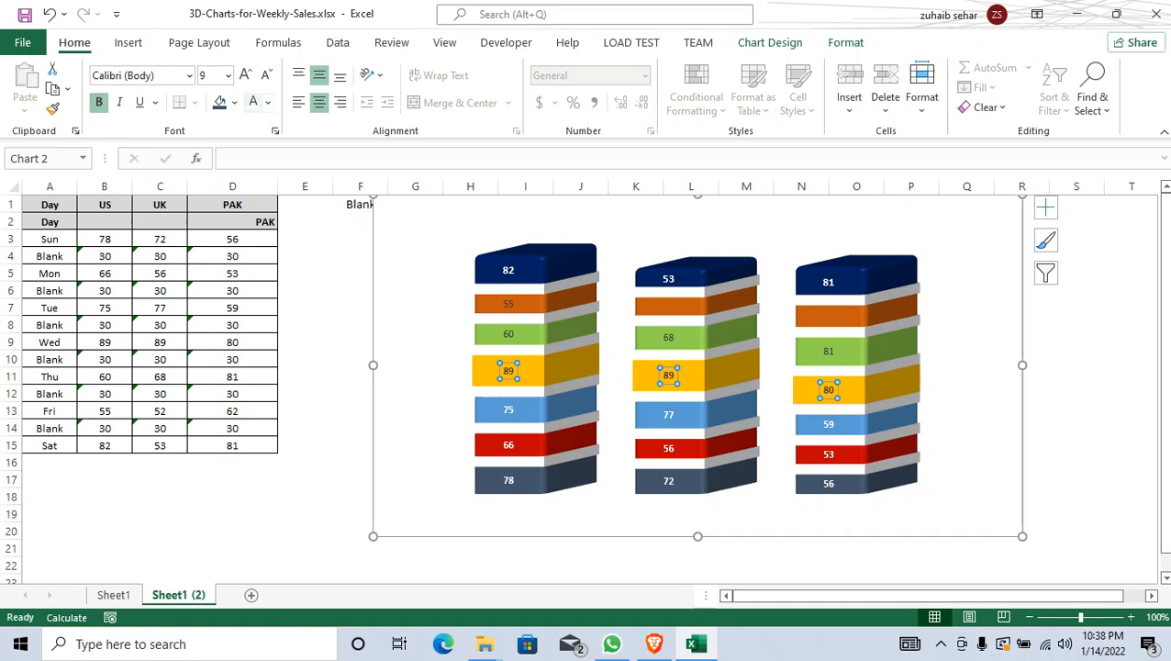
click(254, 102)
Step: Format the data labels of the green Thu and orange Fri series as bold white text, and deselect the chart
click(509, 334)
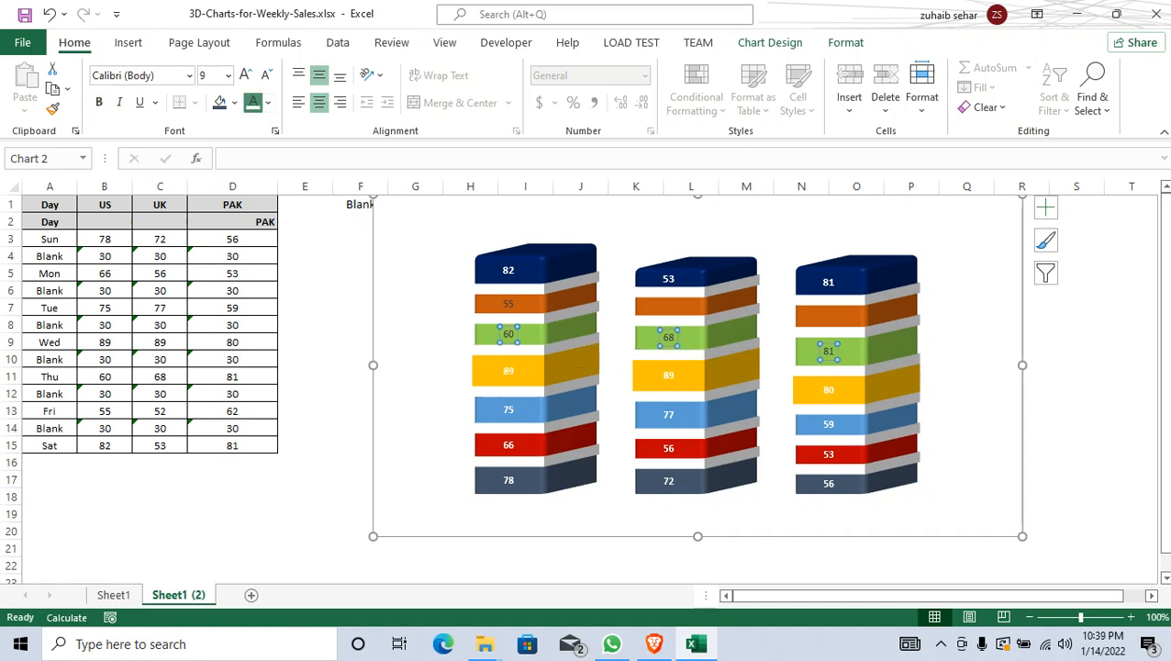
click(253, 102)
click(99, 101)
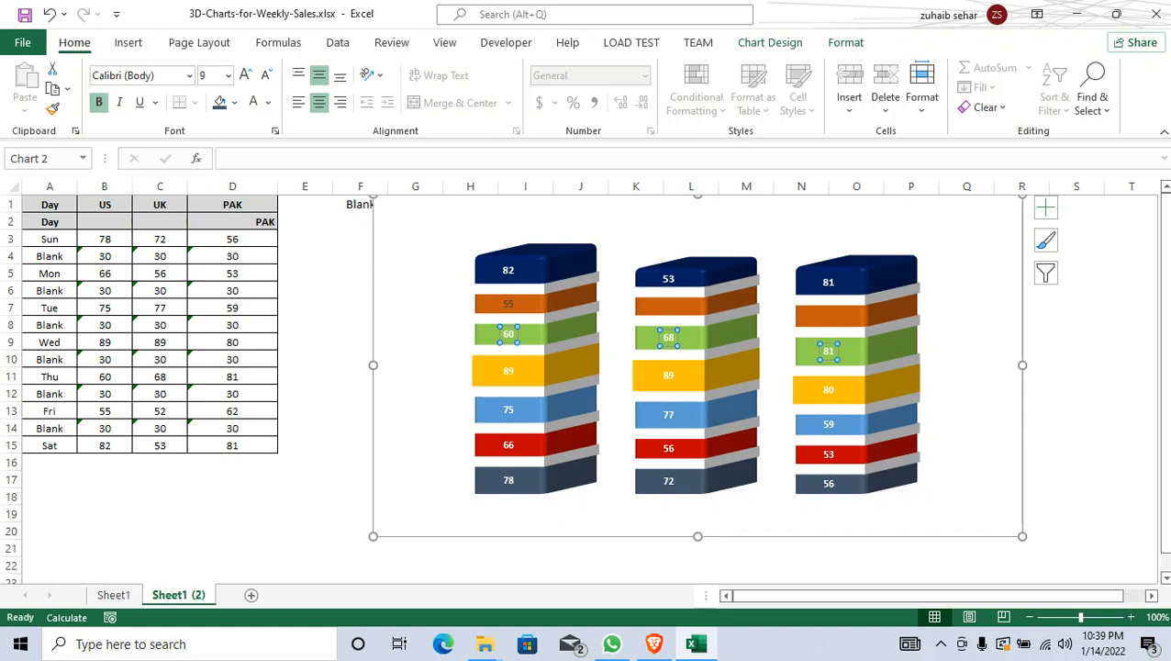
click(508, 304)
click(253, 102)
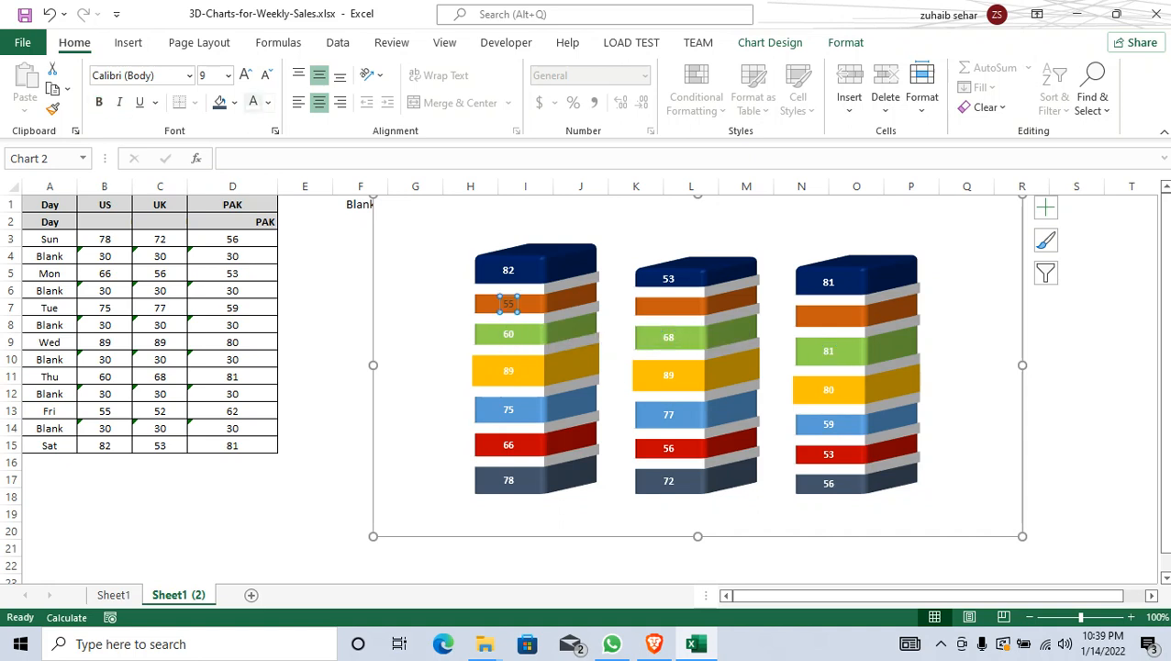
click(99, 102)
click(305, 325)
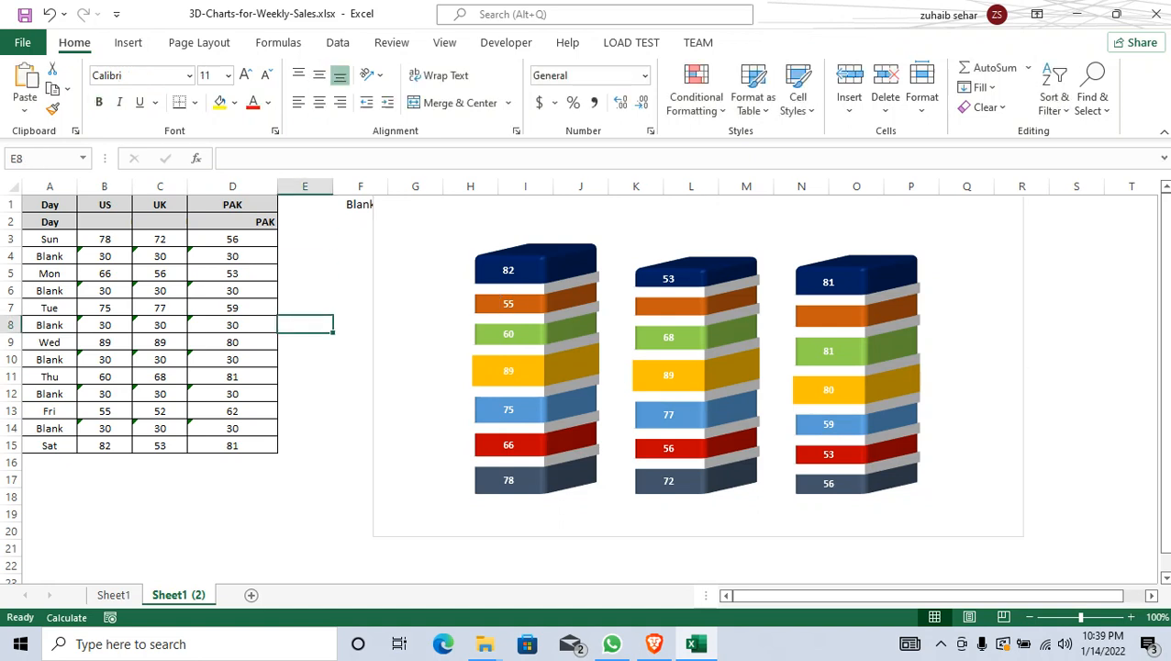
Step: Add a chart title above the columns and change its text to "sale Chart"
click(616, 314)
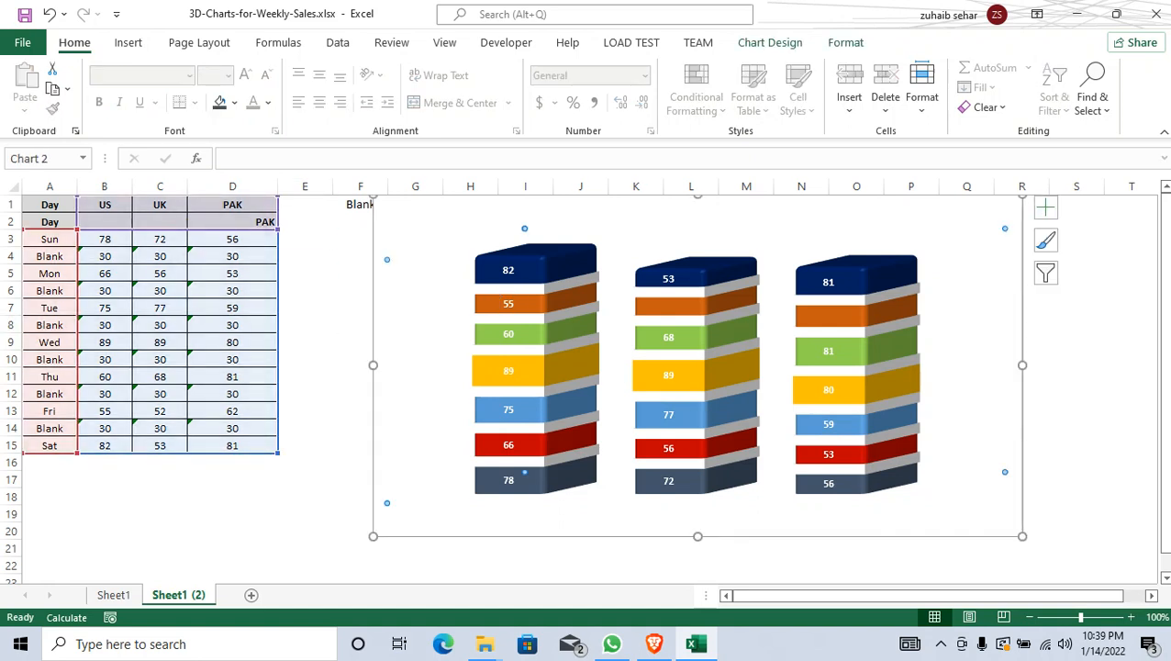
click(1045, 208)
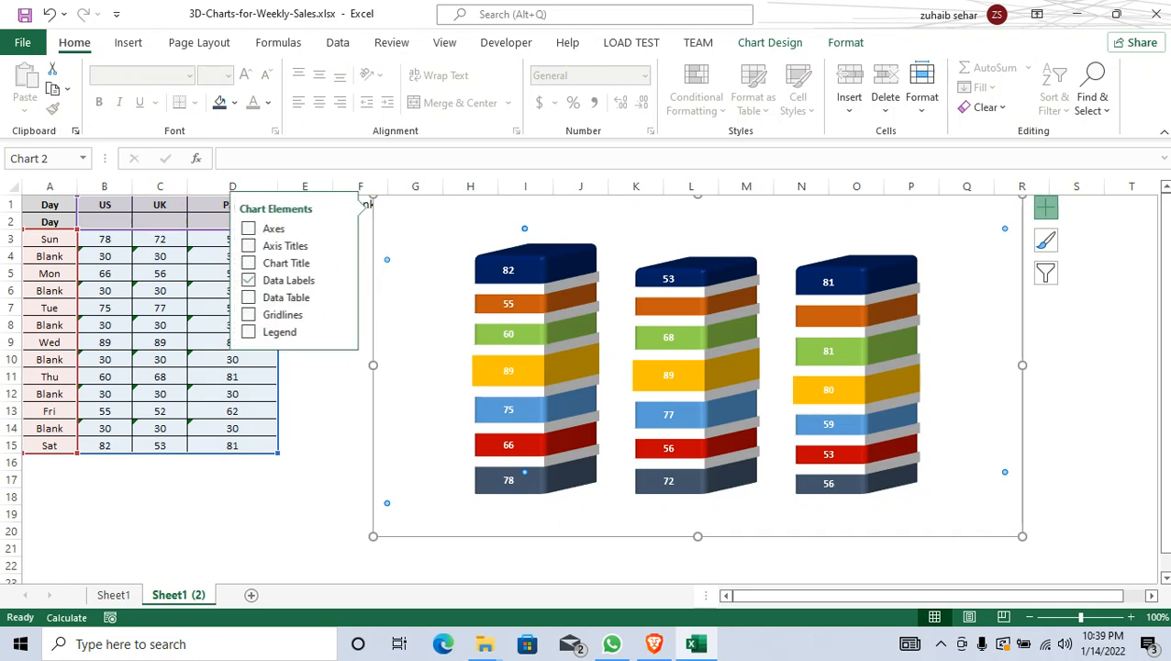
click(249, 246)
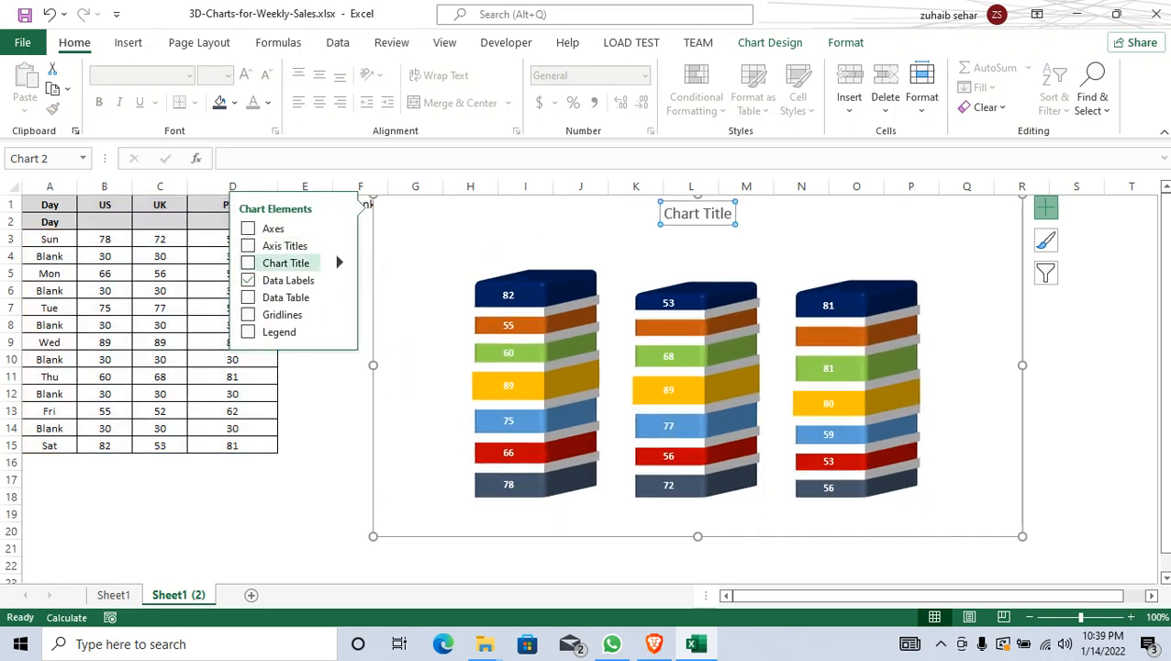
click(248, 262)
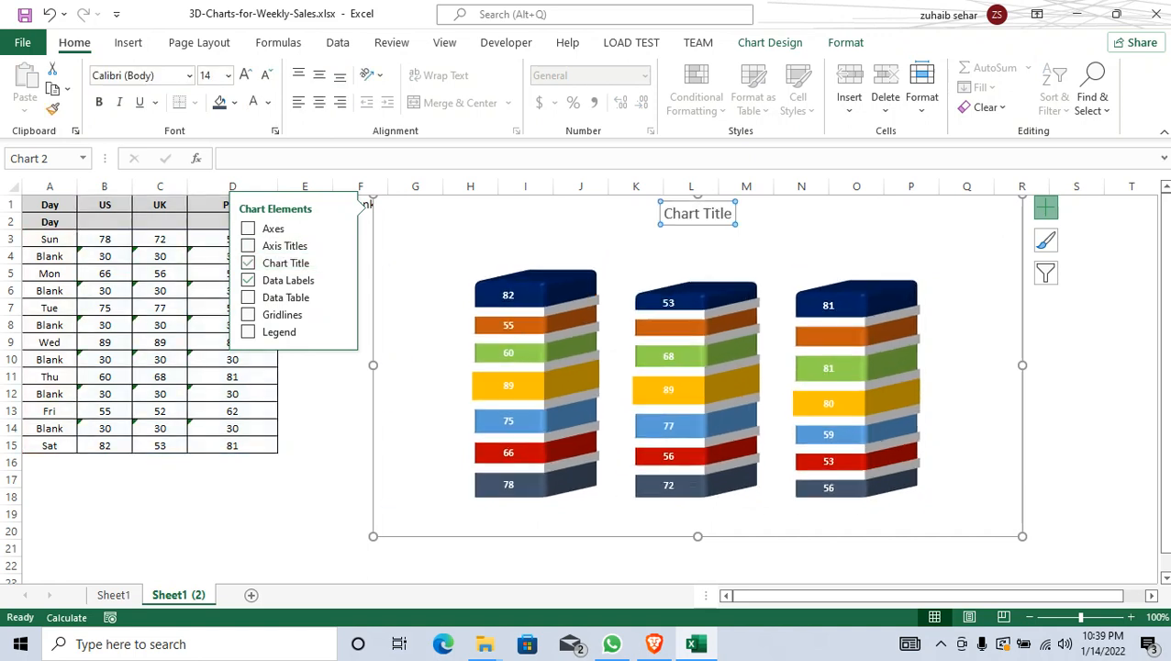
double_click(717, 214)
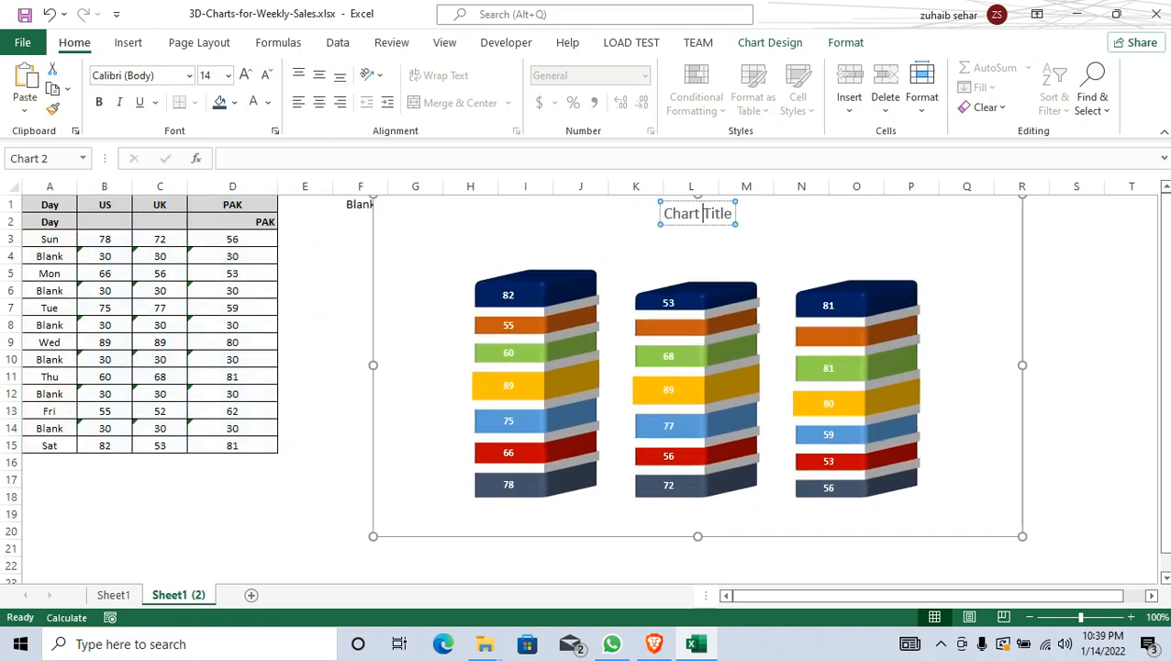
key(BackSpace)
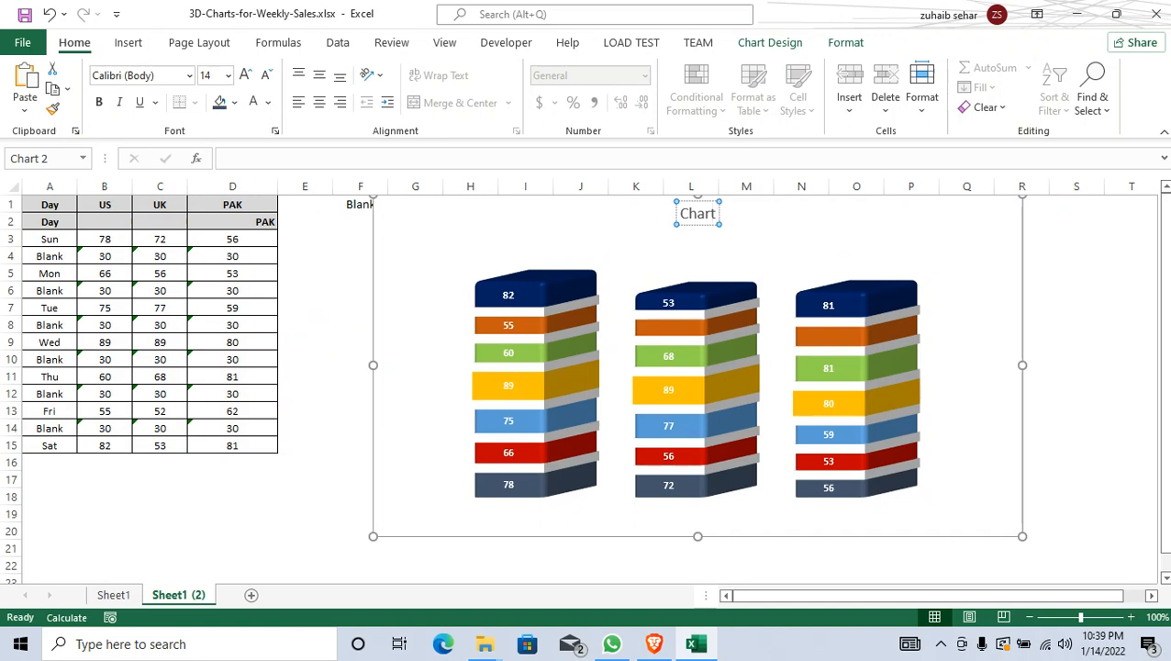
text(sale)
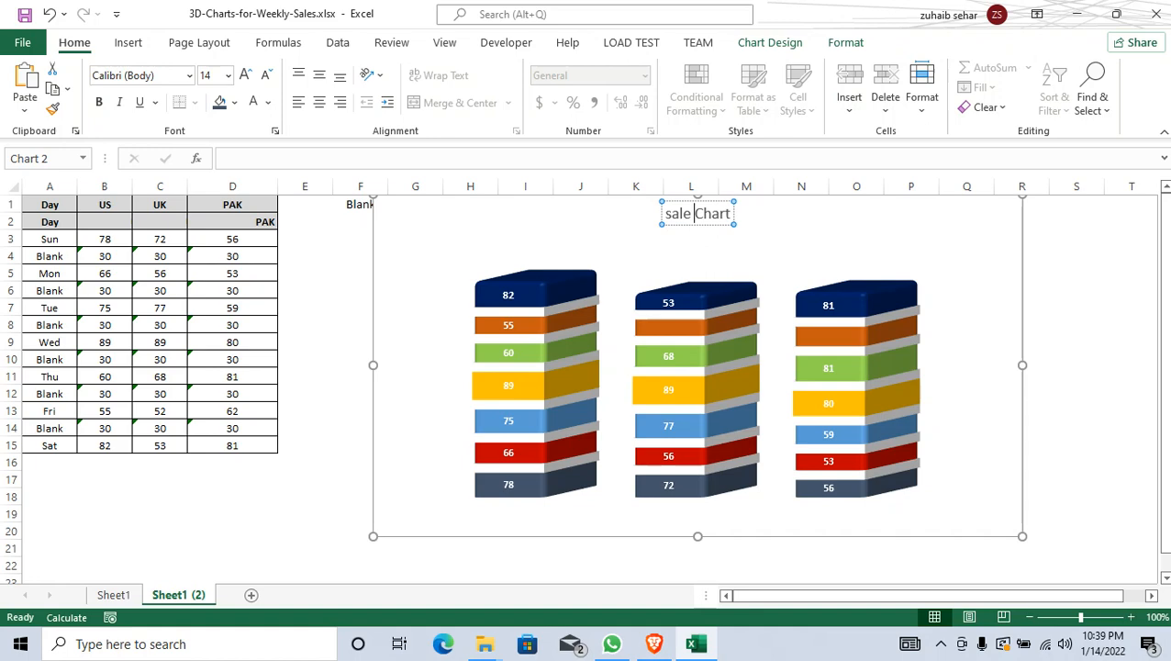
click(1130, 221)
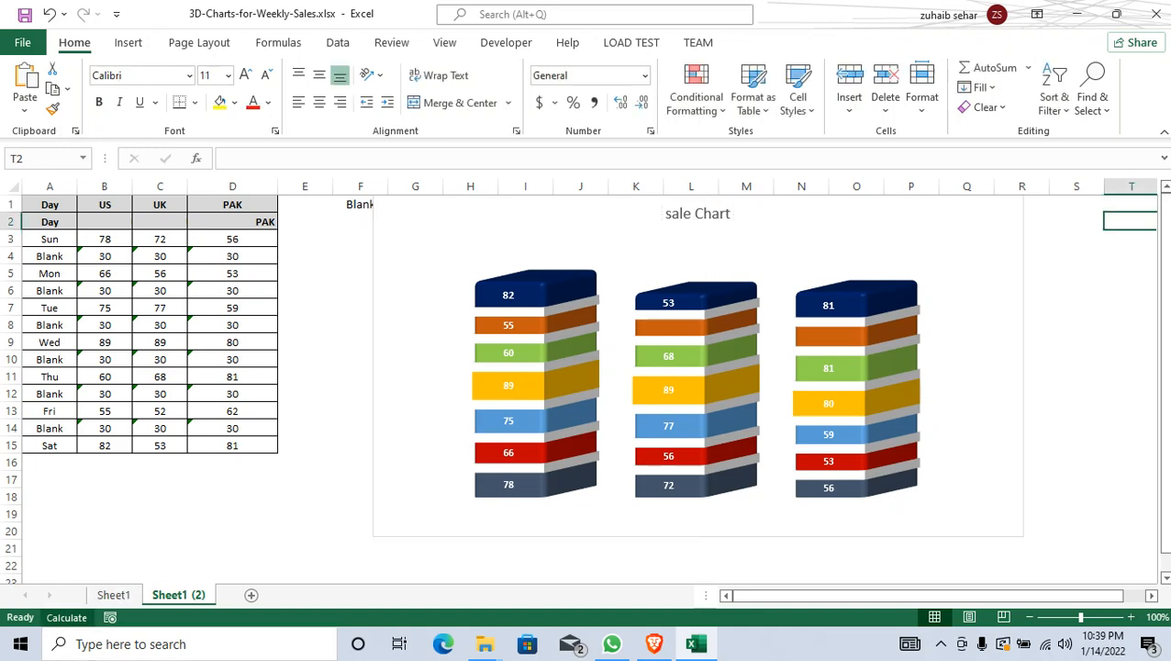
Step: Check the finished chart on Sheet1, and move the chart on Sheet1 (2) clear of the Blank value in G1
click(113, 595)
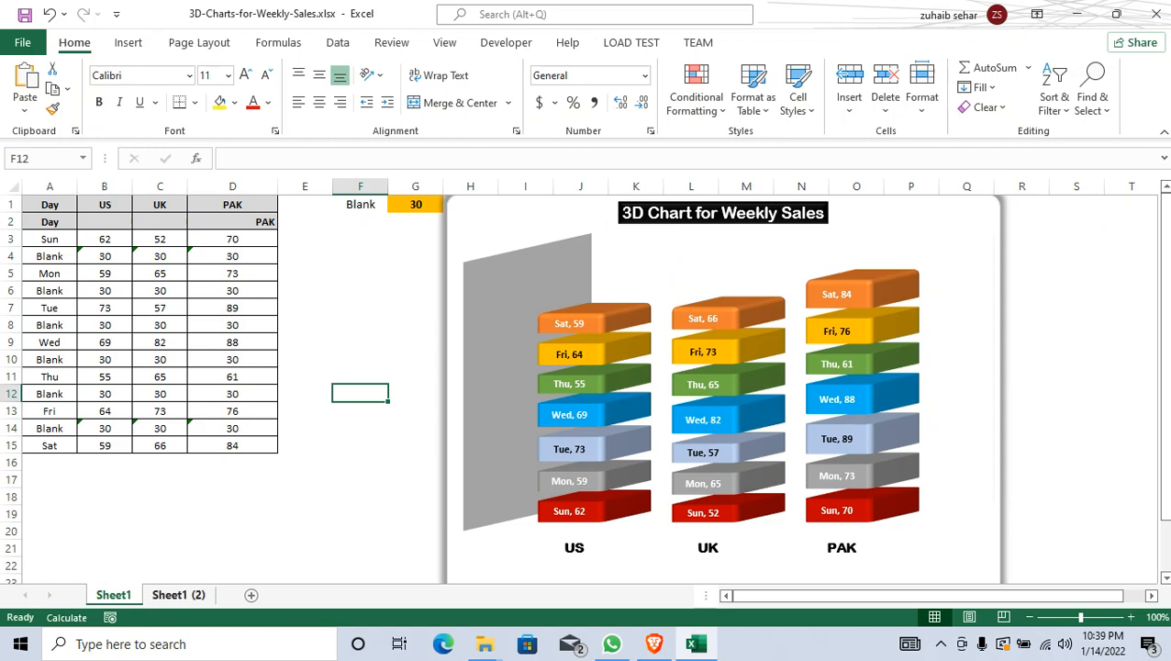
click(178, 594)
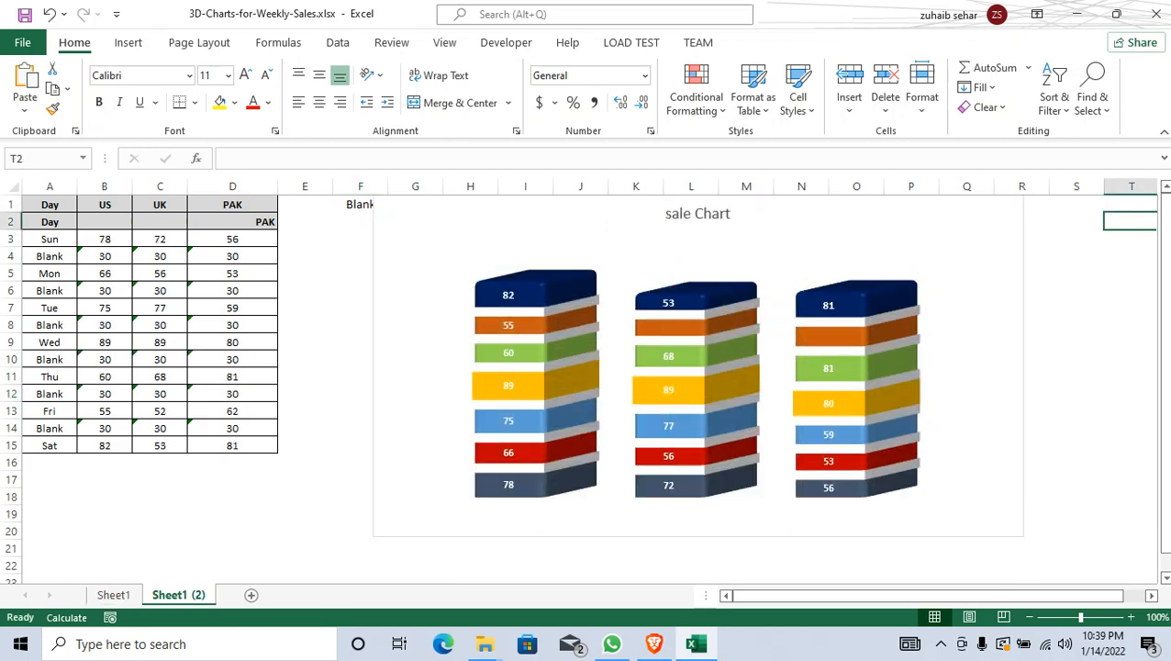
drag(787, 249, 937, 267)
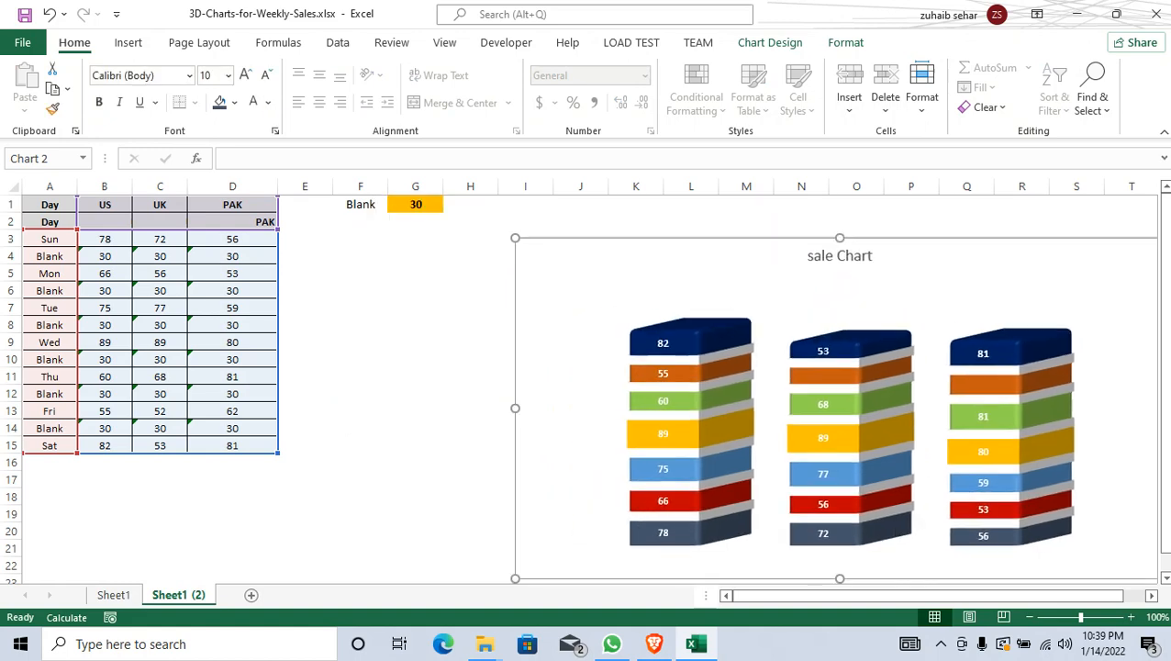
Step: Try 40 and 100 as the Blank spacer value in cell G1
click(415, 205)
text(40)
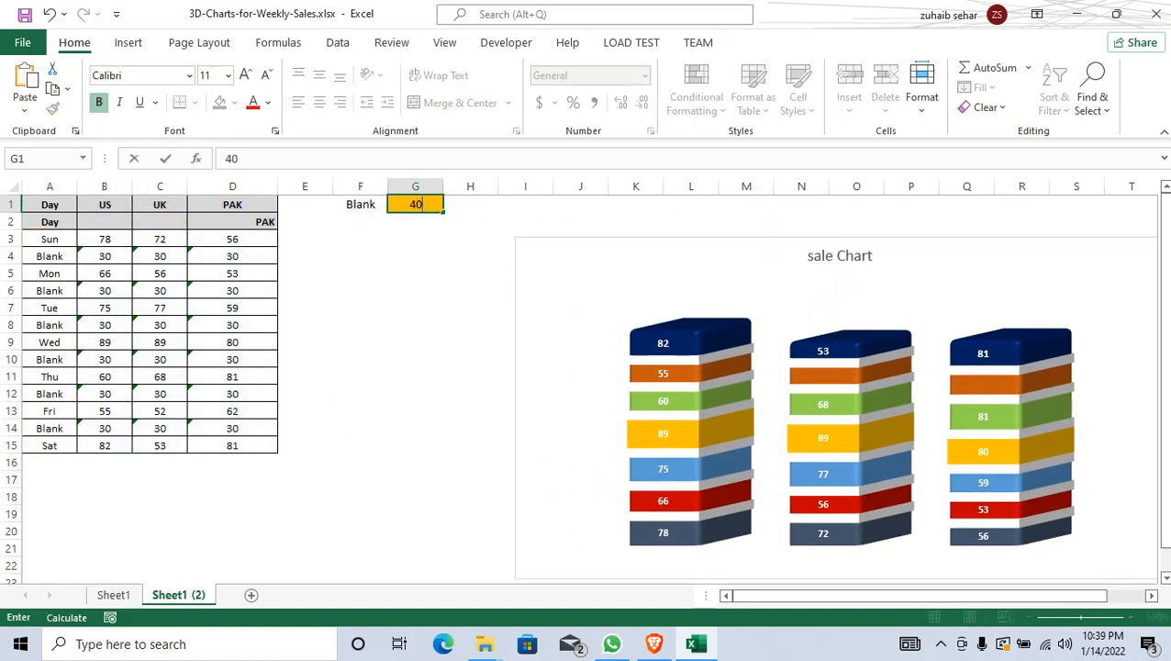
key(Return)
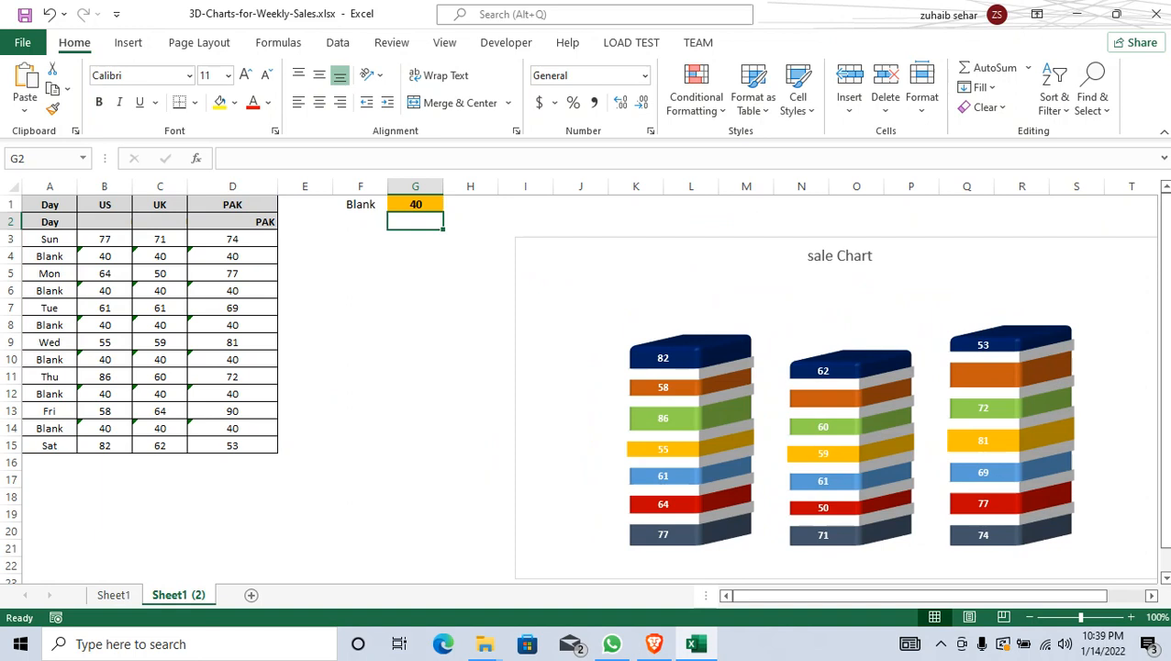
click(415, 205)
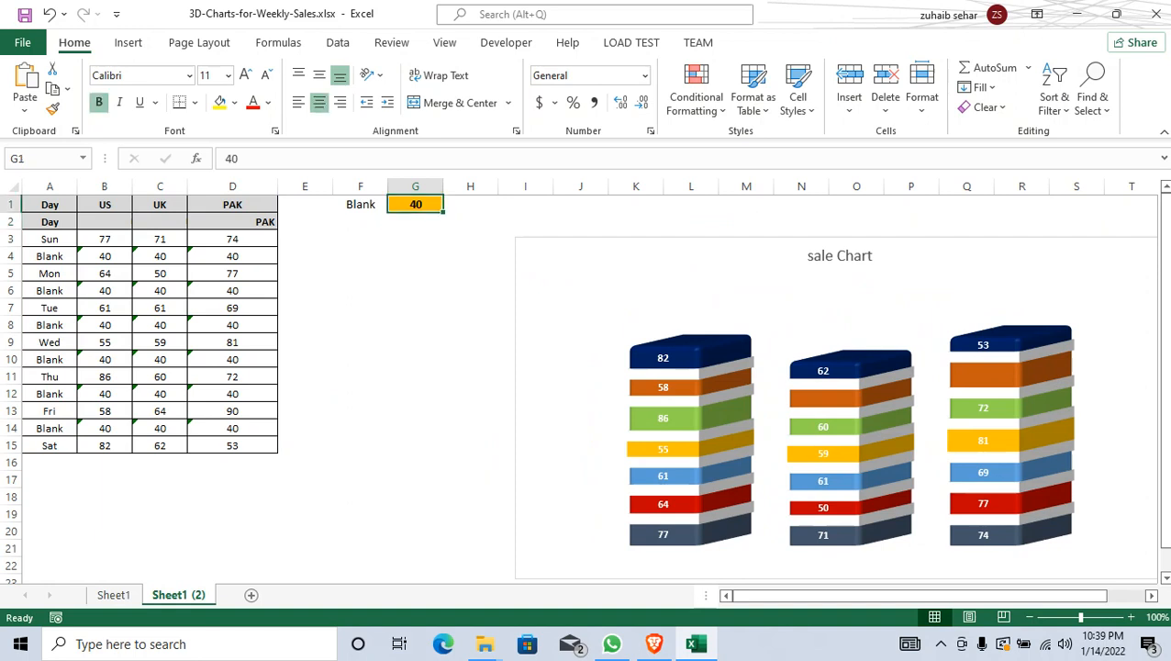
text(100)
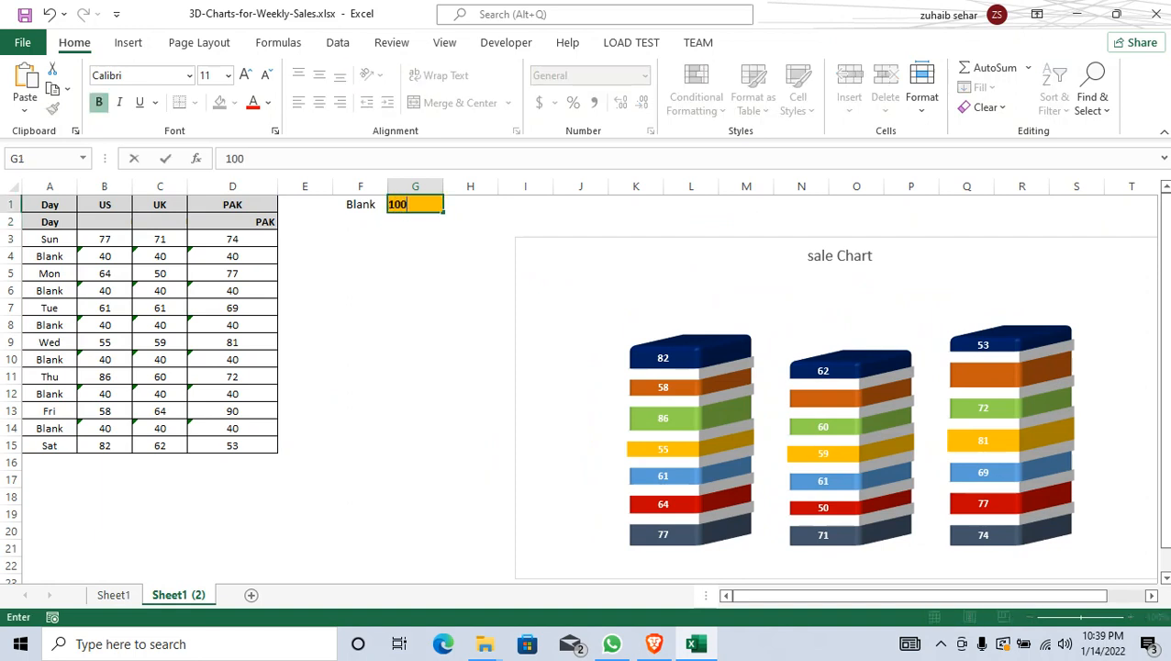
key(Return)
Step: Set the Blank spacer value in cell G1 to 20
click(415, 204)
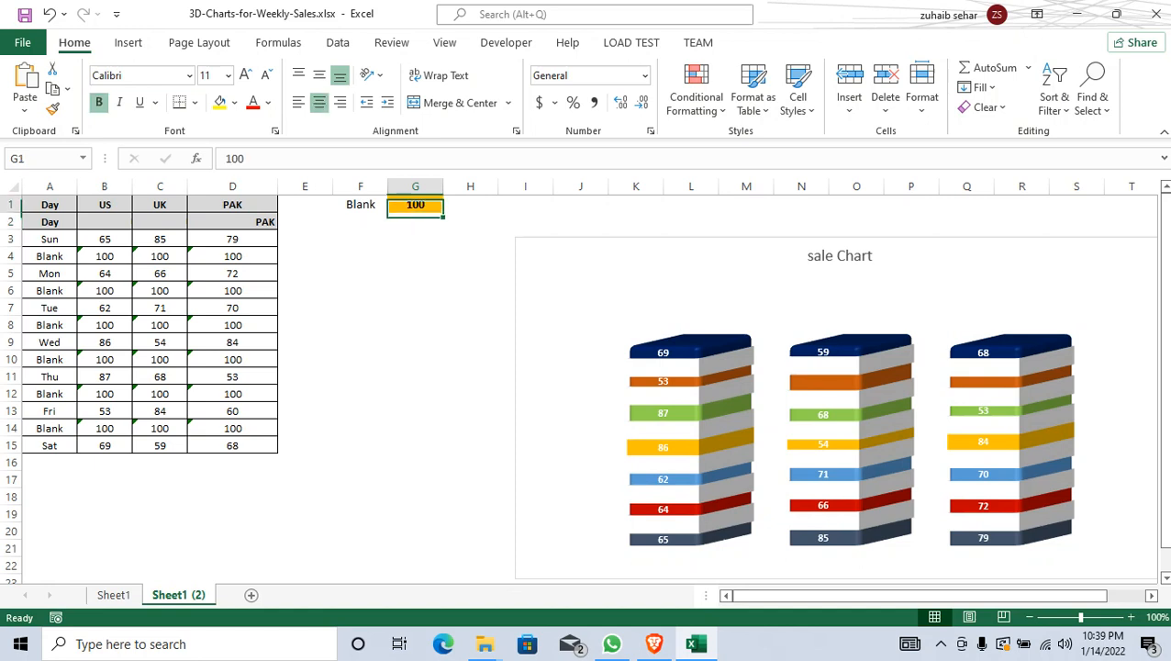
text(20)
key(Return)
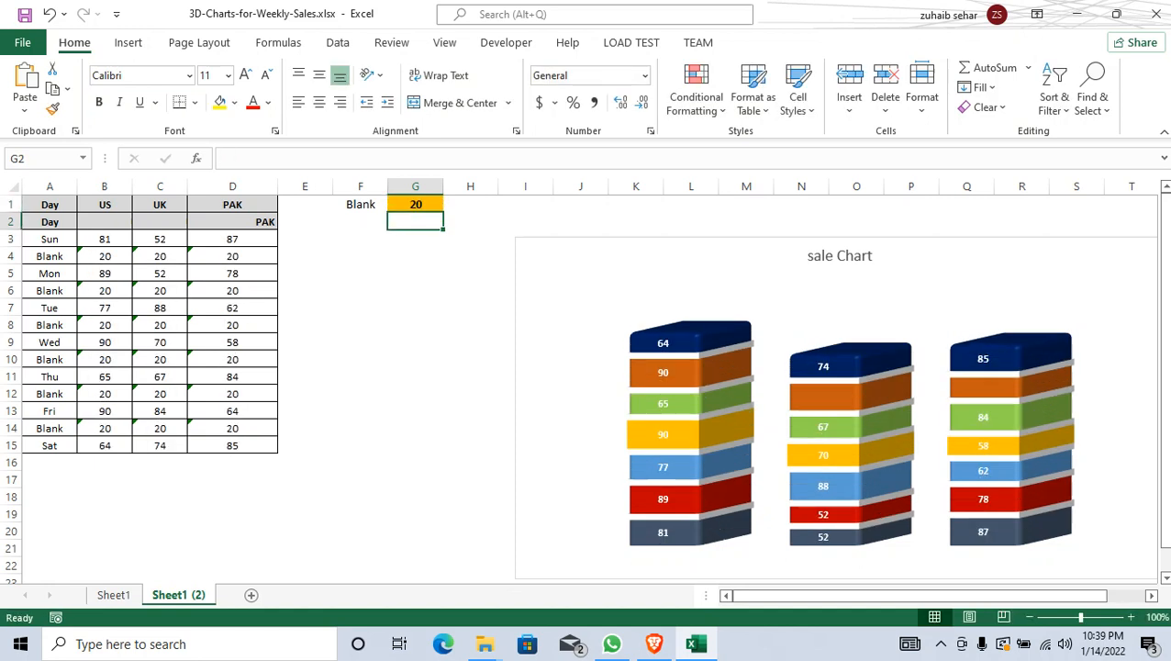
click(771, 321)
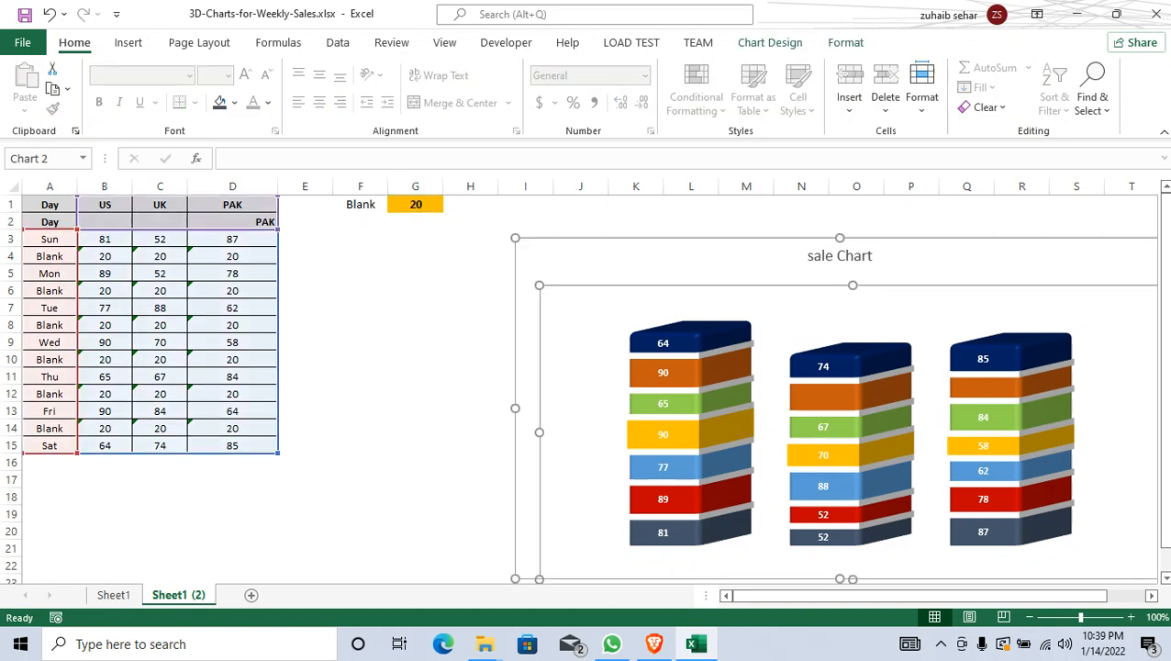
click(360, 256)
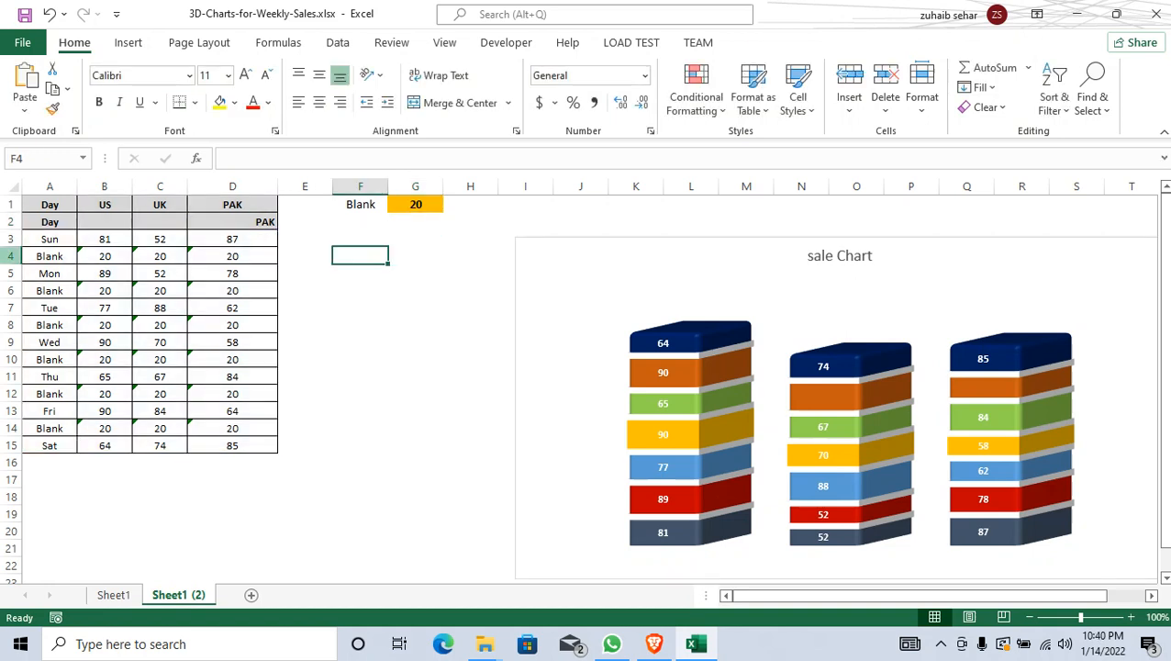
Step: Hide the Blank rows 4, 6, 8, 10 and 12 of the sales table
click(10, 256)
ctrl+click(10, 289)
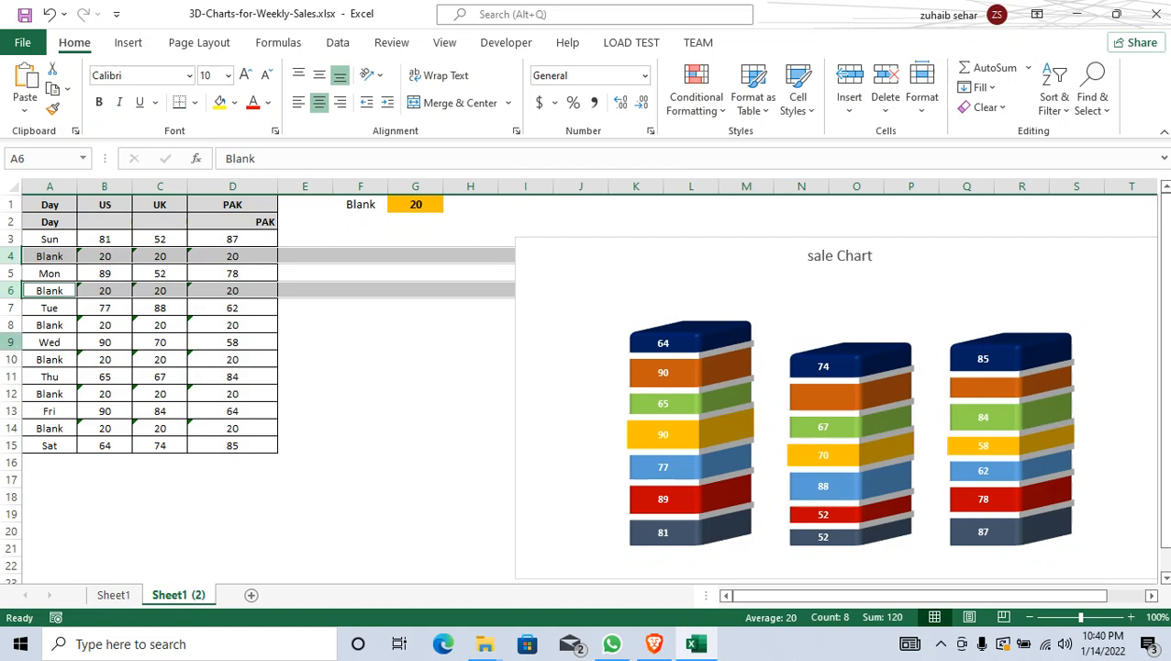
ctrl+click(10, 324)
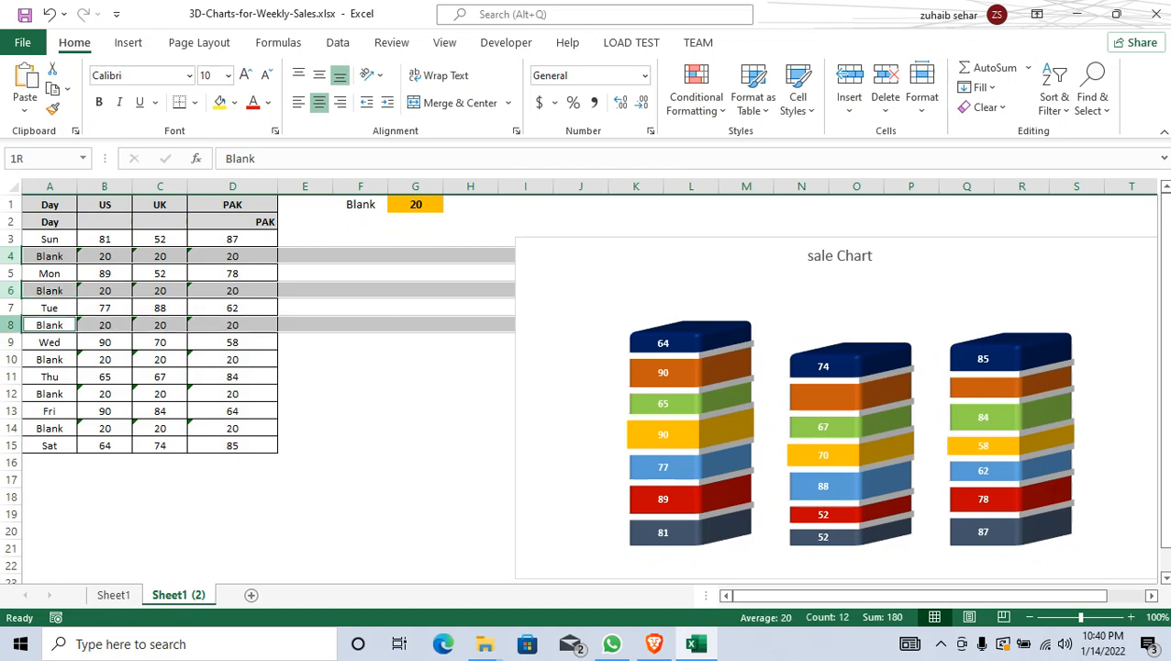
ctrl+click(10, 359)
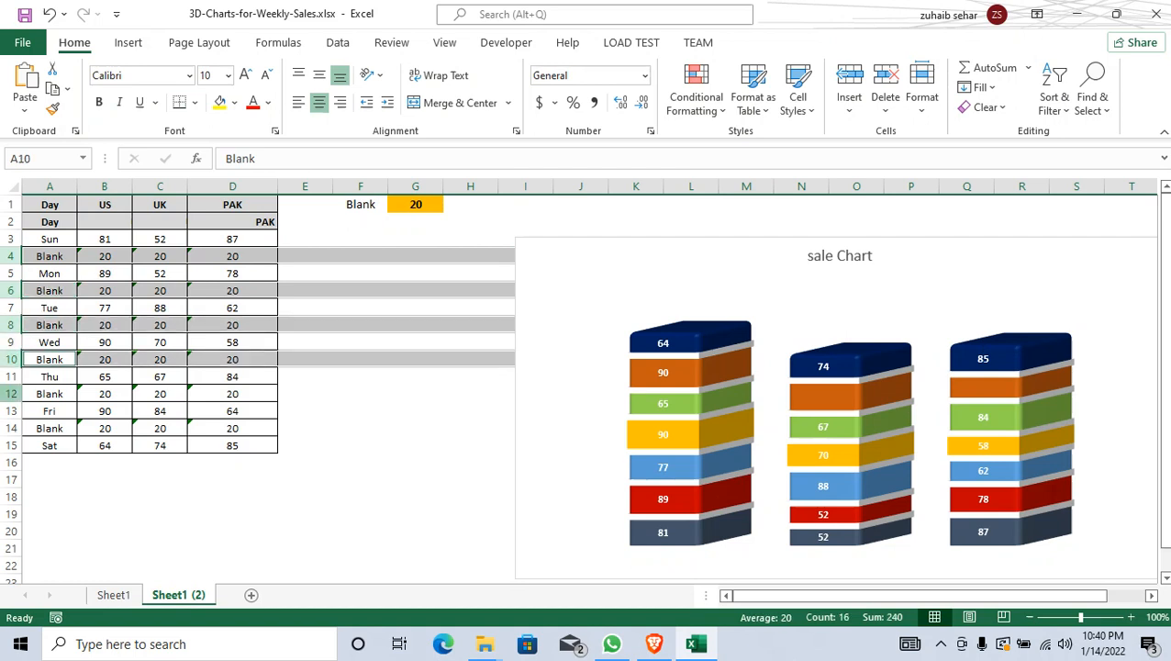
ctrl+click(10, 393)
right_click(10, 394)
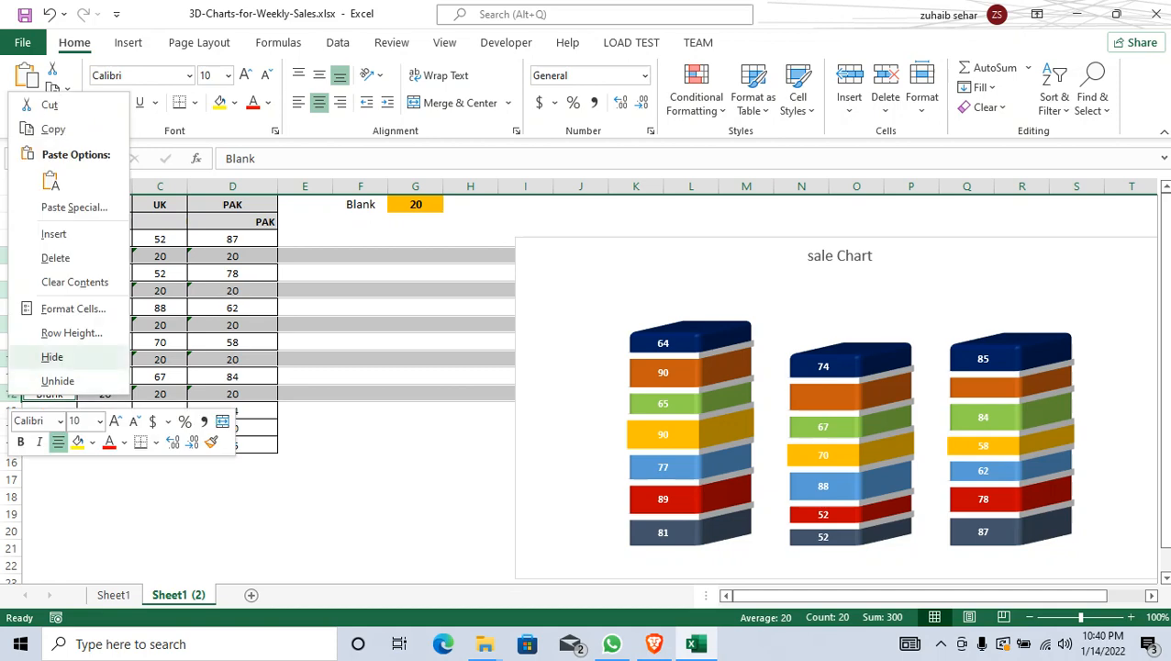
click(52, 357)
Step: Enter a temporary "q" in cell G15 to recalculate the sales figures, and clear the cell
click(415, 341)
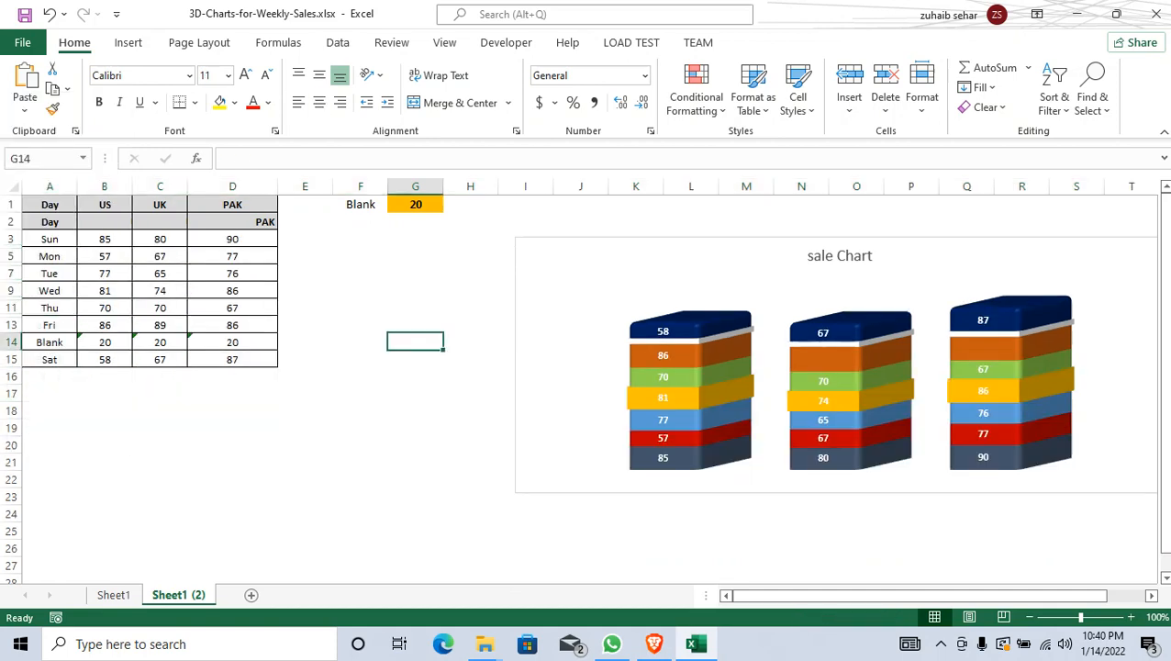
key(Down)
text(q)
key(Return)
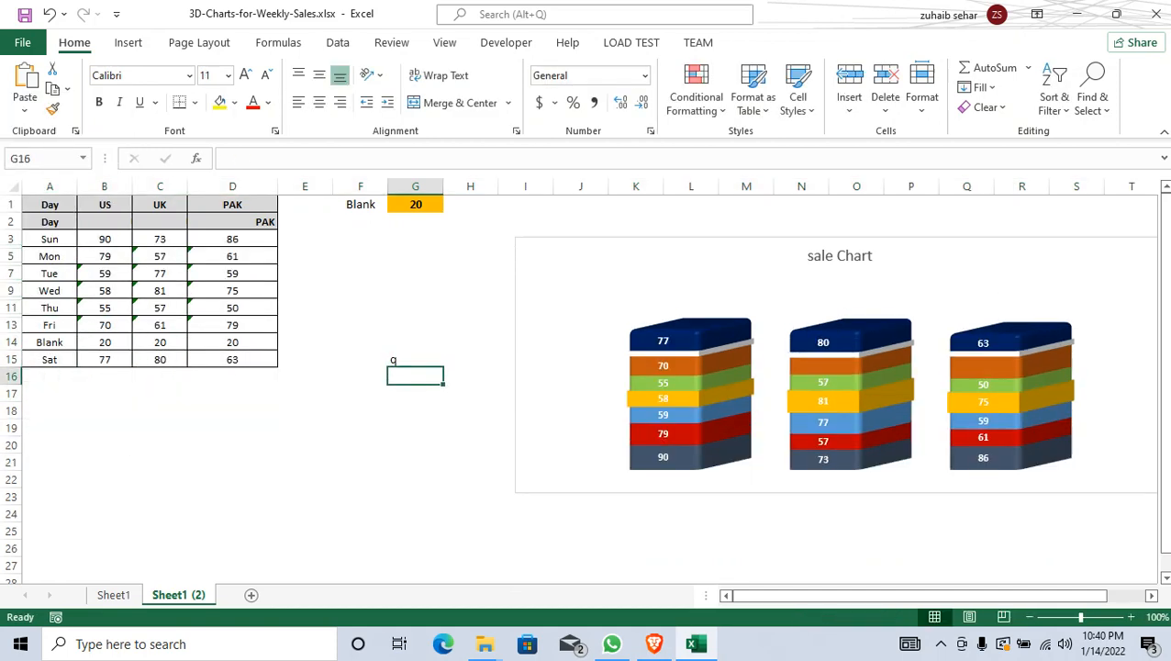
key(Up)
key(Delete)
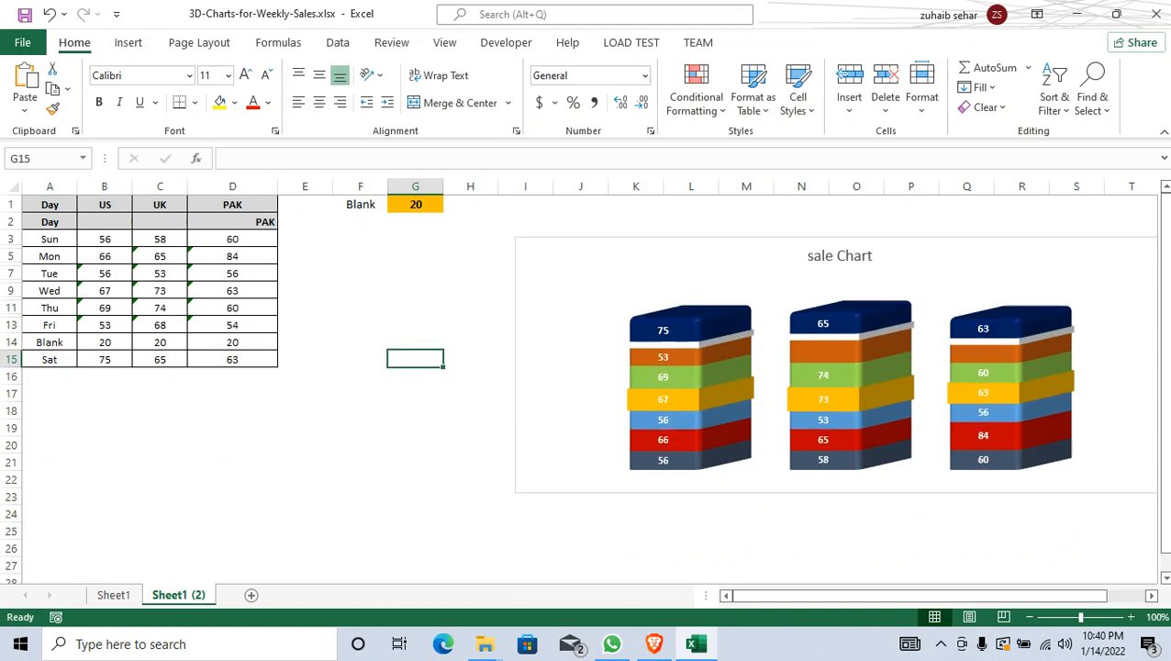
Step: Undo the temporary cell entry and the hiding of the Blank rows in the sales table
key(ctrl+z)
key(ctrl+z)
key(ctrl+z)
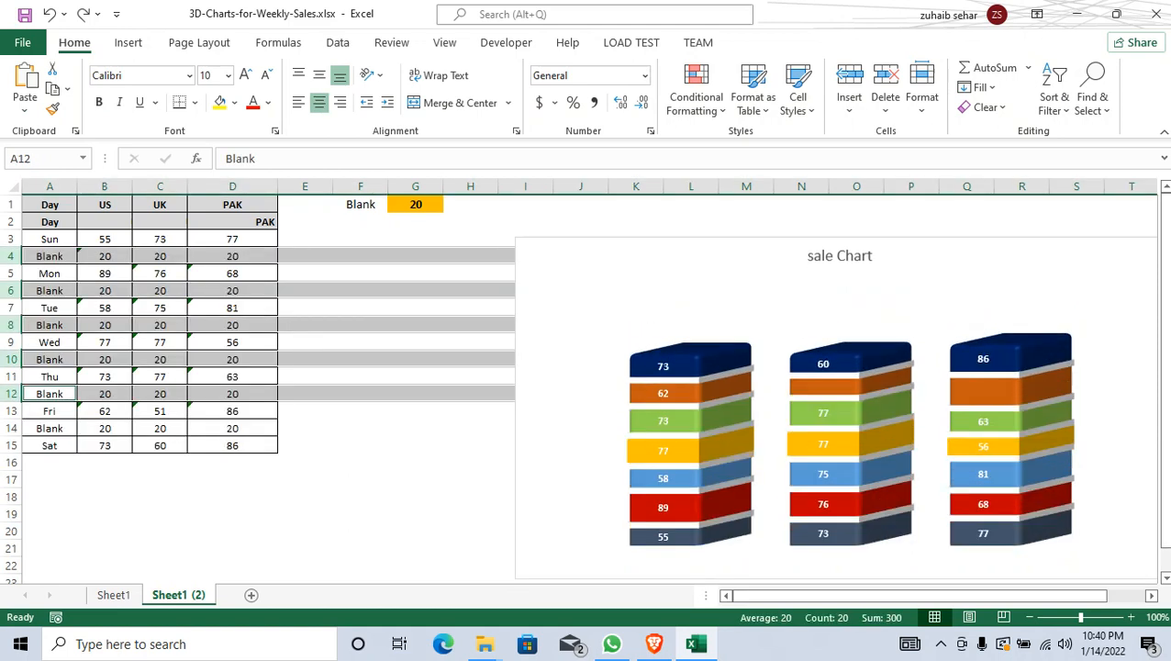
click(305, 376)
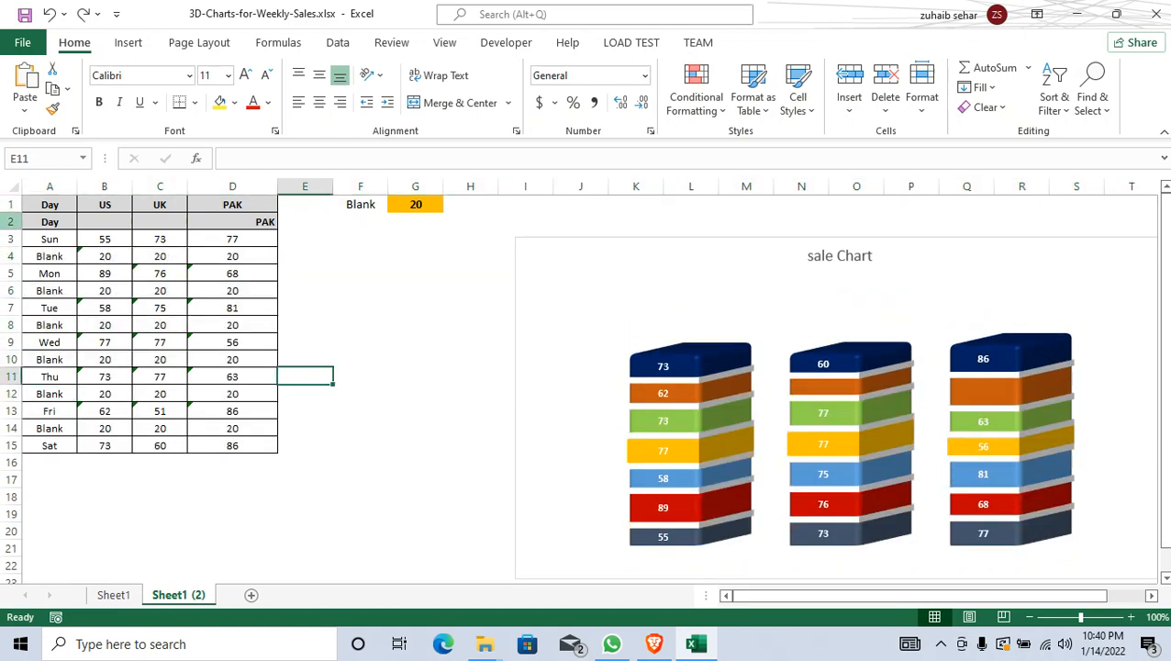
Step: Delete the duplicate header row 2 from the sales table
right_click(11, 221)
click(50, 384)
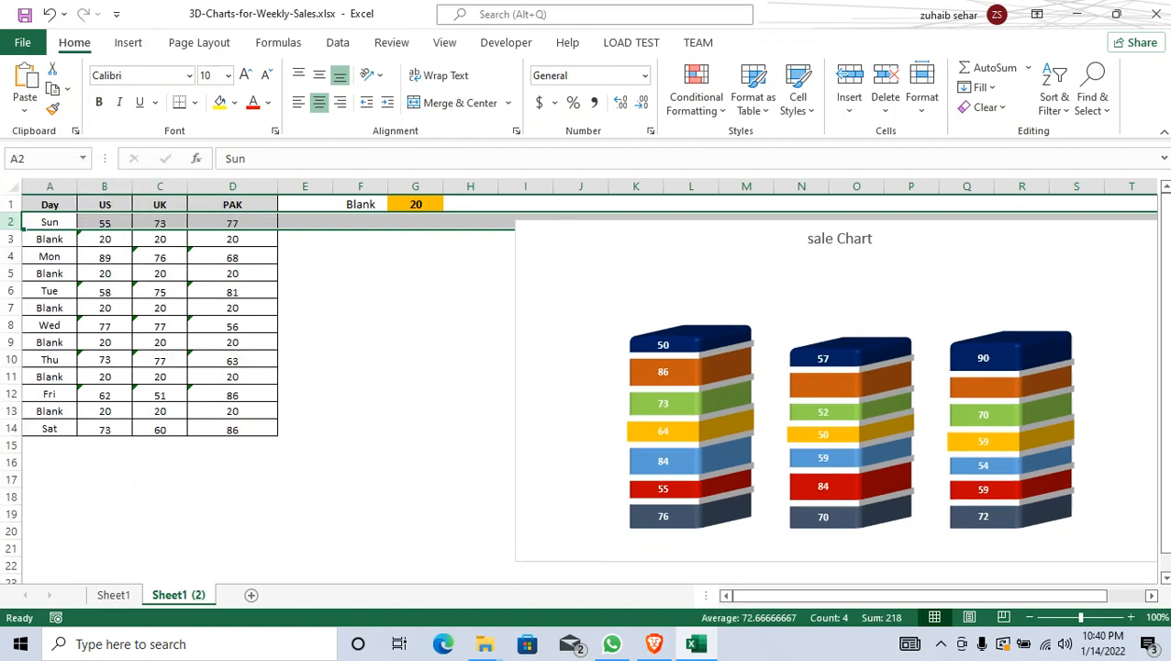
click(305, 376)
Step: Set the Blank spacer value in cell G1 to 30 and move the sales chart slightly up and to the right
click(416, 205)
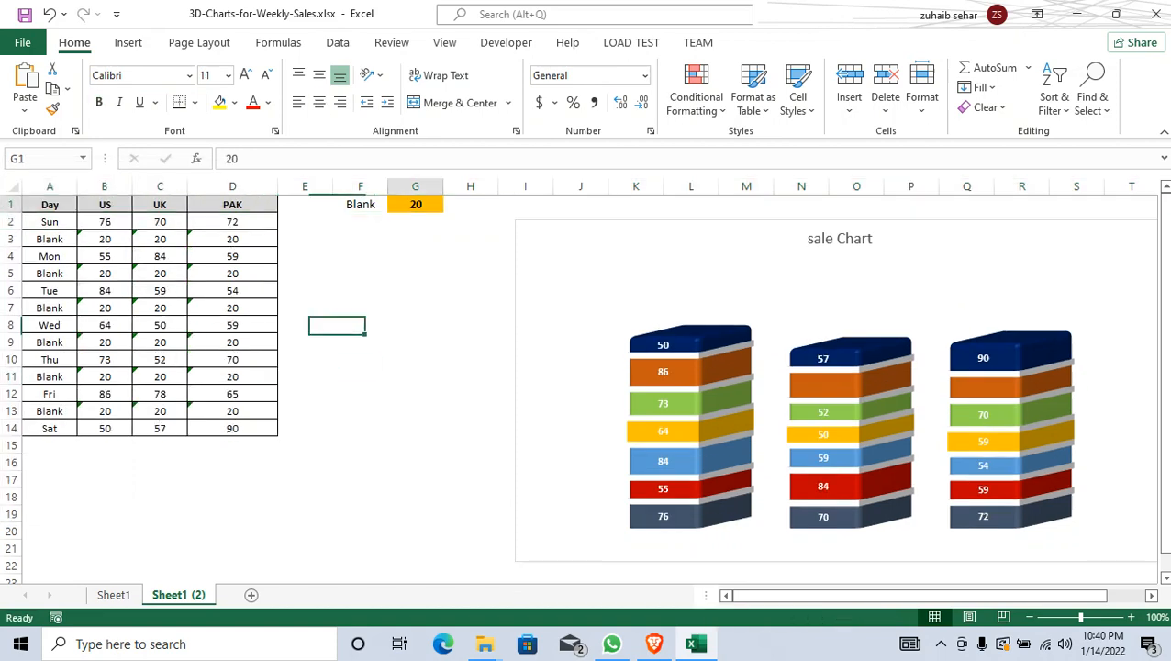
text(30)
key(Return)
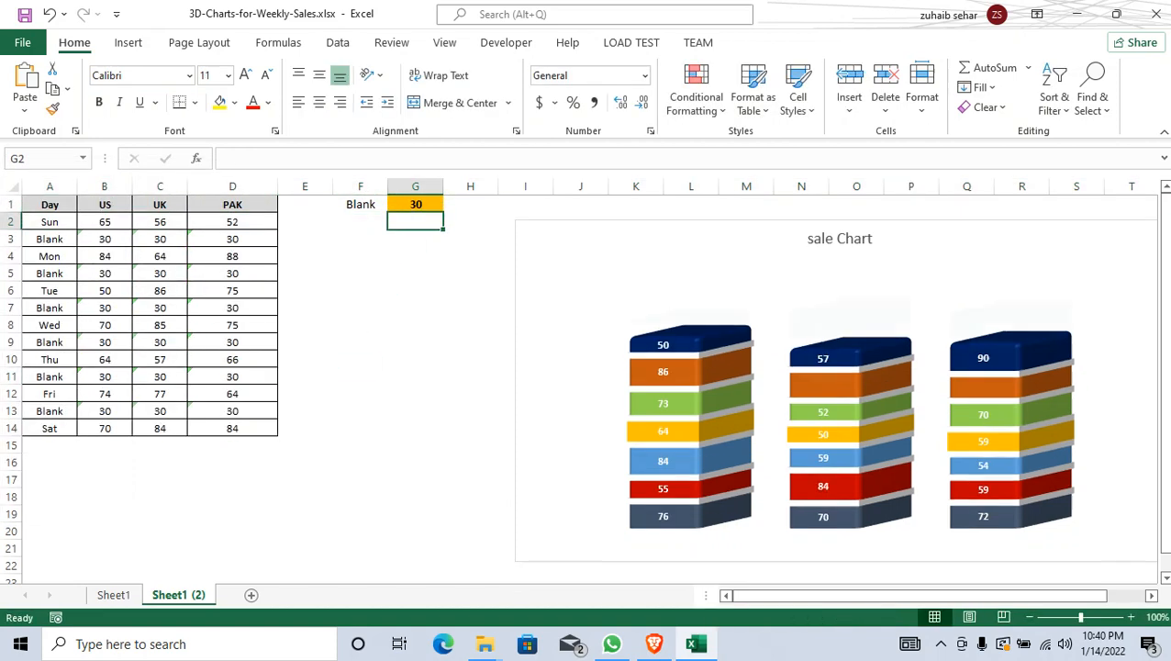
mouse_move(596, 268)
mouse_down()
mouse_move(456, 243)
mouse_move(612, 257)
mouse_up()
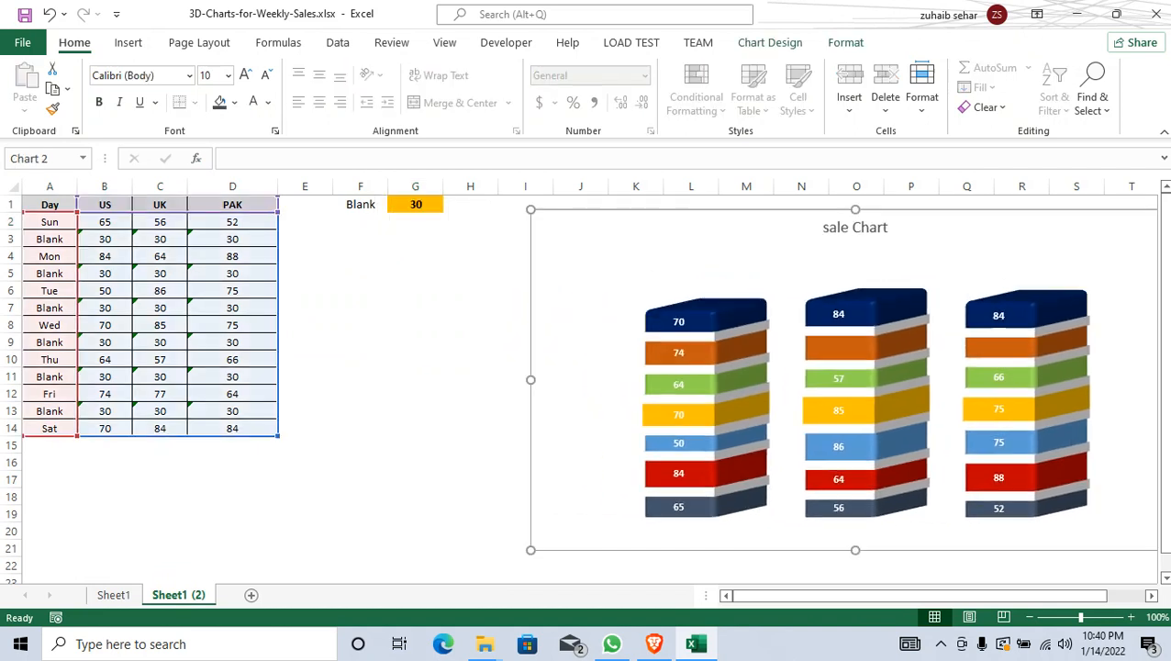
click(415, 205)
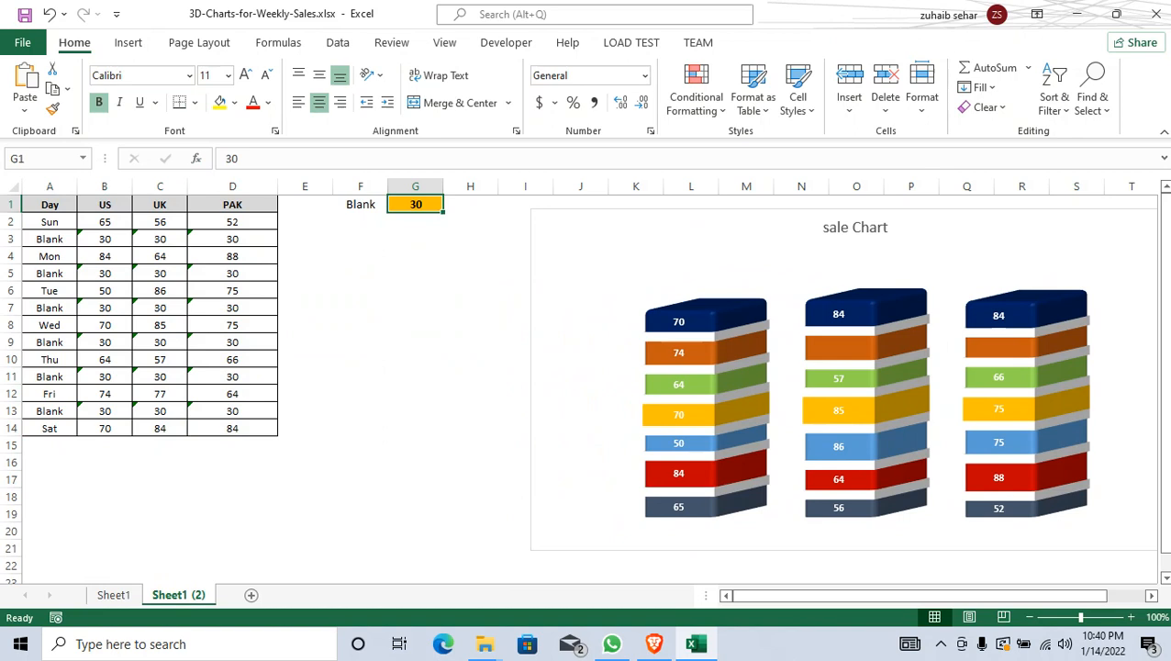
text(4-)
key(Return)
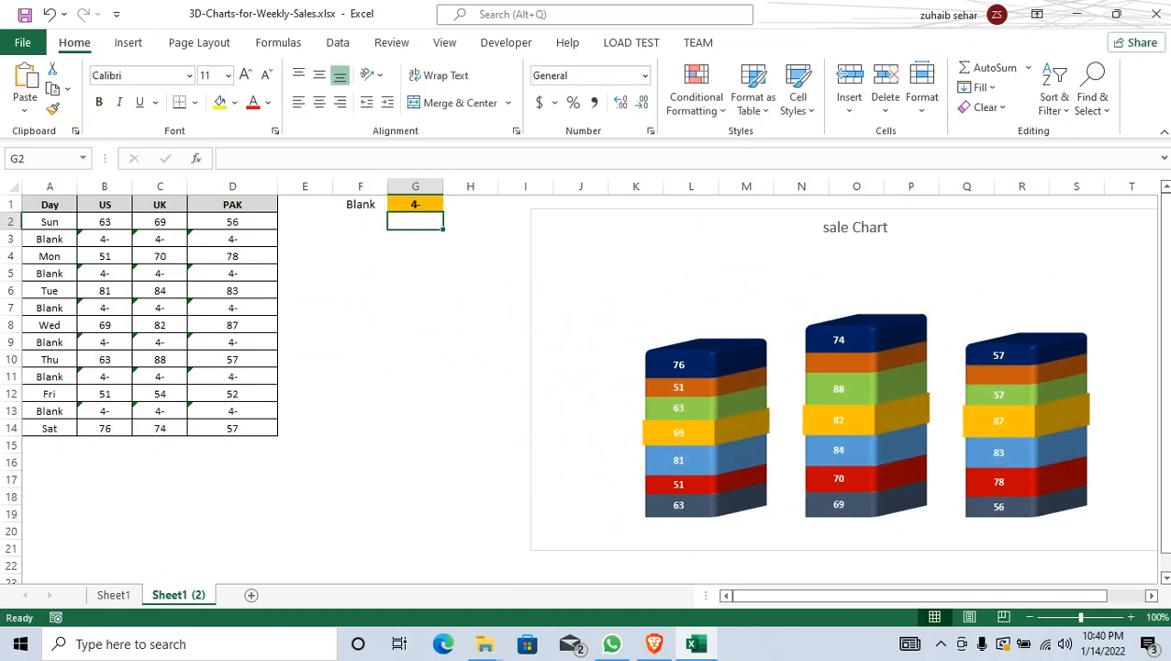
Step: Set the Blank spacer value in cell G1 to 50
click(415, 205)
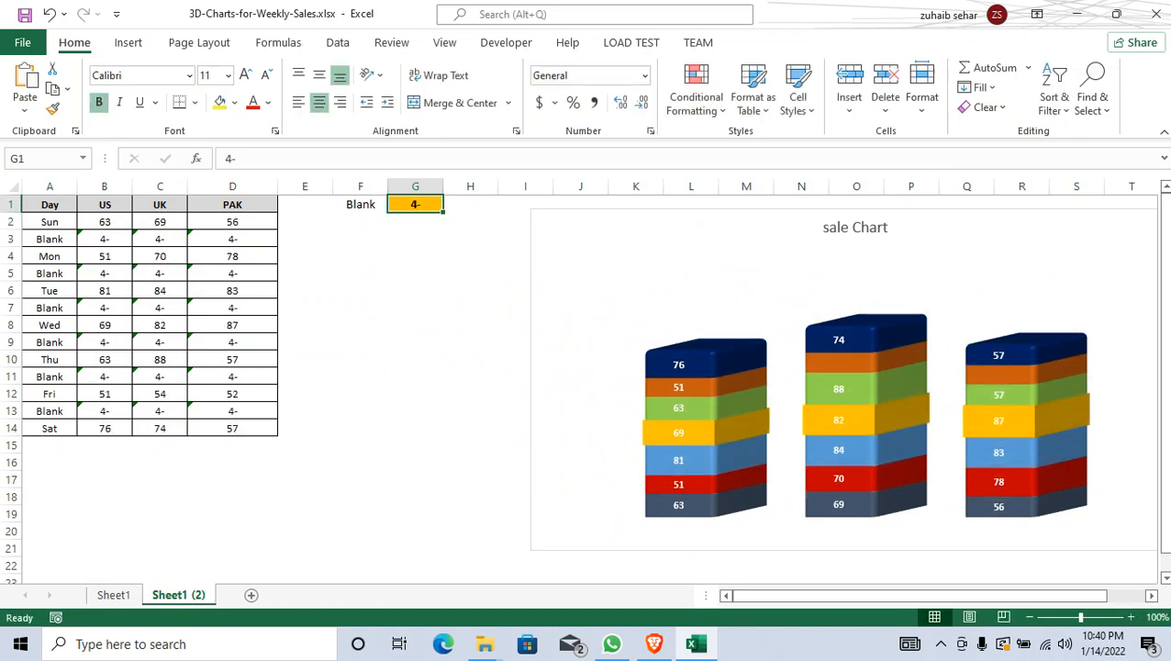
text(50)
key(Return)
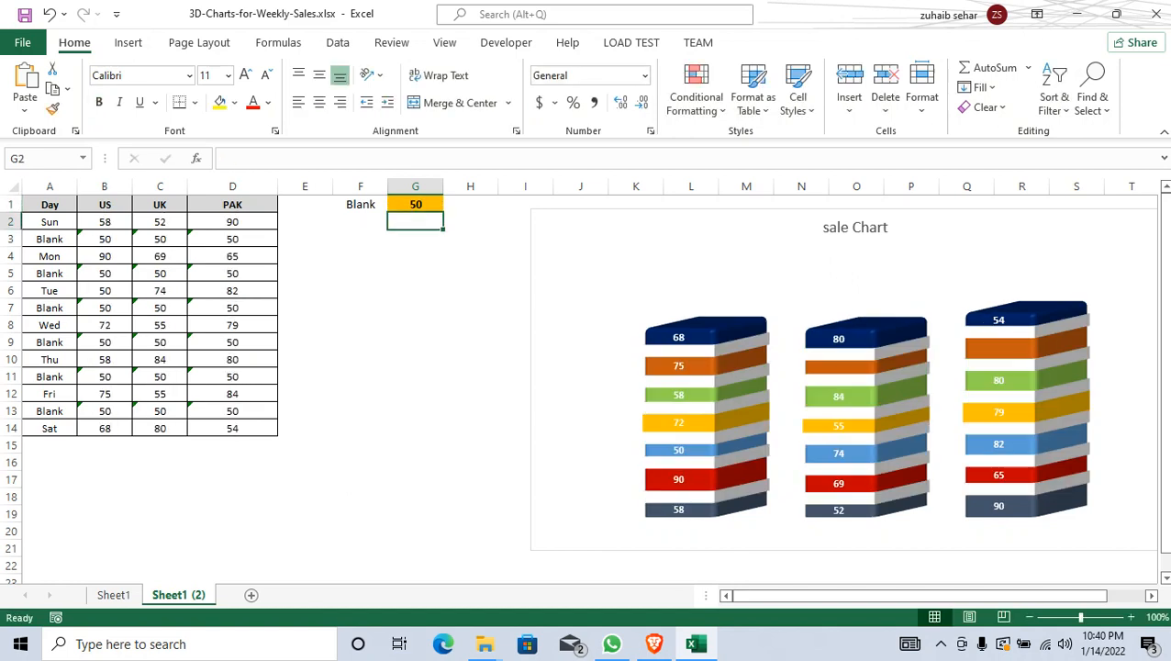
double_click(361, 359)
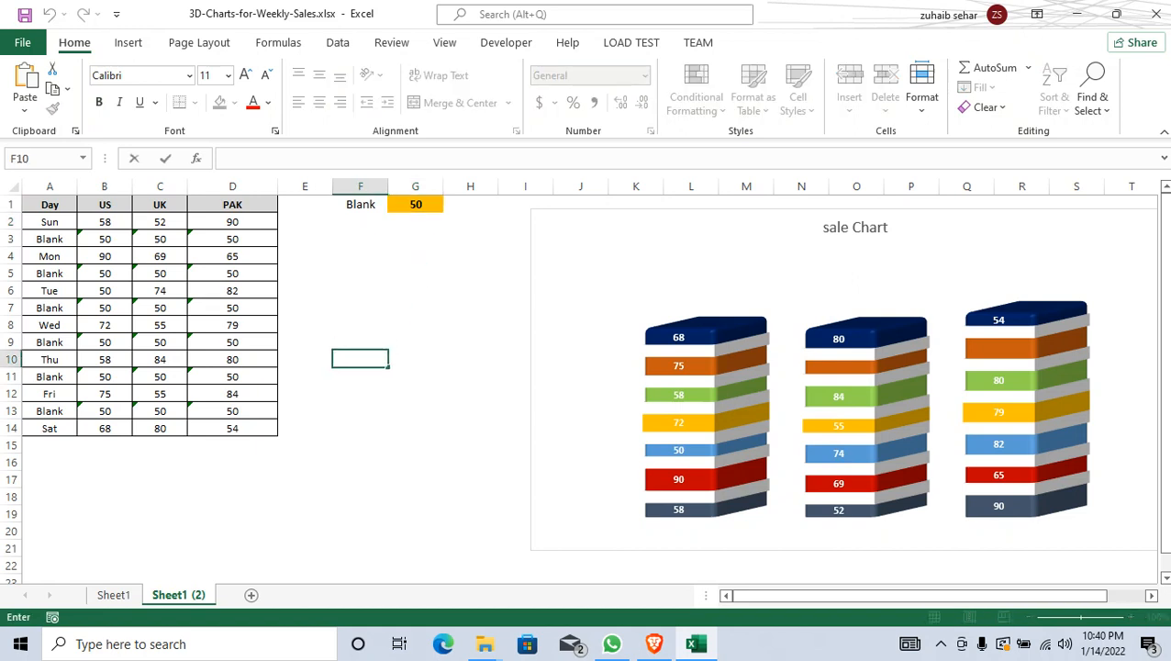
click(940, 643)
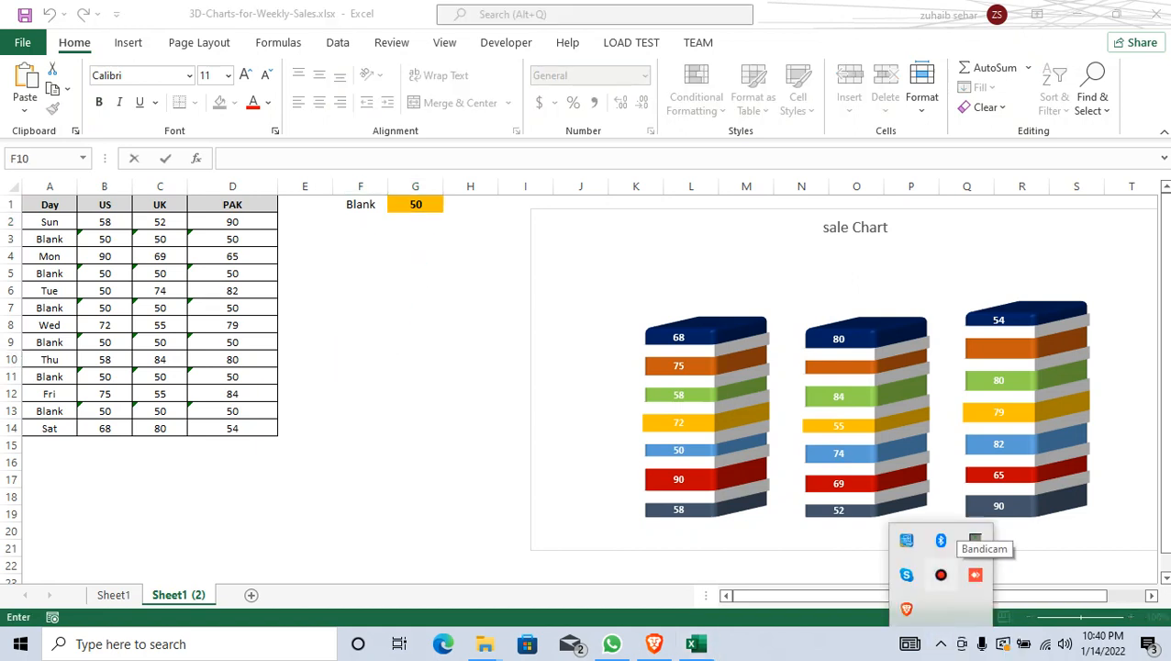